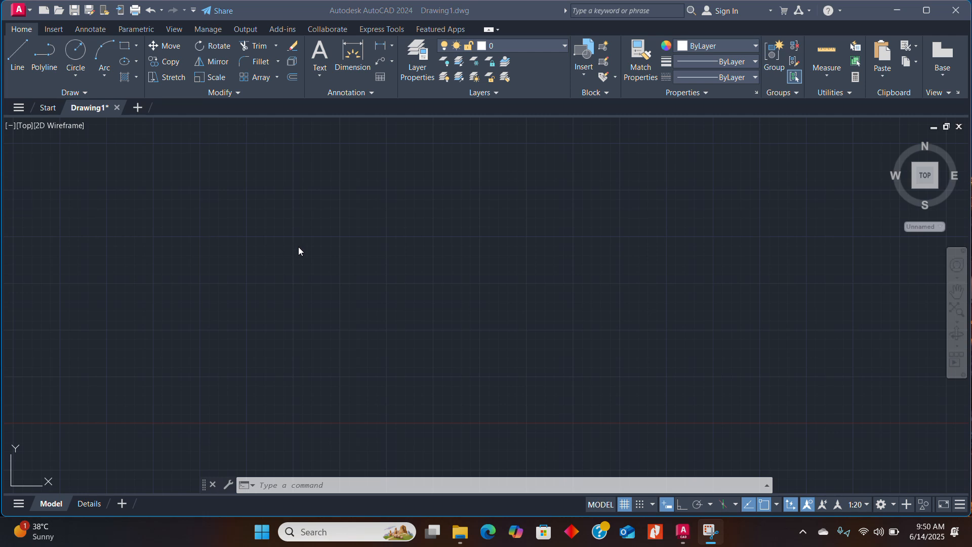
click(421, 220)
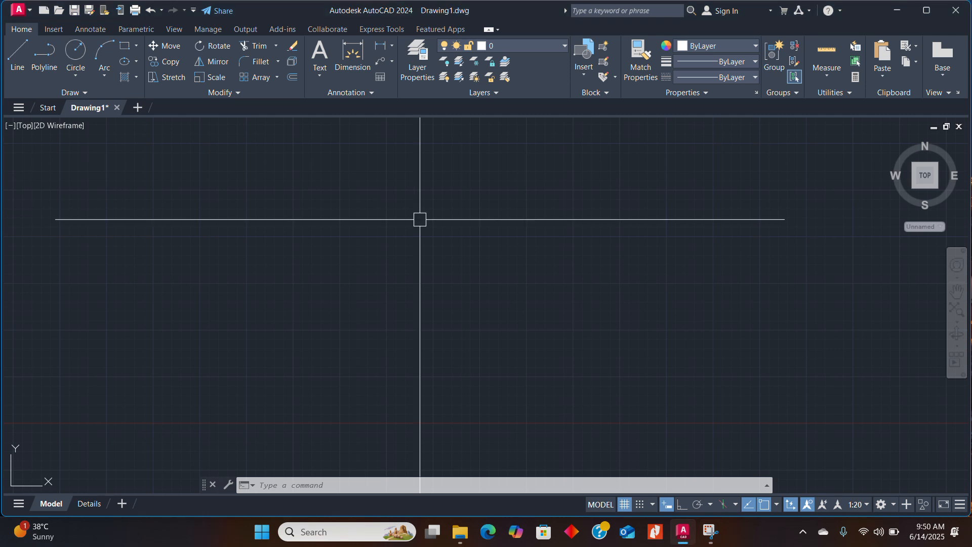
scroll(378, 226, down, 3)
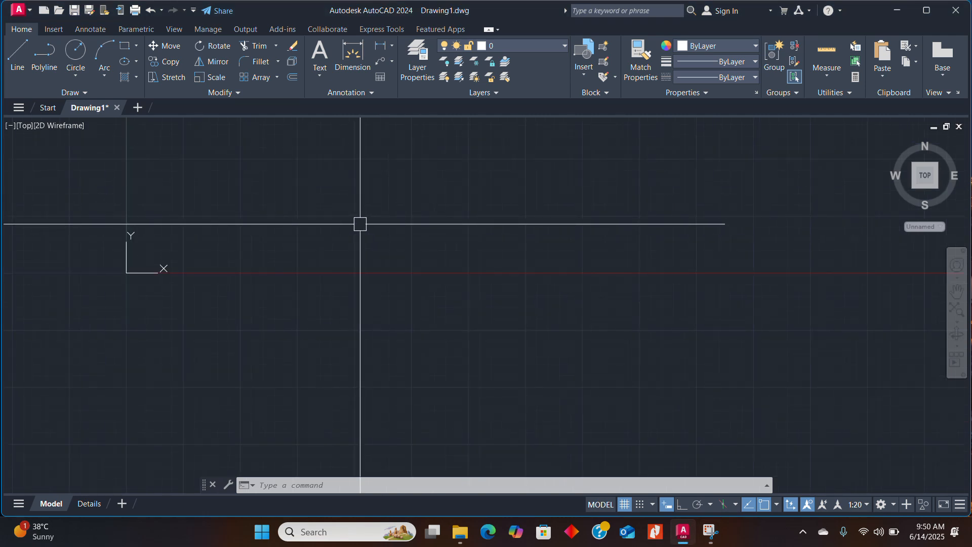
scroll(360, 223, down, 3)
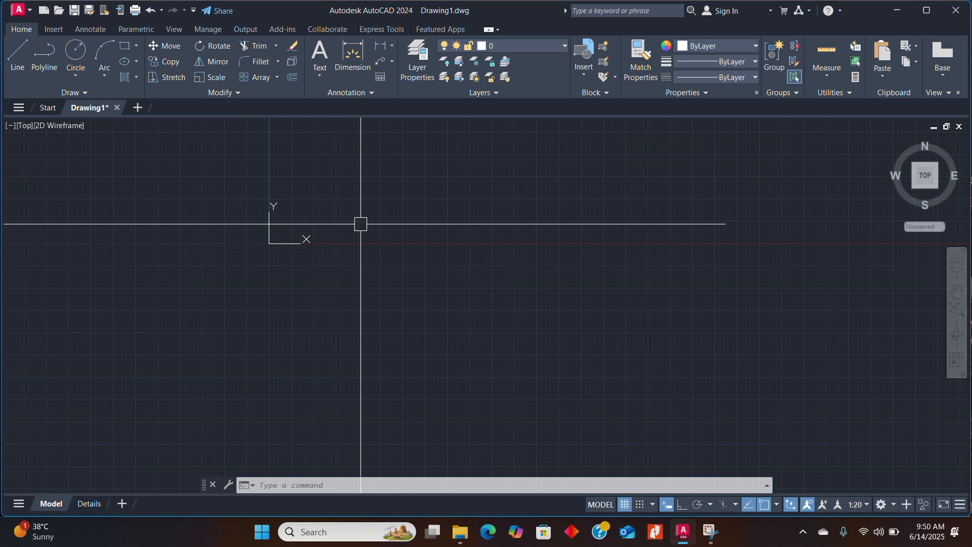
scroll(391, 175, up, 3)
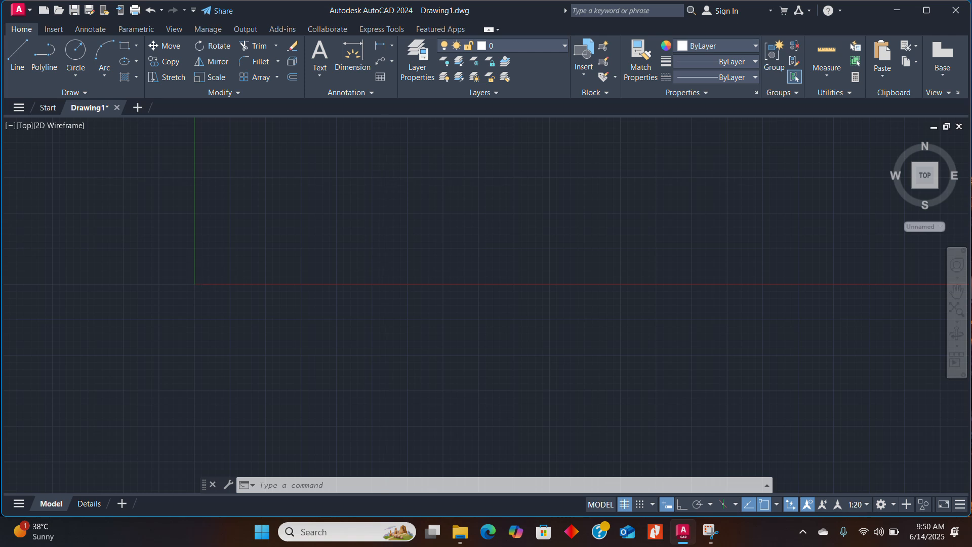
scroll(386, 181, down, 2)
scroll(386, 181, down, 3)
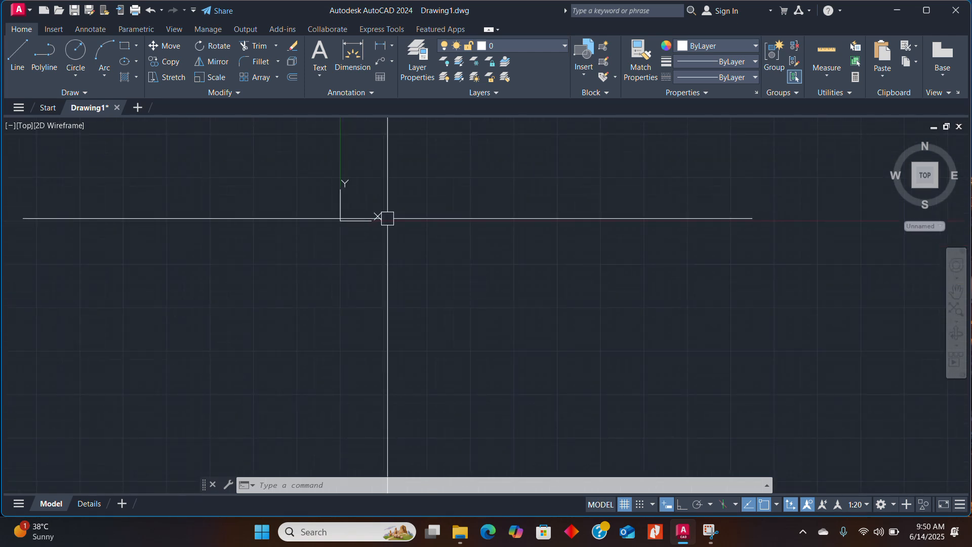
scroll(387, 218, down, 4)
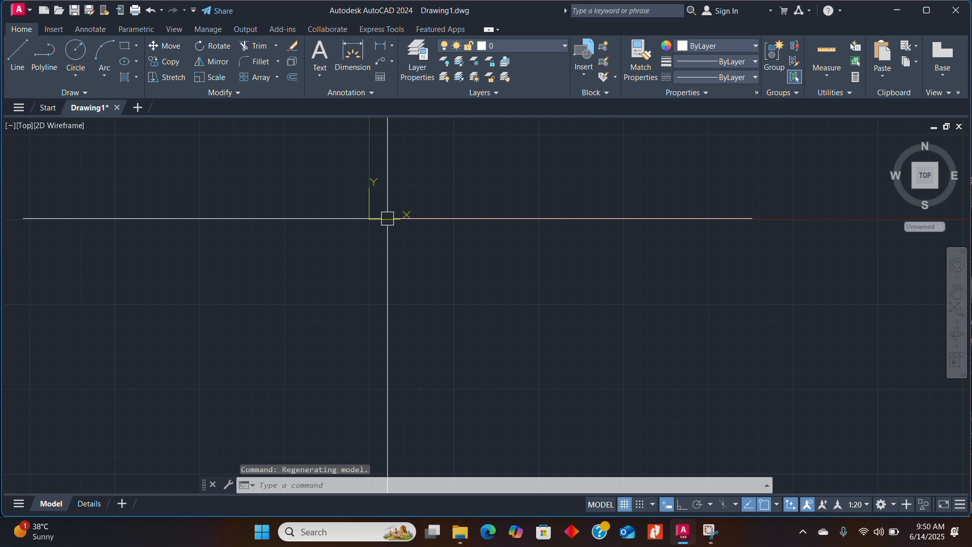
scroll(387, 219, up, 5)
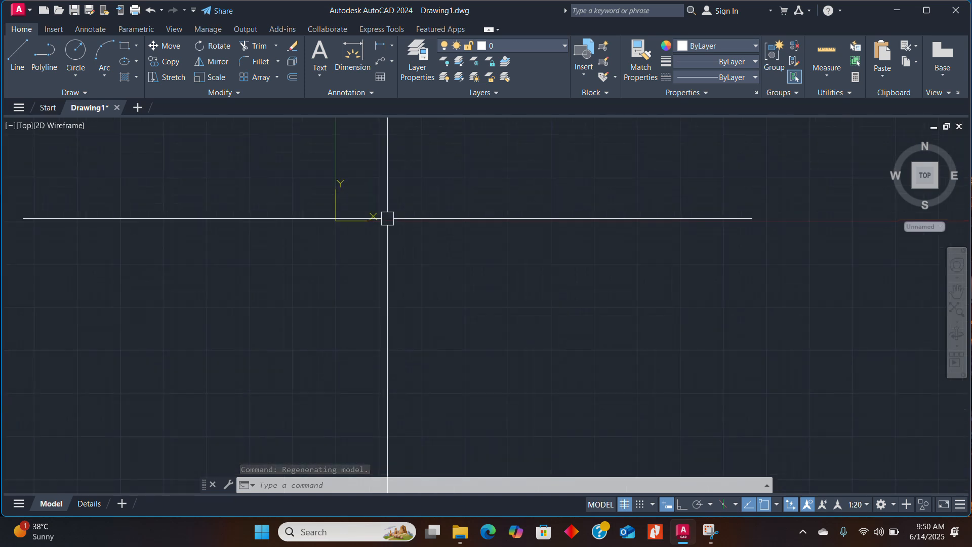
scroll(387, 219, up, 2)
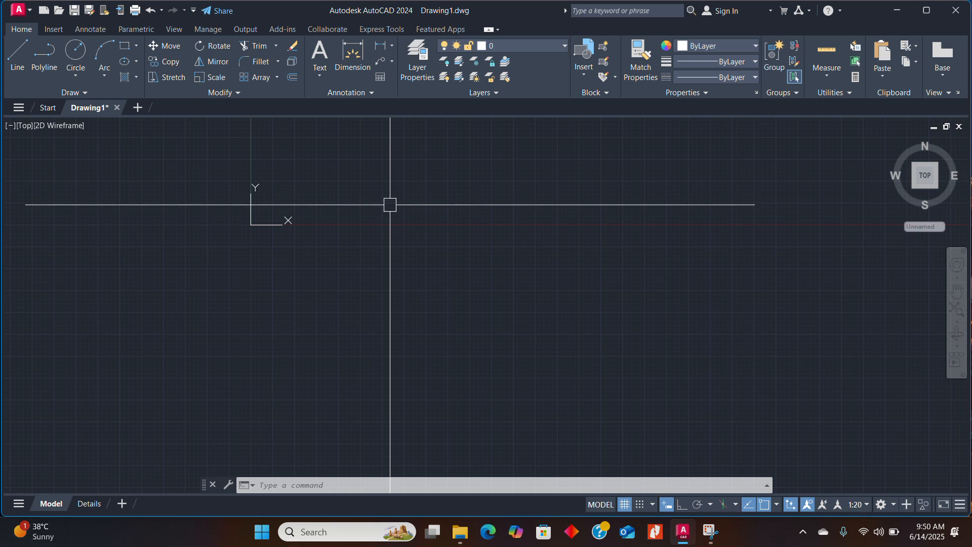
mouse_move(390, 204)
middle_down()
mouse_move(299, 228)
mouse_move(319, 258)
mouse_move(326, 243)
mouse_move(348, 343)
mouse_move(385, 444)
mouse_move(363, 366)
mouse_move(367, 408)
mouse_move(623, 447)
mouse_move(760, 441)
mouse_move(254, 211)
mouse_move(388, 332)
mouse_move(554, 245)
mouse_move(418, 213)
mouse_move(377, 215)
middle_up()
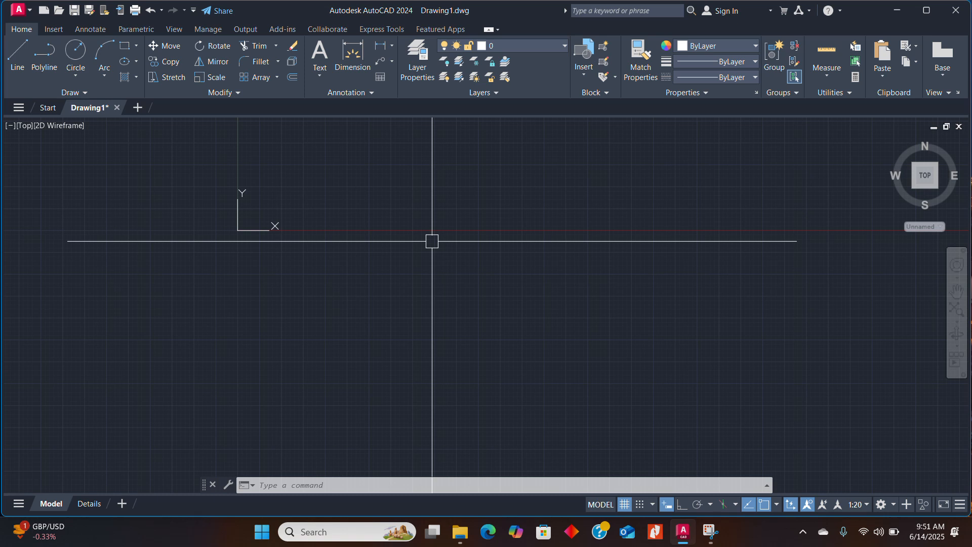
scroll(138, 173, up, 4)
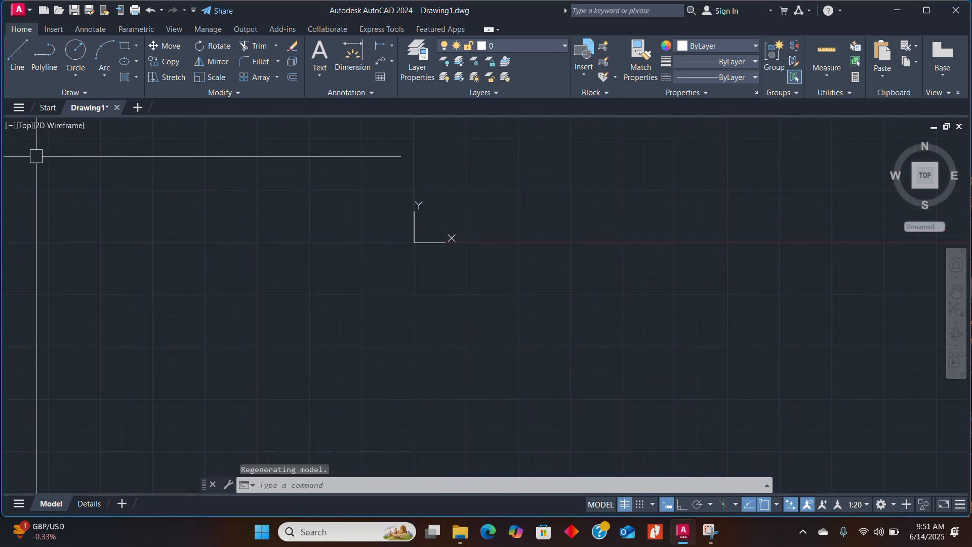
scroll(117, 197, up, 2)
scroll(293, 223, down, 6)
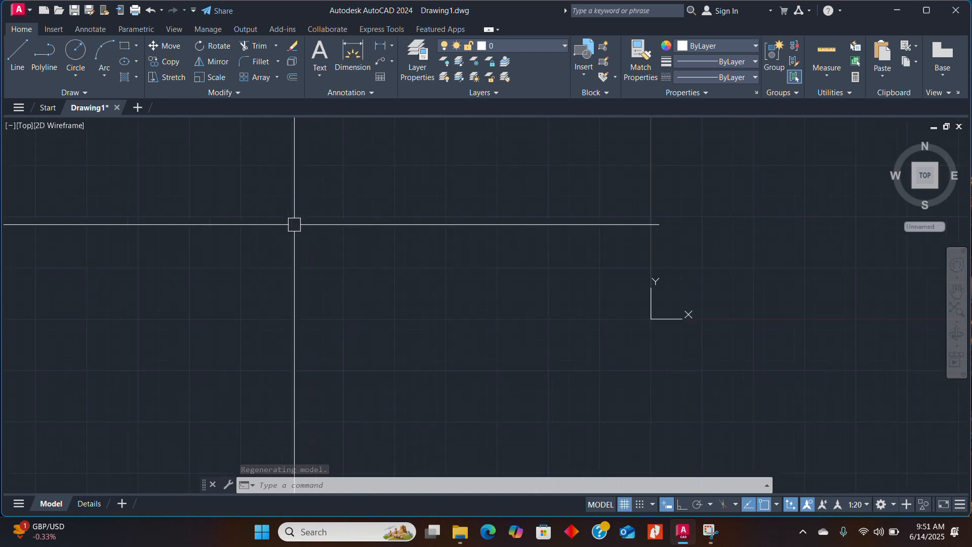
middle_drag(301, 240, 329, 262)
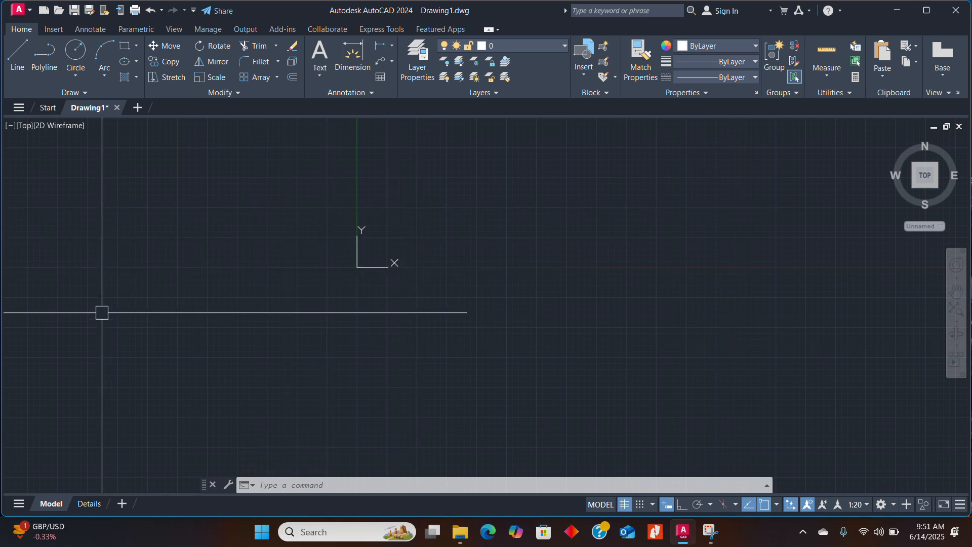
scroll(357, 173, up, 2)
scroll(385, 218, up, 2)
scroll(337, 177, down, 4)
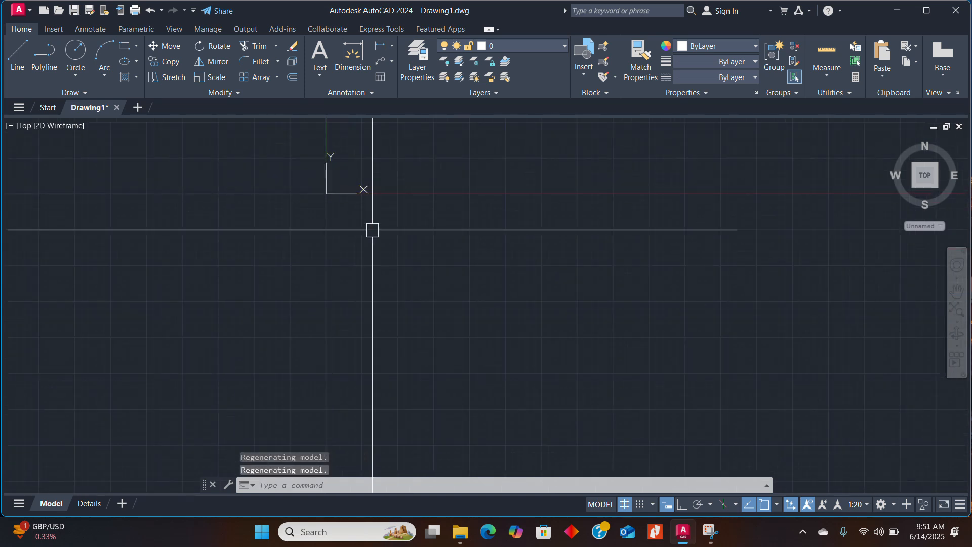
scroll(813, 400, up, 1)
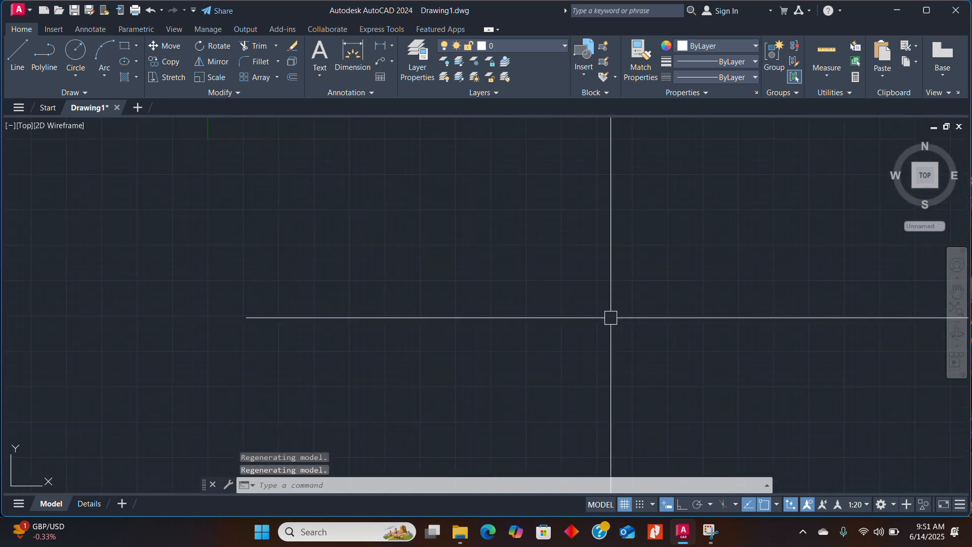
scroll(515, 314, down, 5)
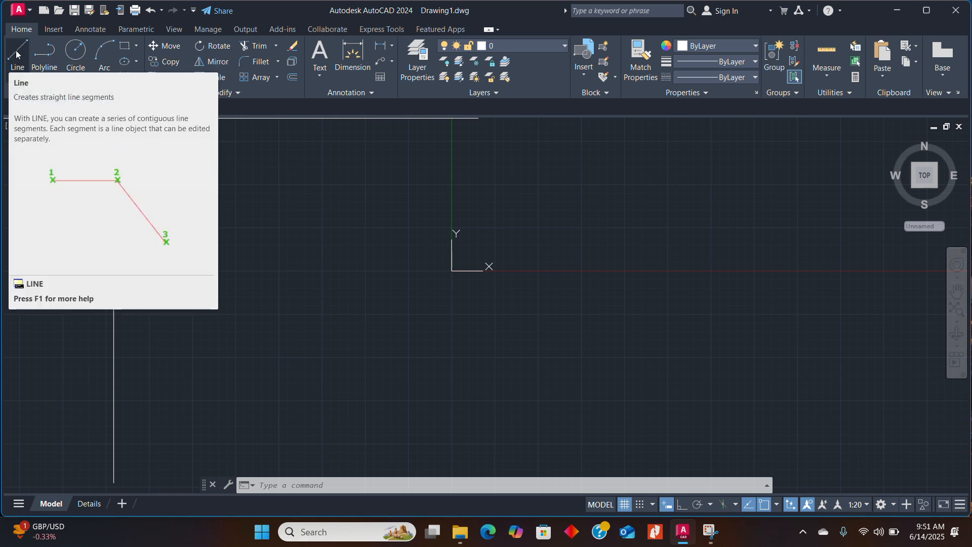
Draw a chain of three connected lines above and left of the origin: one nearly horizontal, one rising and one falling
click(17, 56)
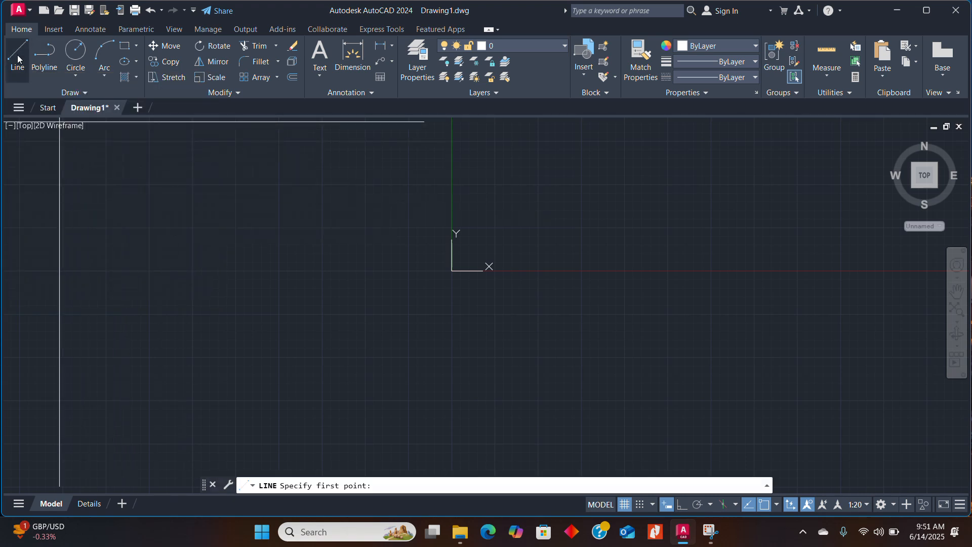
click(17, 59)
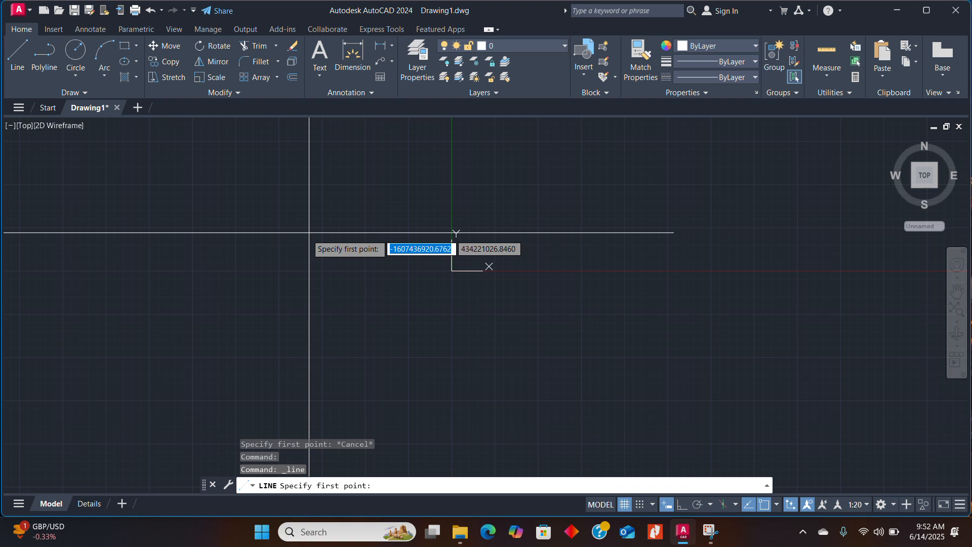
click(332, 209)
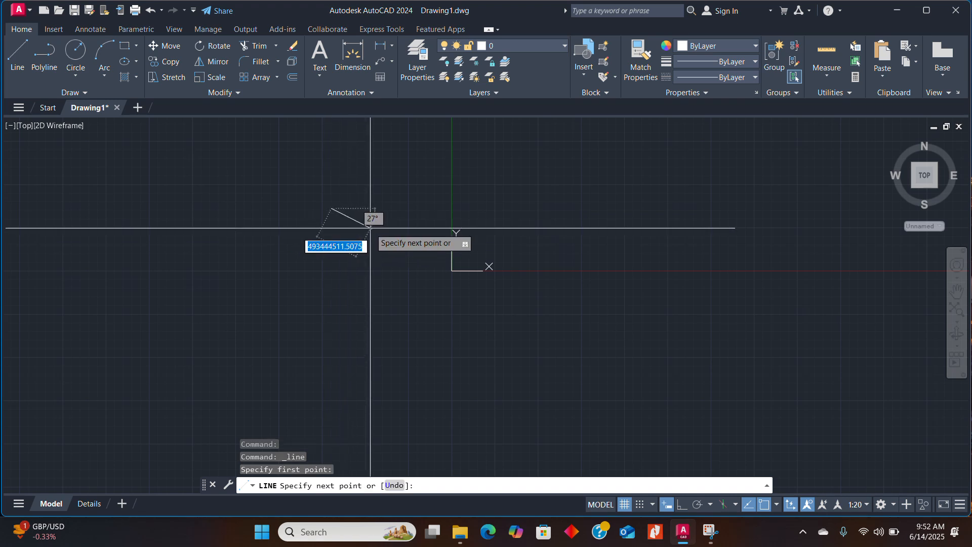
scroll(357, 213, up, 8)
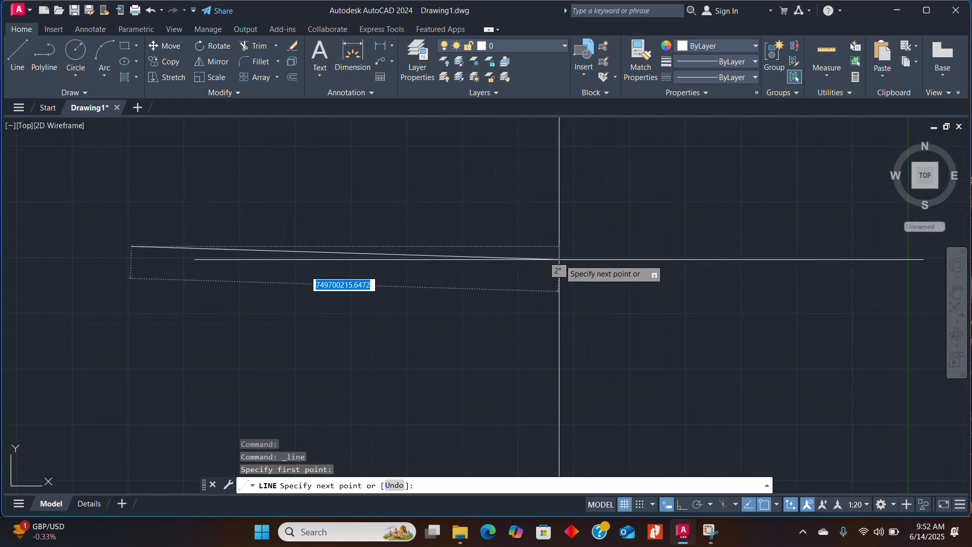
click(560, 228)
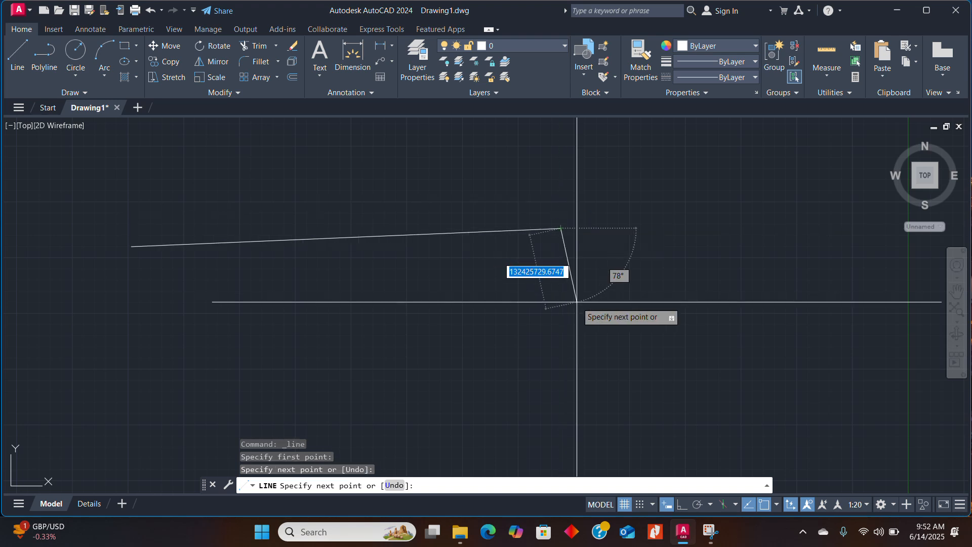
scroll(317, 333, down, 2)
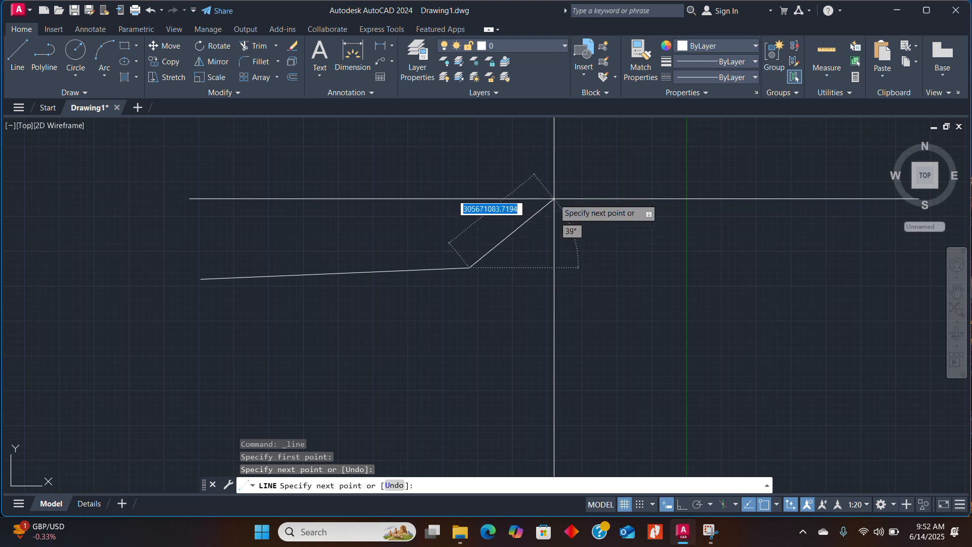
click(544, 184)
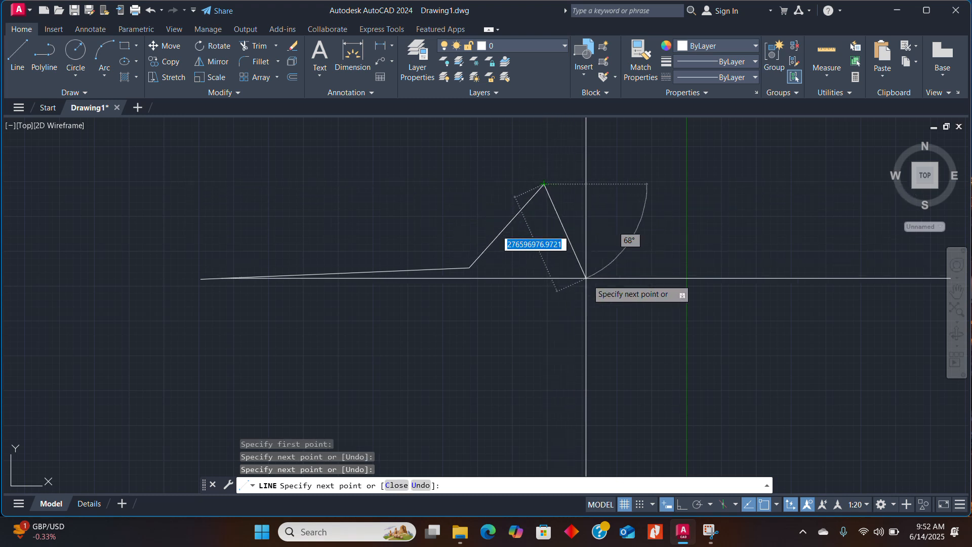
click(582, 259)
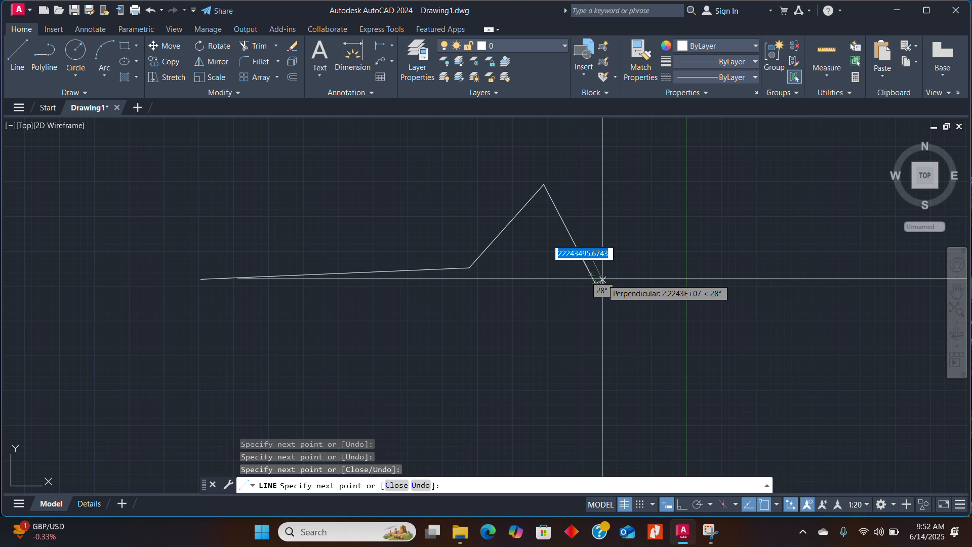
right_click(602, 280)
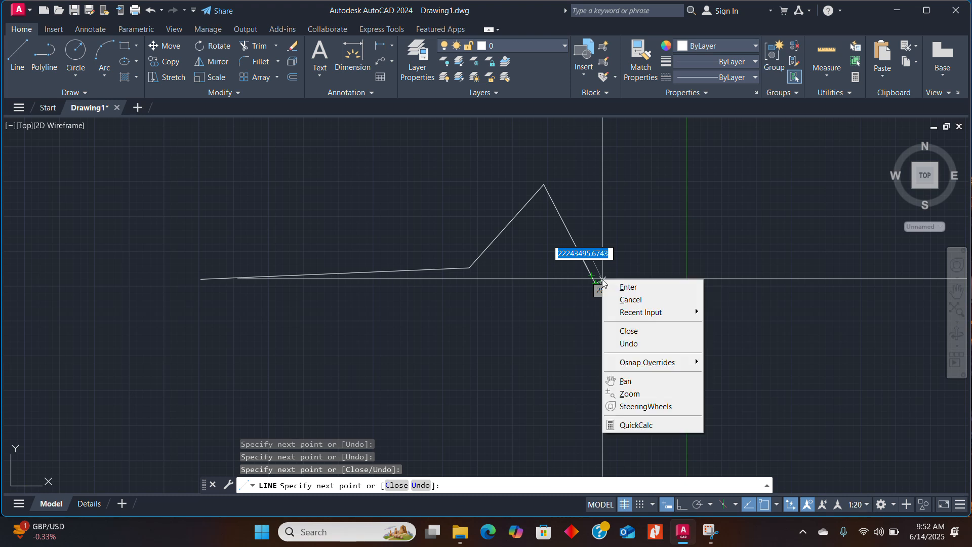
click(631, 288)
Draw a second chain of three connected lines just above the first: one nearly horizontal, one steeply rising and one falling
scroll(318, 323, down, 6)
scroll(291, 284, up, 2)
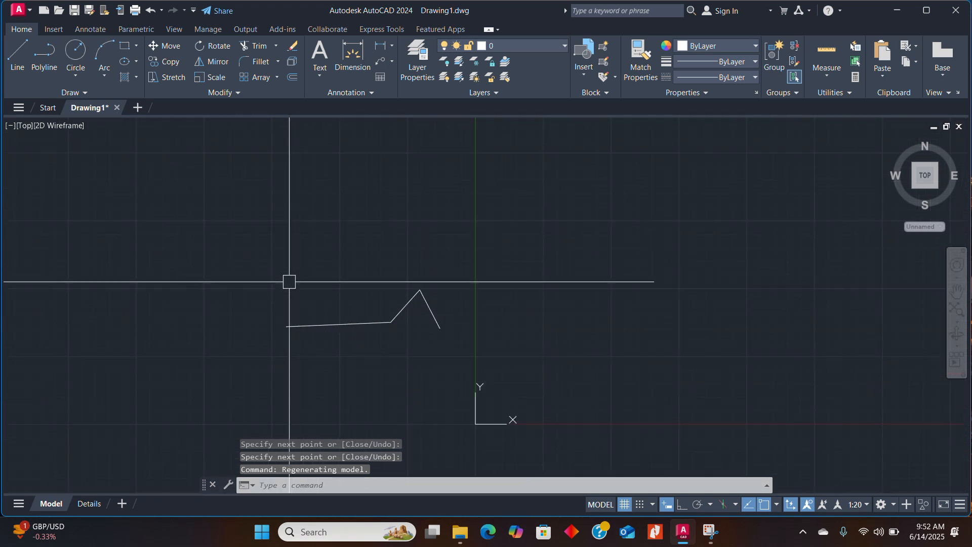
click(17, 57)
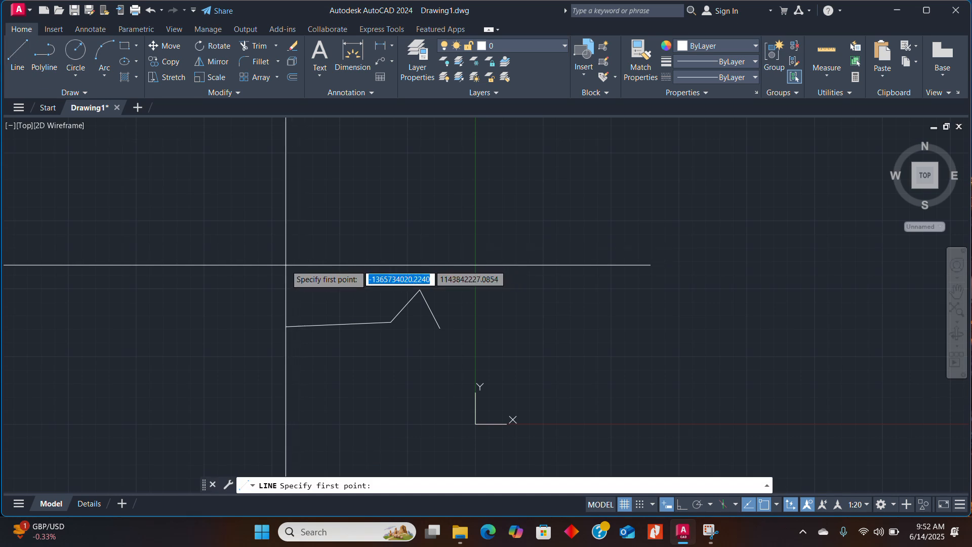
click(281, 264)
click(390, 268)
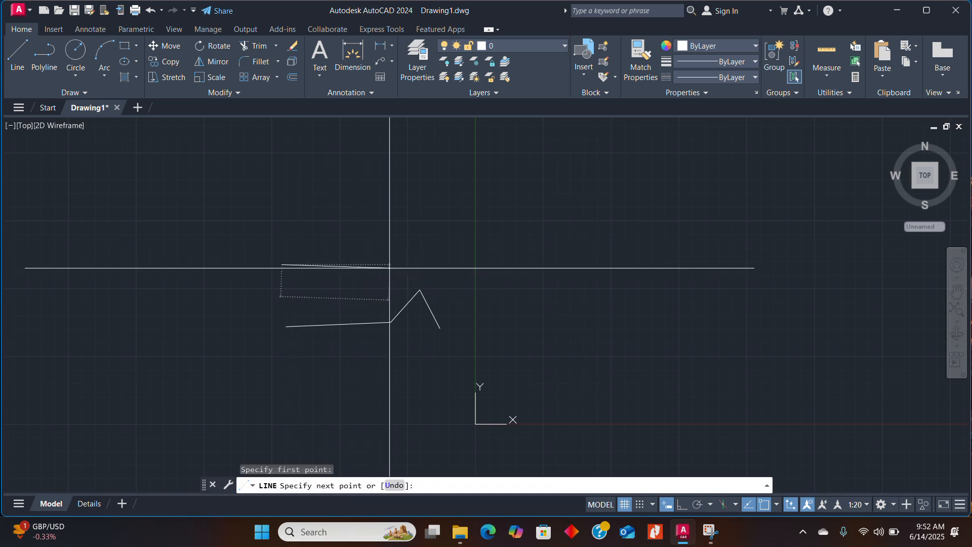
click(407, 208)
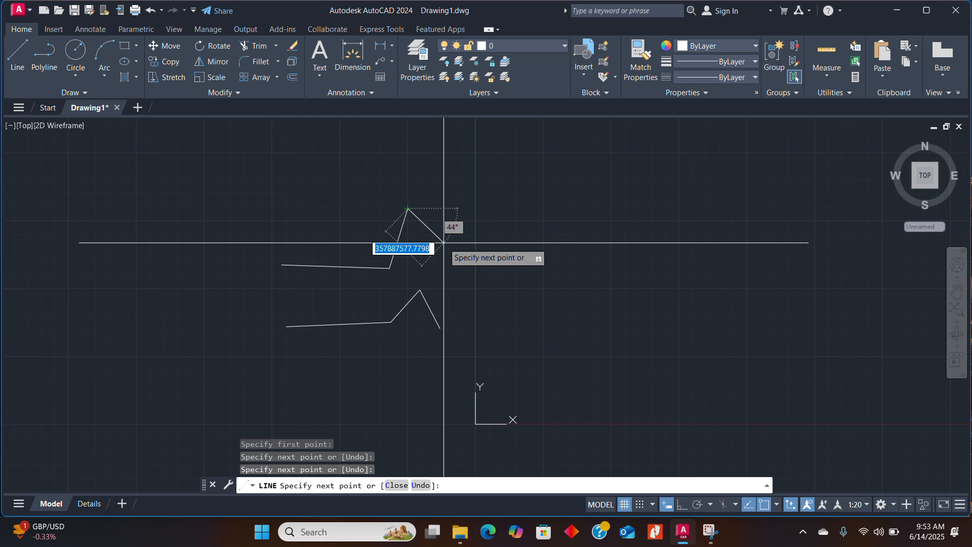
click(444, 243)
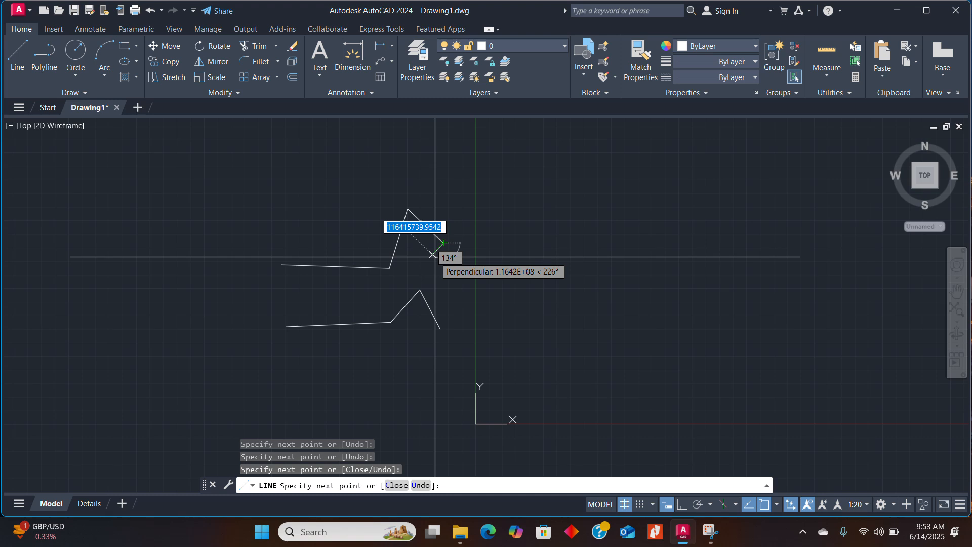
key(Return)
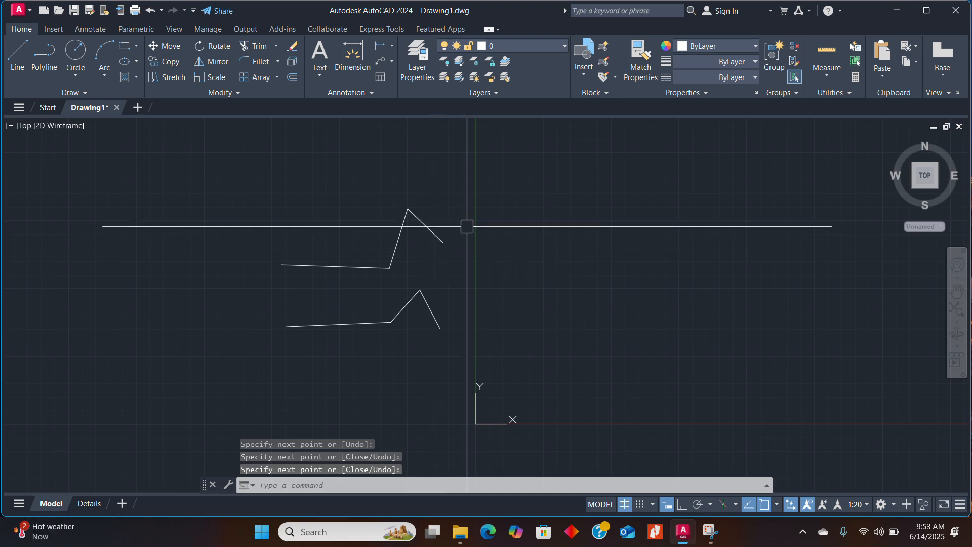
Select the three segments of the upper line chain one by one to check that they are separate objects, and clear the selection
scroll(373, 235, up, 2)
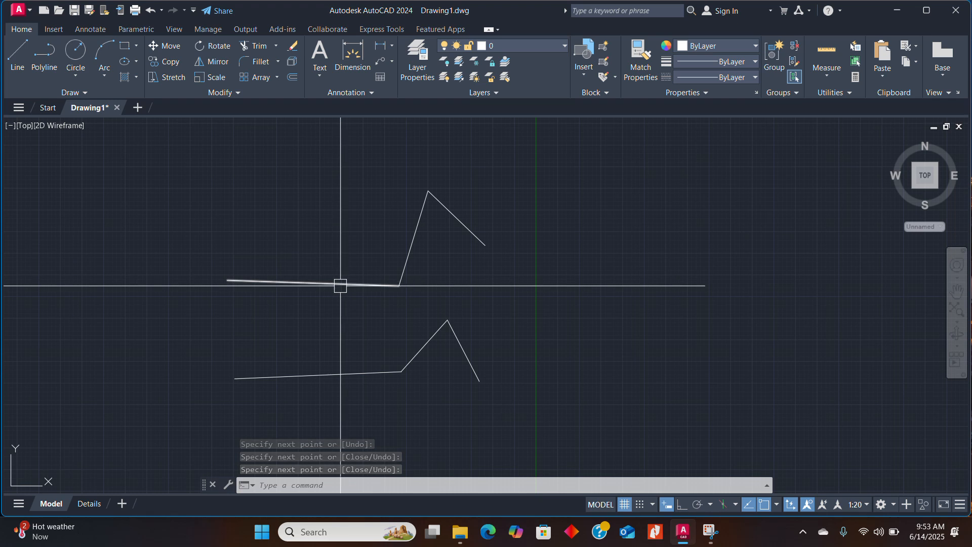
click(343, 283)
click(416, 243)
click(462, 227)
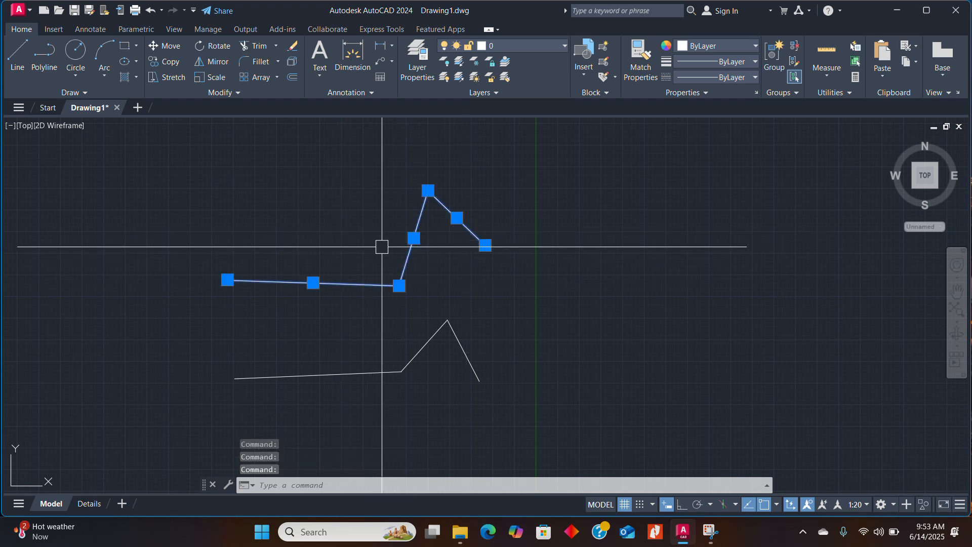
key(Escape)
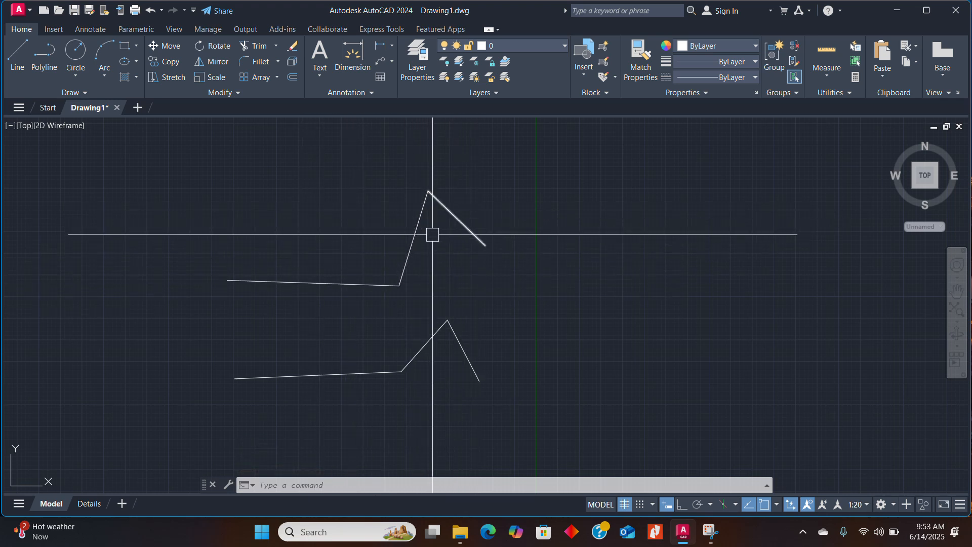
Draw a third chain of three connected lines above the other two: one nearly horizontal, one steeply rising and one gently falling
scroll(412, 263, down, 4)
scroll(414, 296, up, 2)
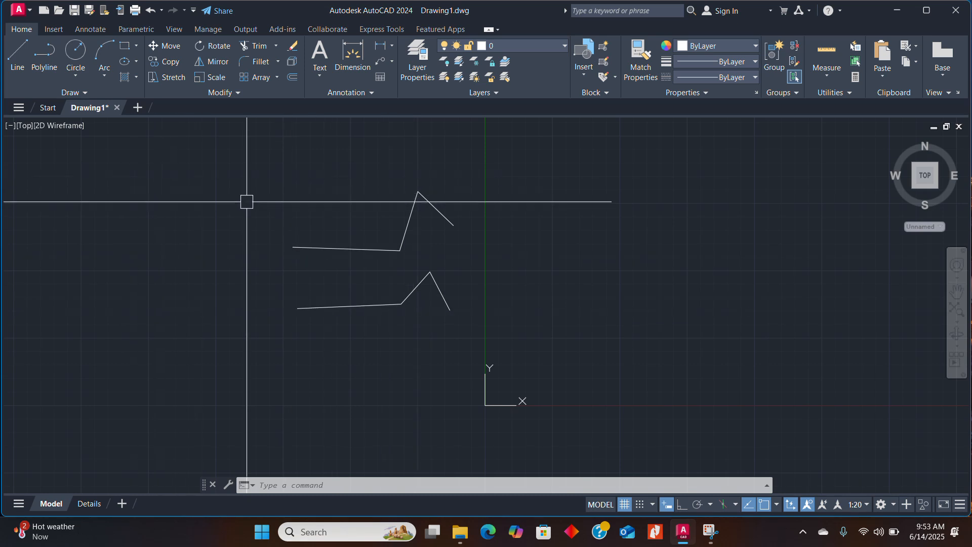
text(L)
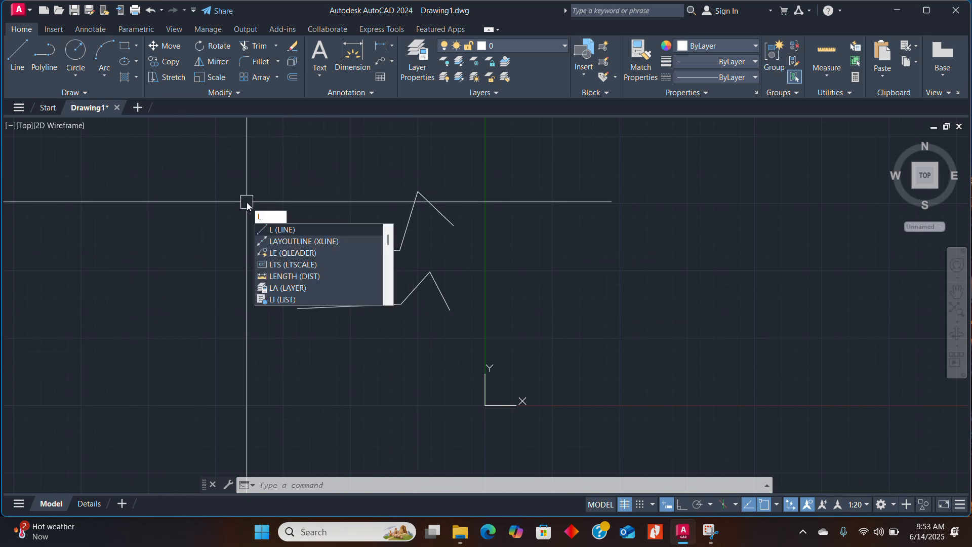
key(Return)
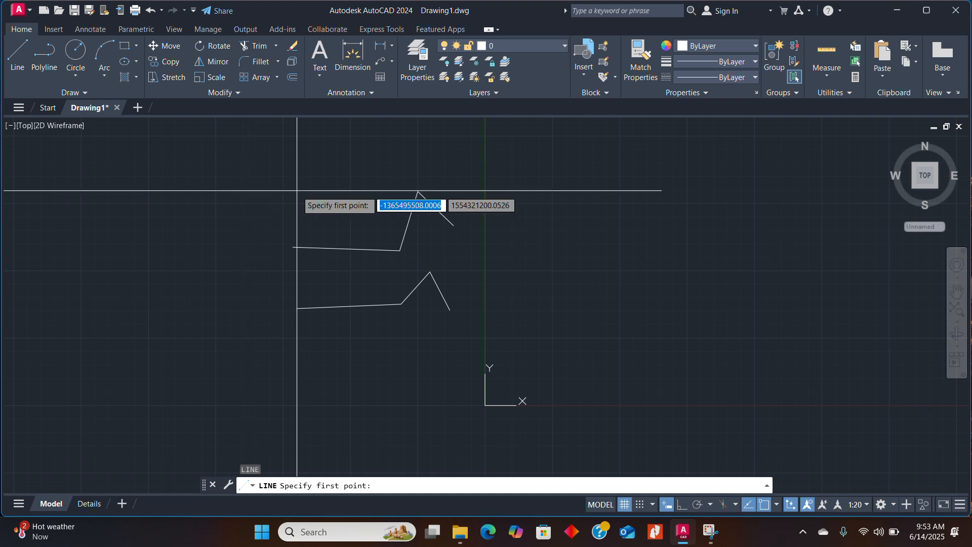
click(294, 183)
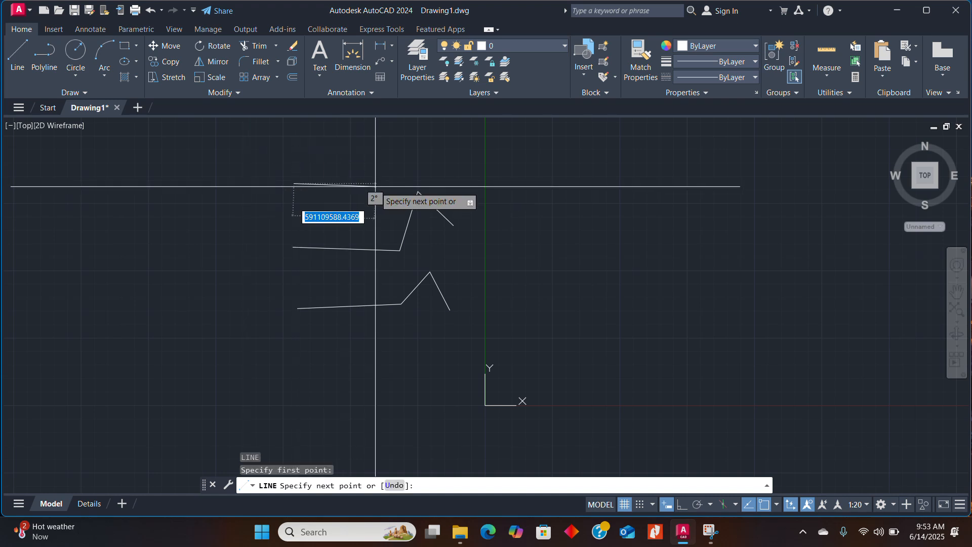
click(375, 187)
click(390, 151)
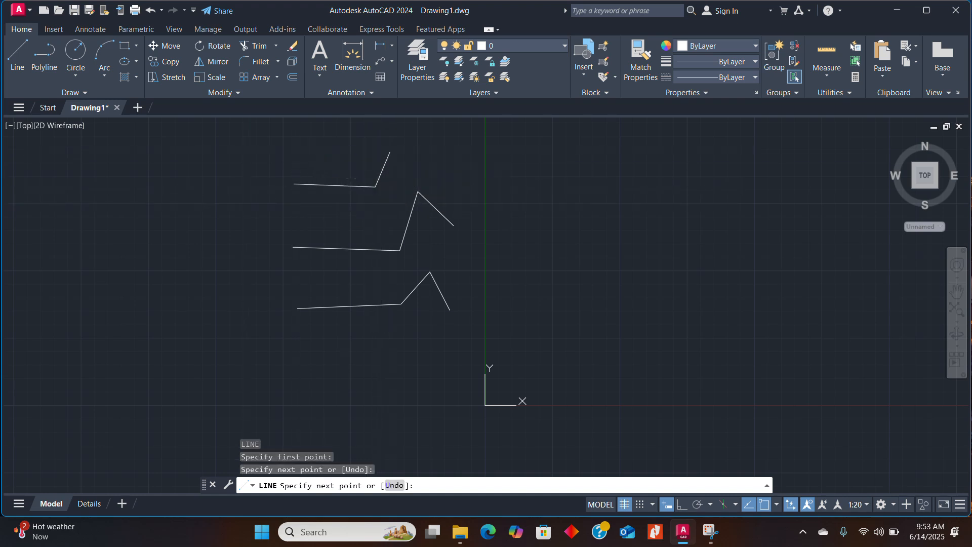
click(422, 165)
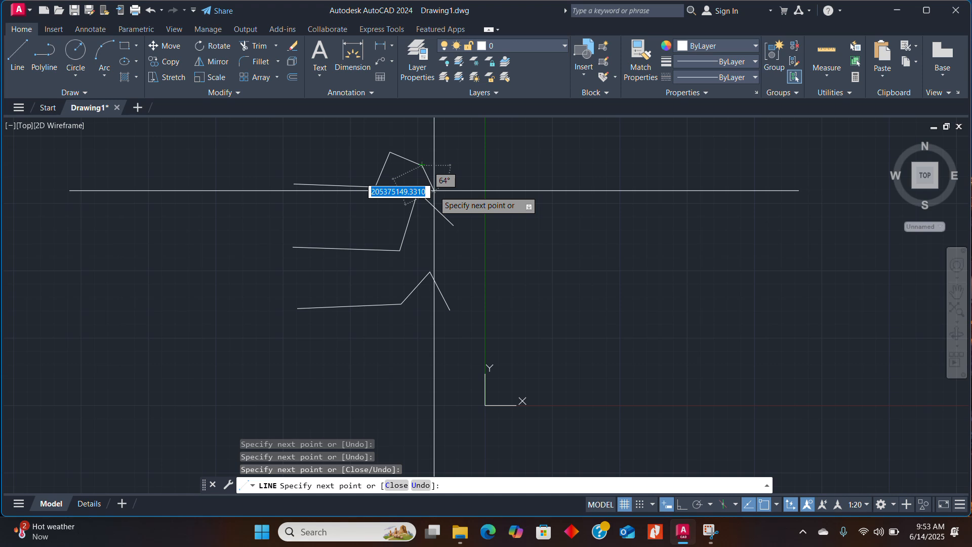
key(Return)
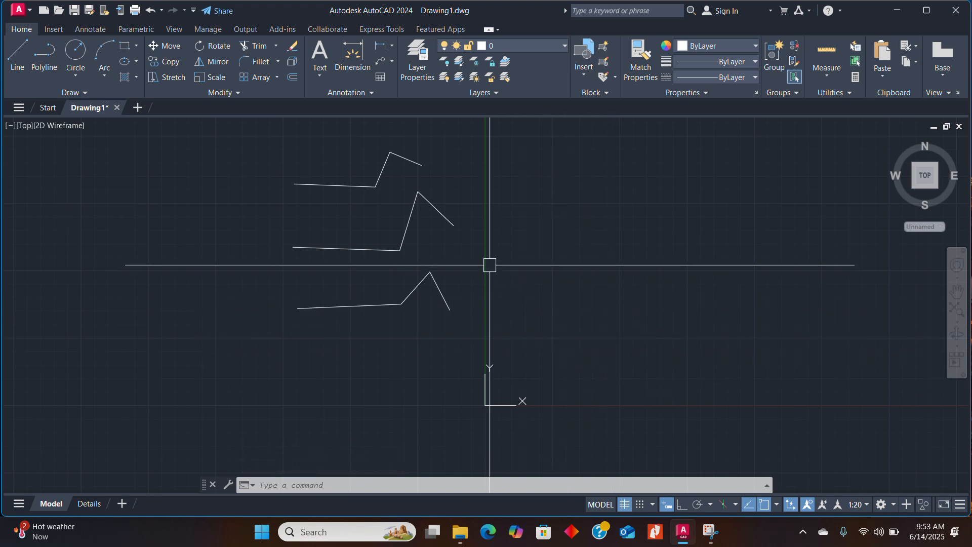
Turn off dynamic input and draw a chain of two lines above and right of the origin: one nearly horizontal and one falling
click(420, 16)
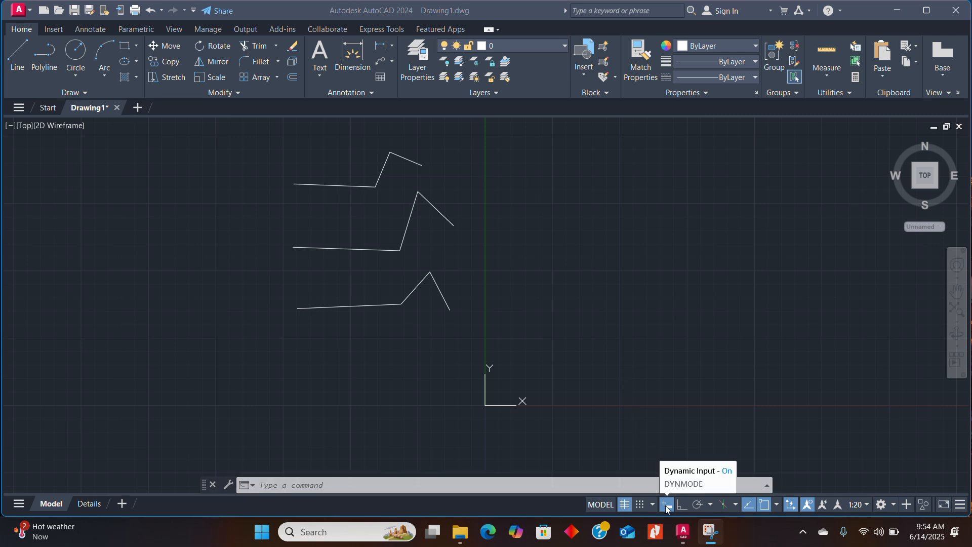
key(F12)
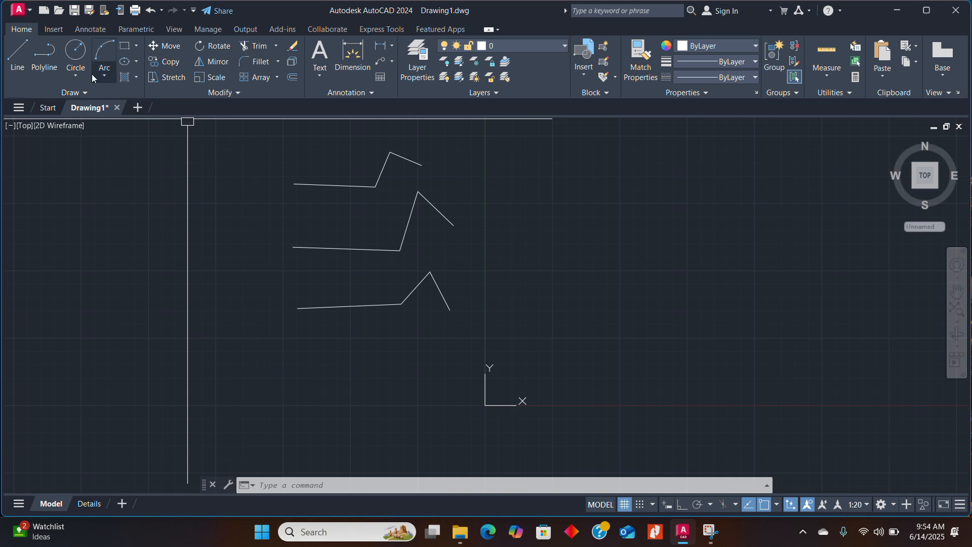
click(19, 55)
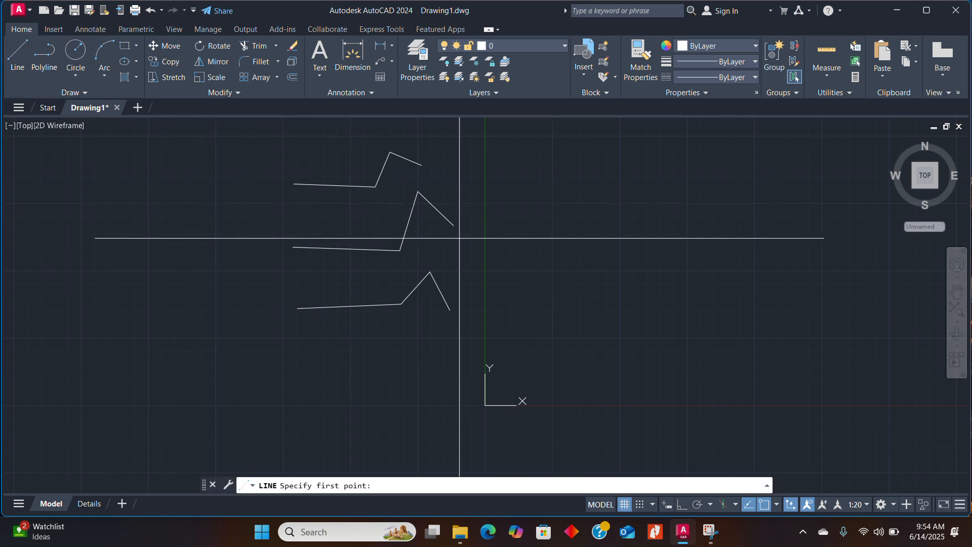
click(516, 257)
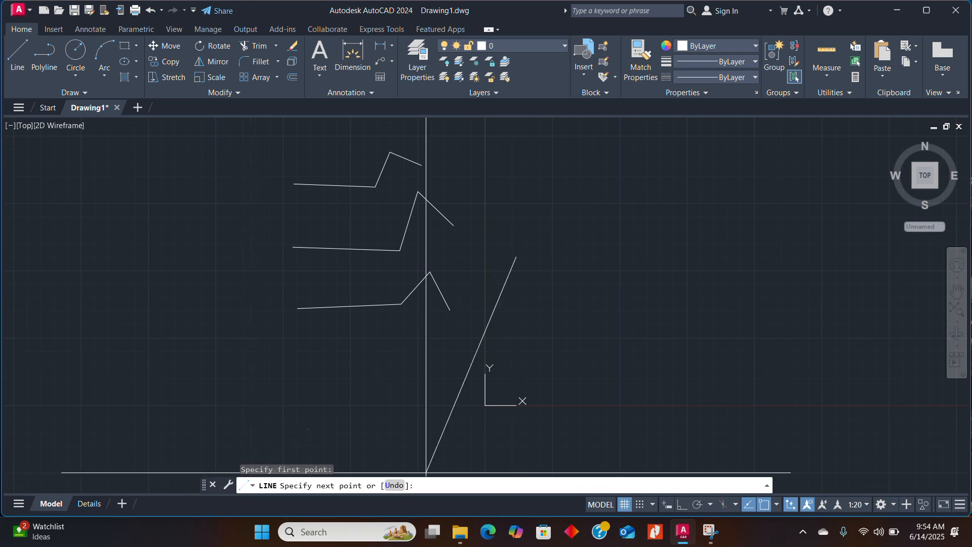
click(604, 255)
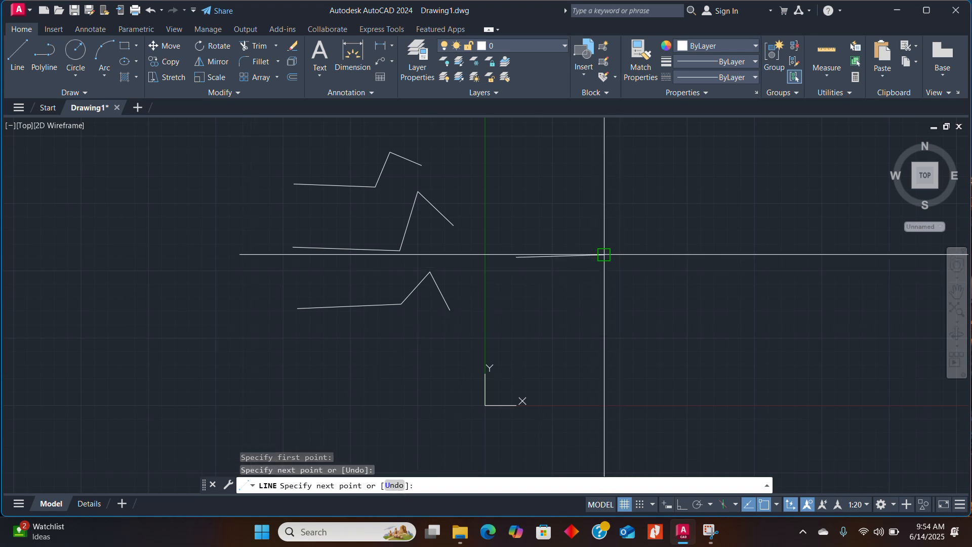
click(640, 288)
key(Return)
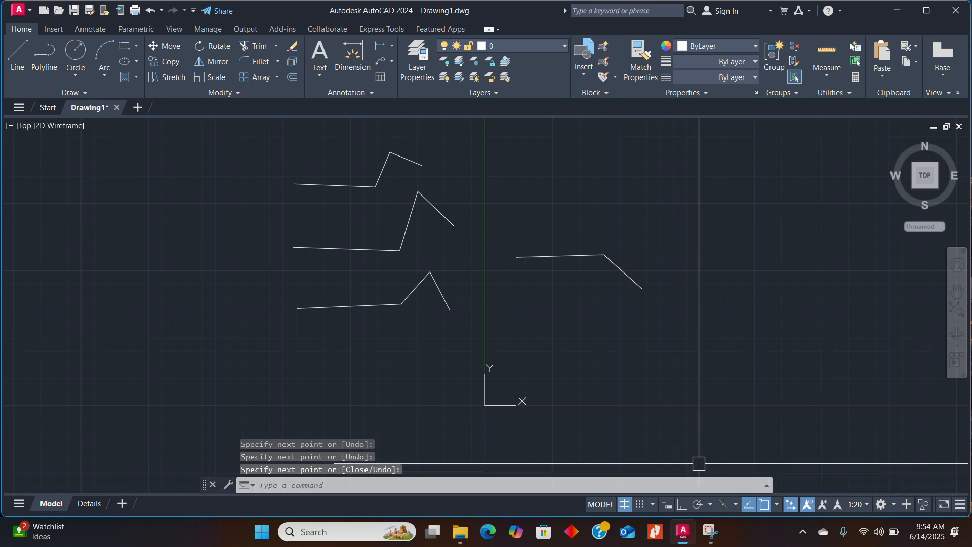
Turn dynamic input back on, start a line above the two-segment chain and switch on ortho mode while drawing it
click(665, 503)
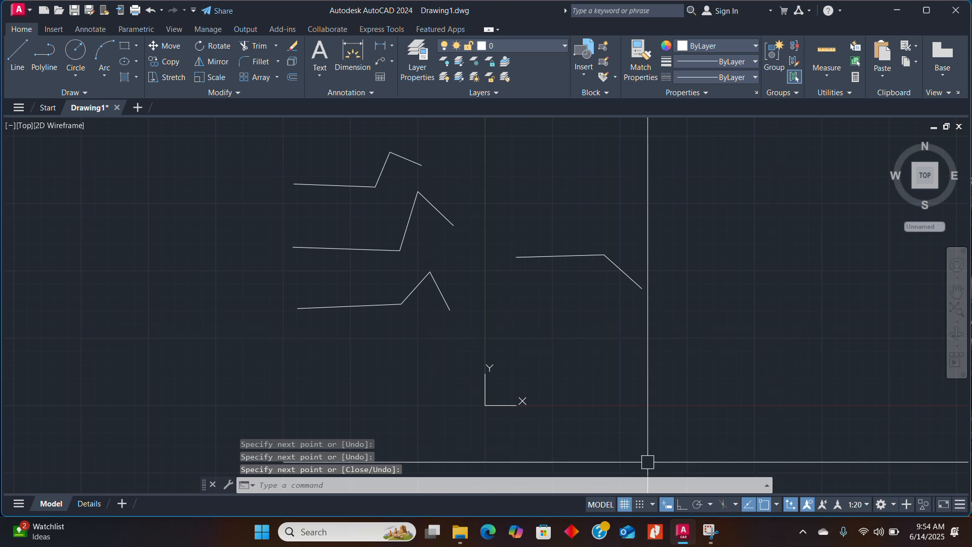
click(17, 53)
scroll(228, 256, down, 4)
scroll(358, 253, up, 7)
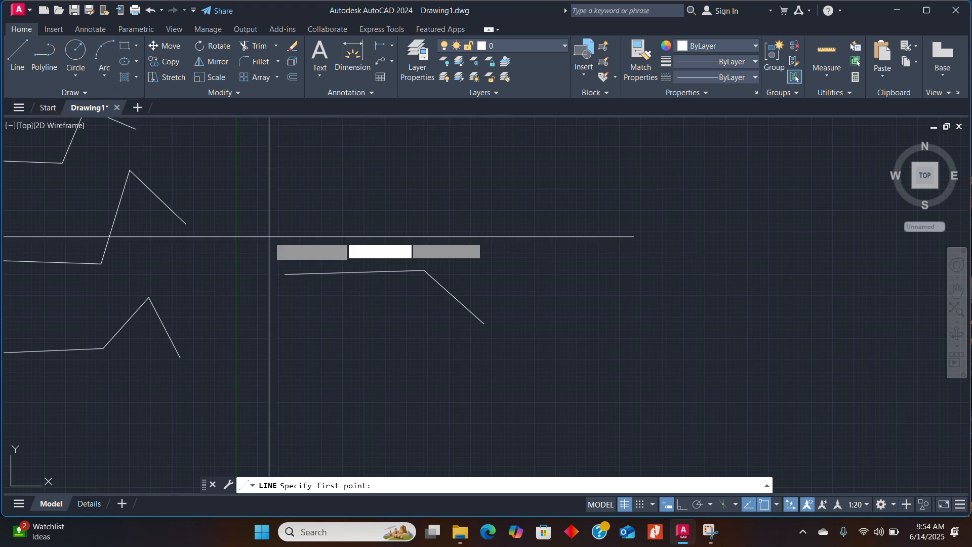
click(285, 213)
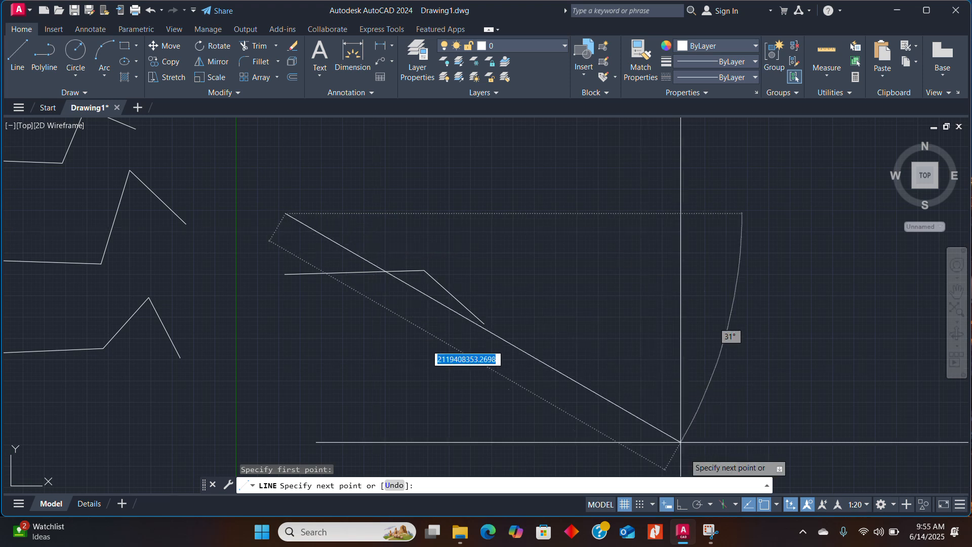
click(683, 504)
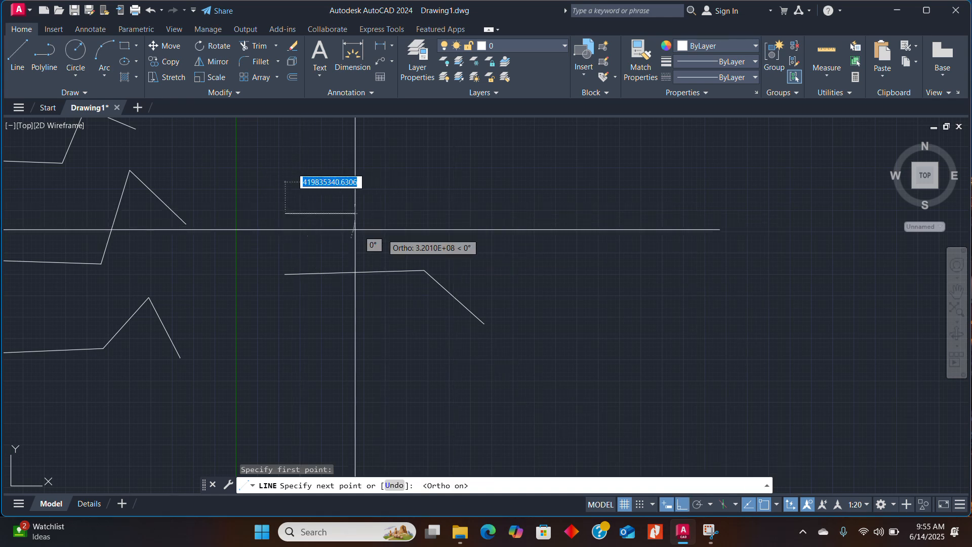
Complete the stepped chain of five orthogonal segments: horizontal, up, horizontal, down and horizontal again
scroll(354, 274, down, 3)
scroll(336, 212, up, 3)
scroll(362, 236, down, 4)
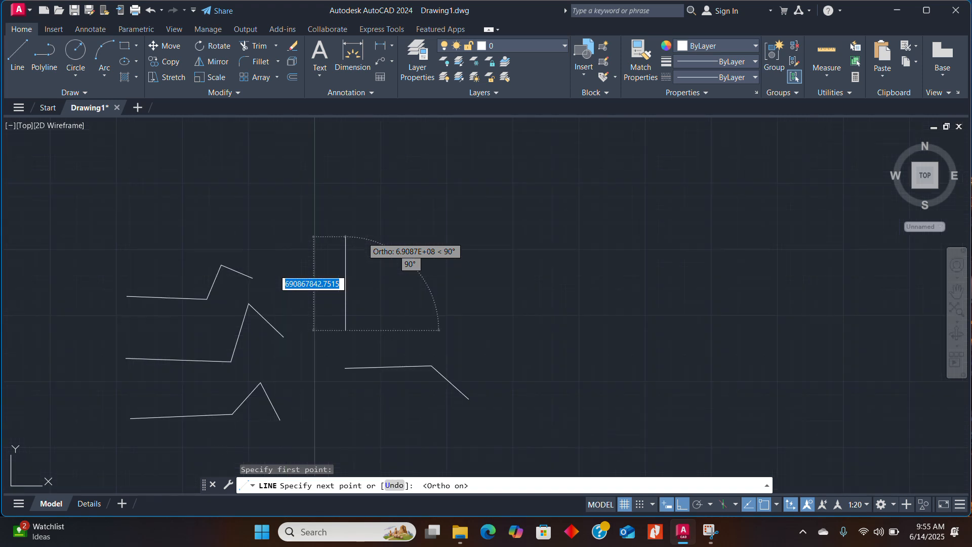
click(397, 205)
click(465, 206)
click(466, 285)
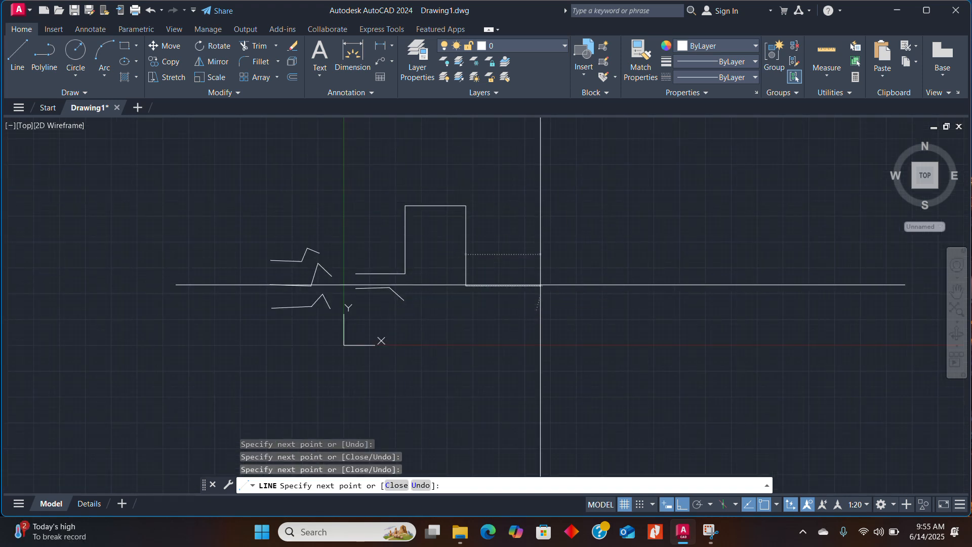
click(538, 286)
key(Return)
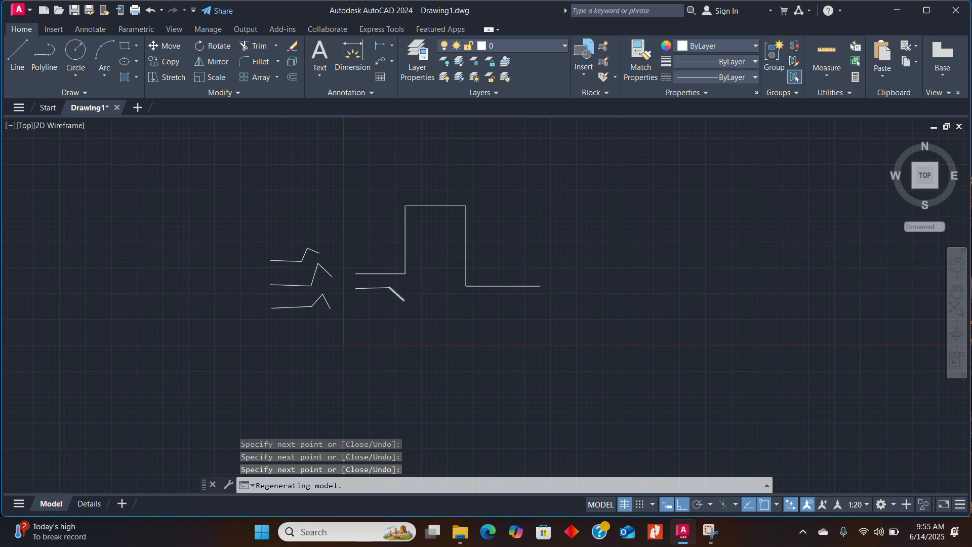
Draw a single horizontal line 5000 units long in the empty area to the right of the stepped chain
scroll(530, 286, up, 2)
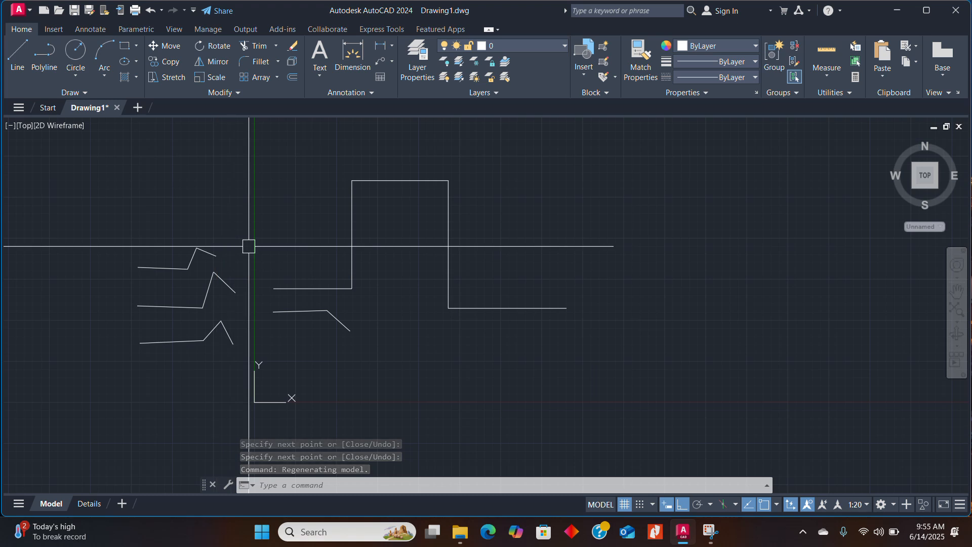
click(17, 63)
scroll(396, 239, down, 2)
scroll(397, 238, up, 5)
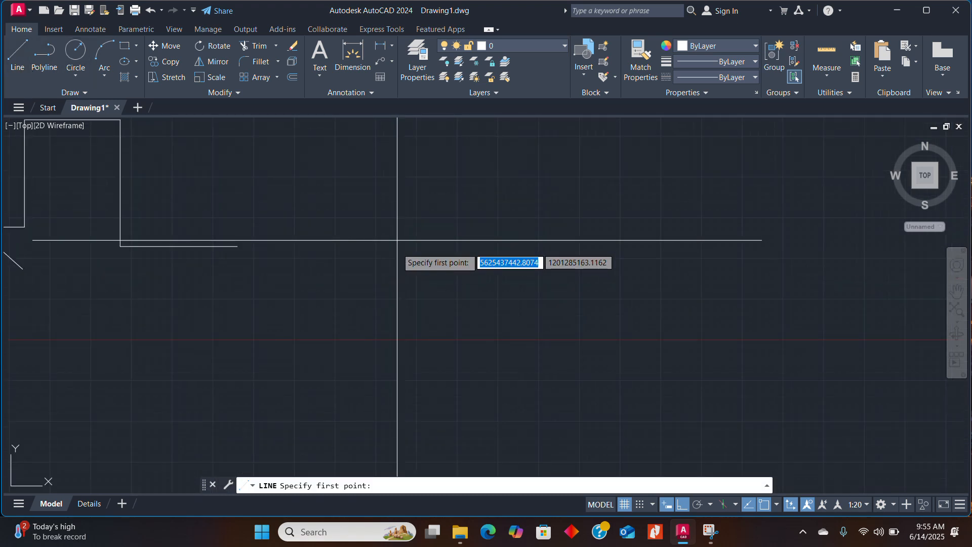
click(363, 259)
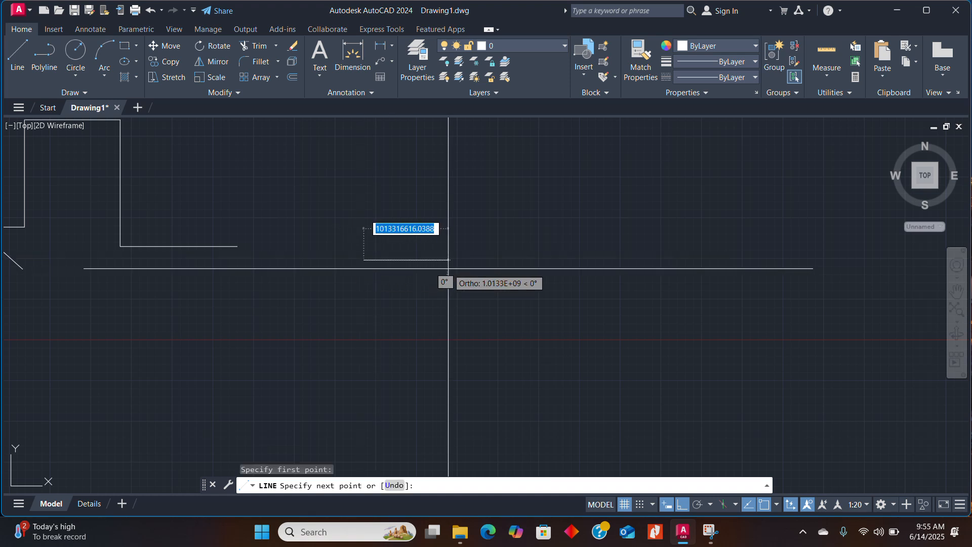
scroll(448, 260, up, 4)
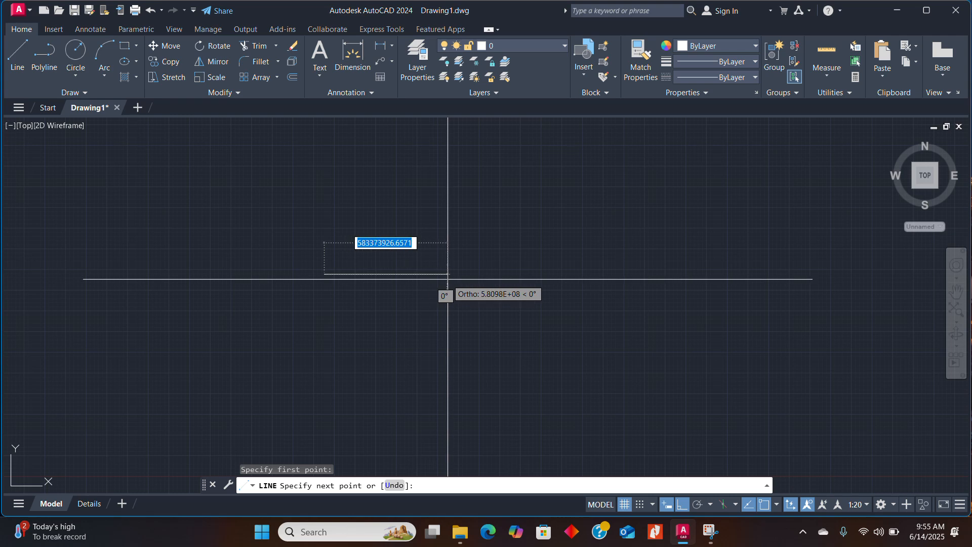
scroll(355, 269, up, 5)
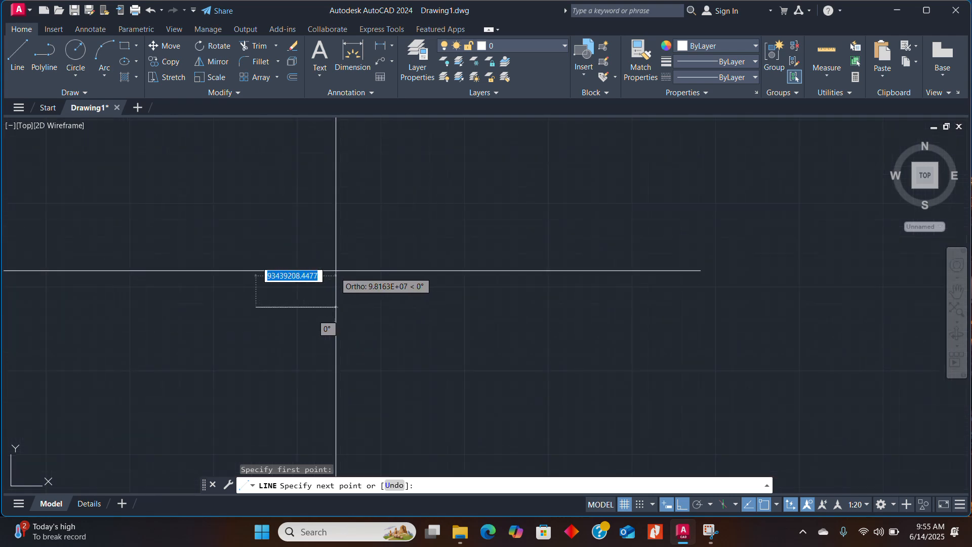
scroll(133, 281, up, 6)
scroll(573, 323, down, 2)
scroll(434, 323, up, 3)
scroll(375, 306, up, 8)
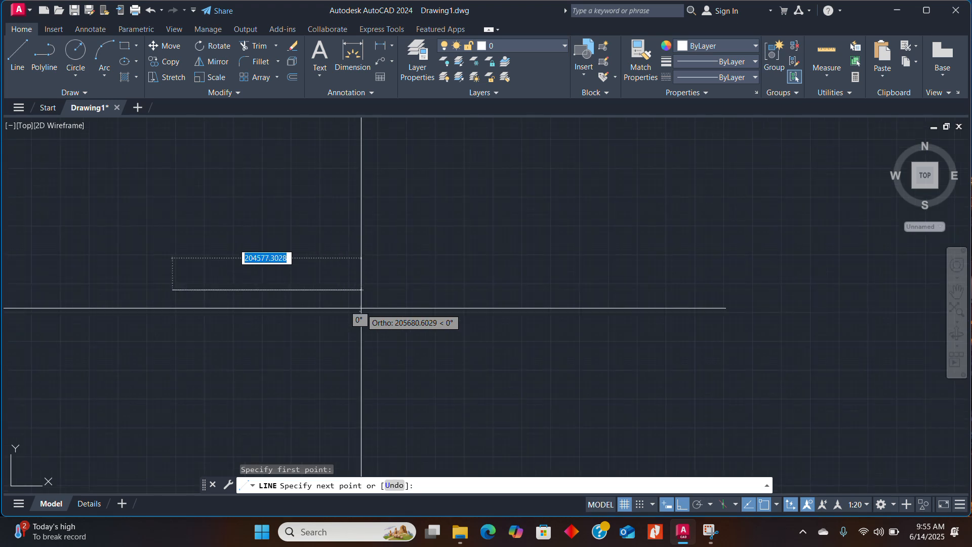
scroll(634, 317, down, 4)
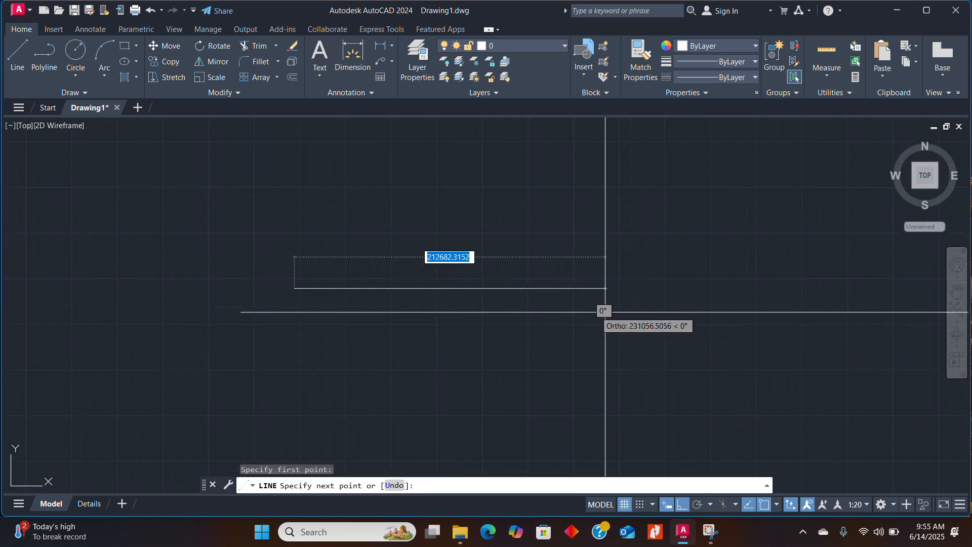
scroll(301, 287, up, 8)
scroll(268, 279, up, 3)
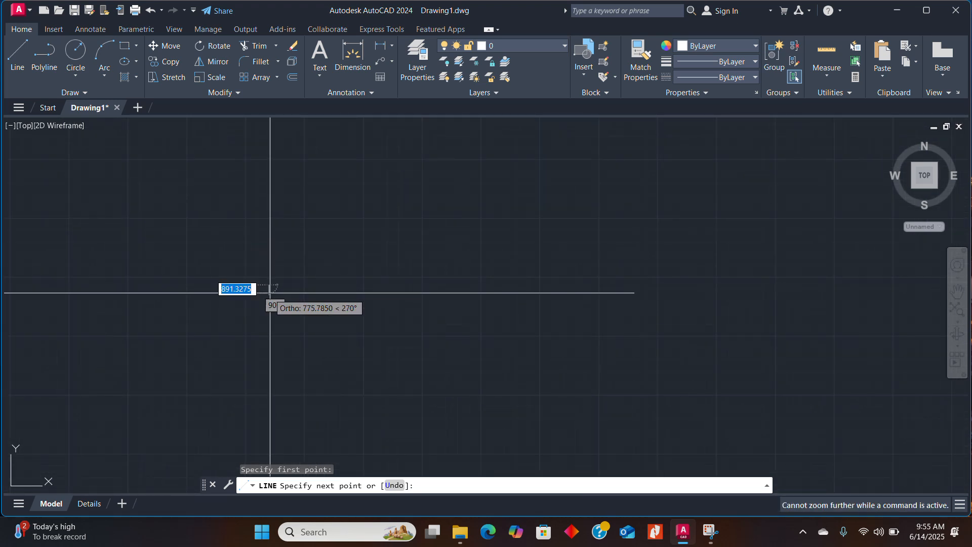
scroll(270, 287, up, 2)
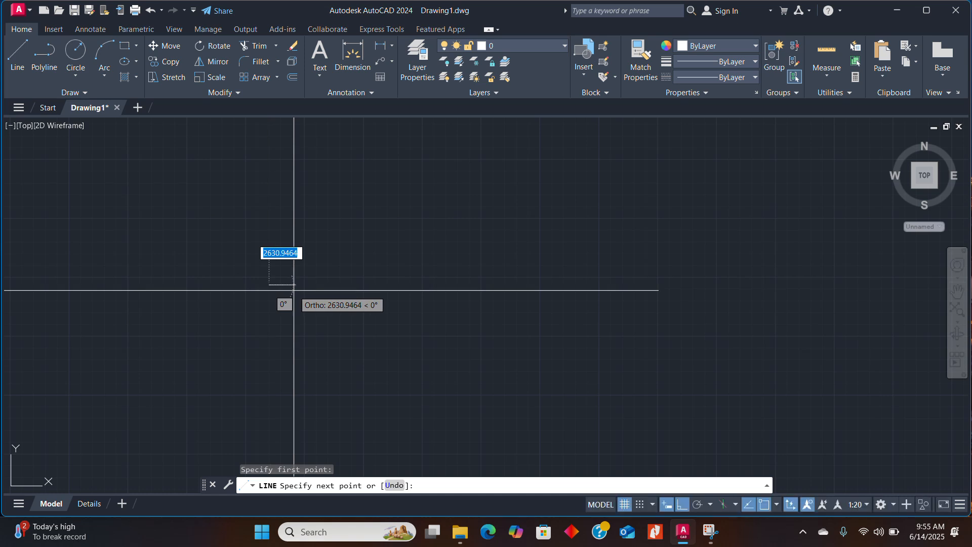
scroll(275, 286, up, 2)
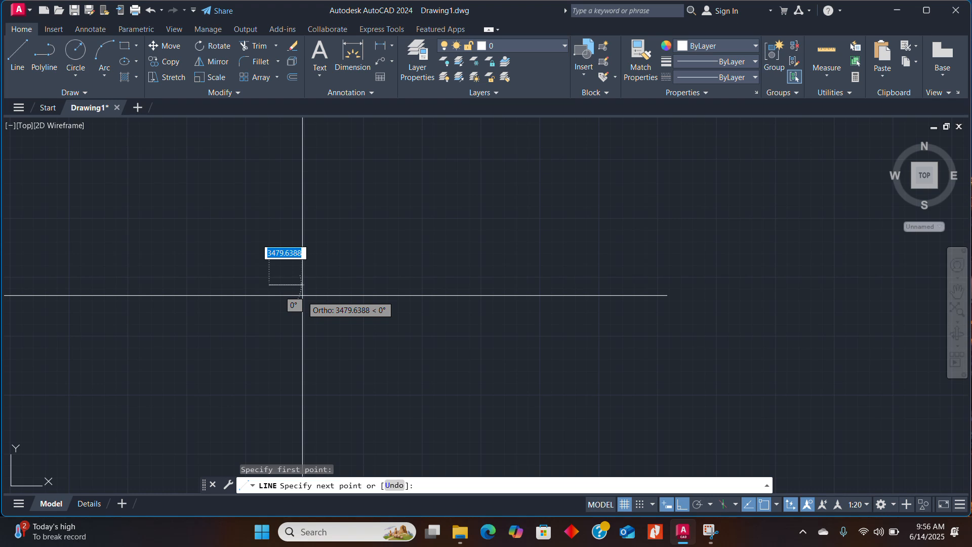
text(5000)
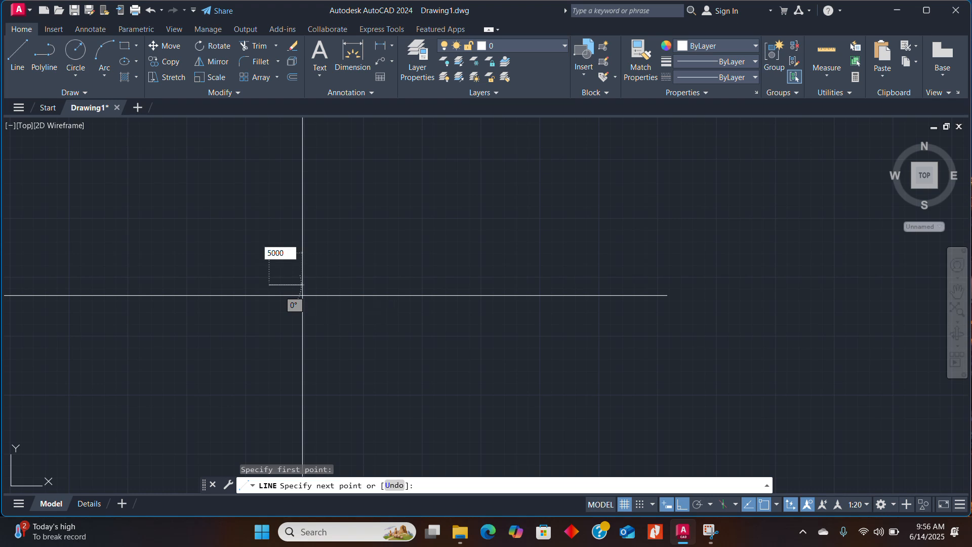
key(Return)
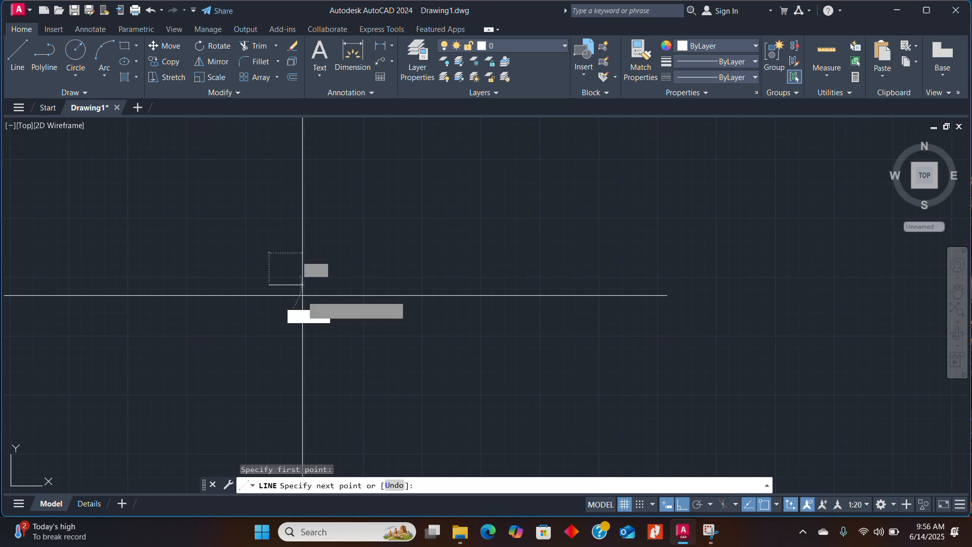
scroll(262, 294, down, 2)
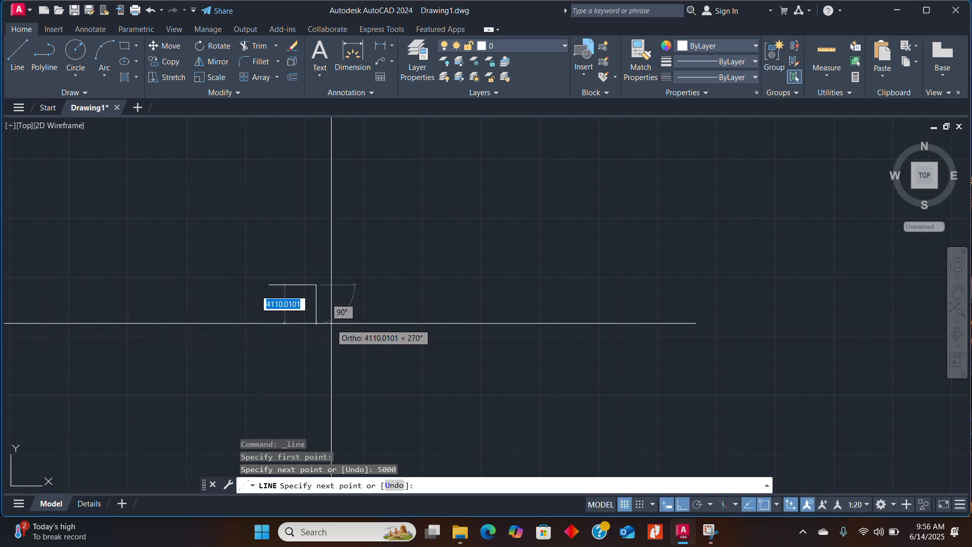
key(Return)
Dimension the length of the single horizontal line from end to end, placing the dimension just above it
scroll(247, 296, up, 3)
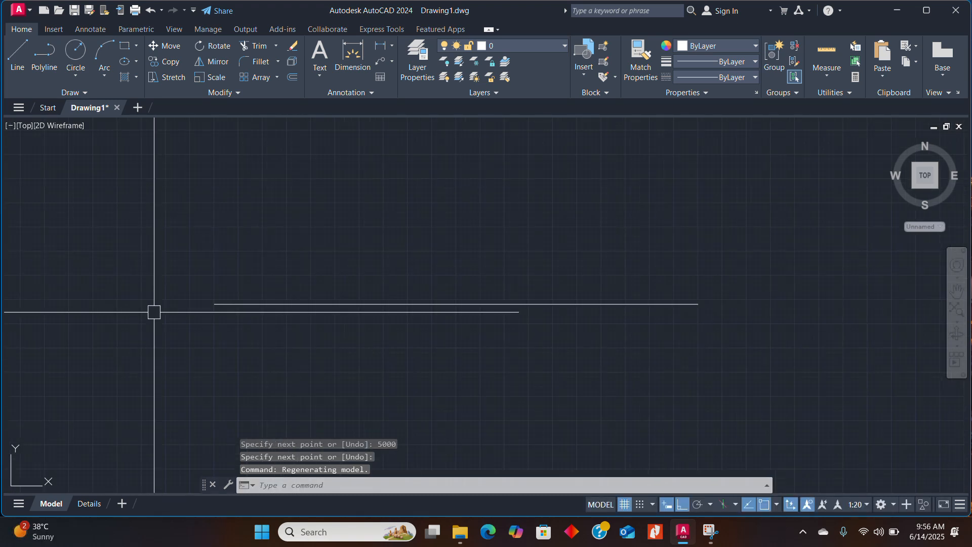
click(359, 49)
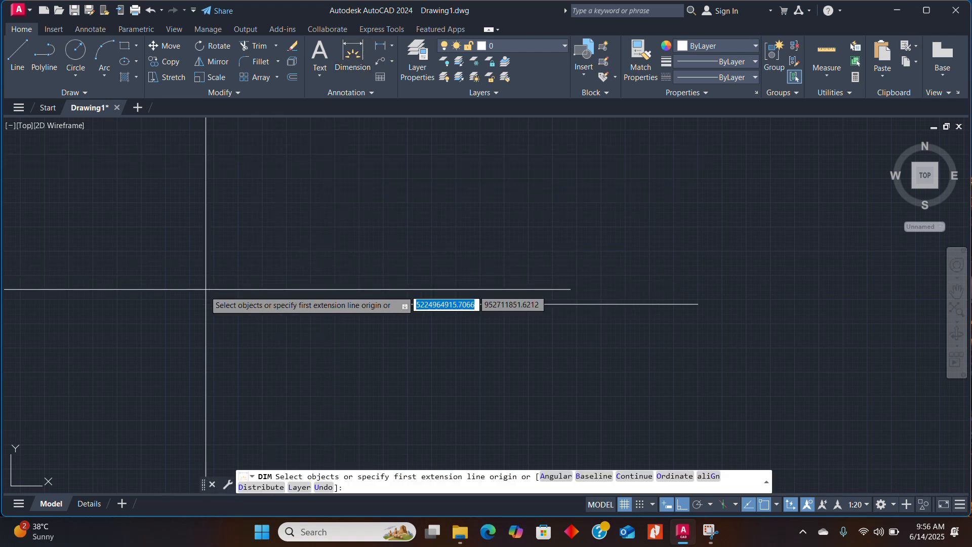
click(213, 305)
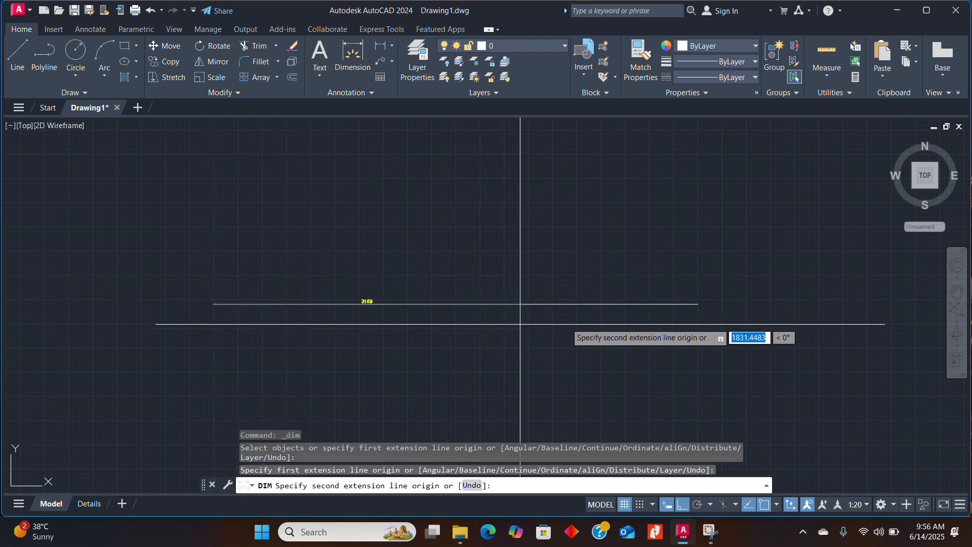
click(698, 304)
click(696, 279)
scroll(451, 276, up, 4)
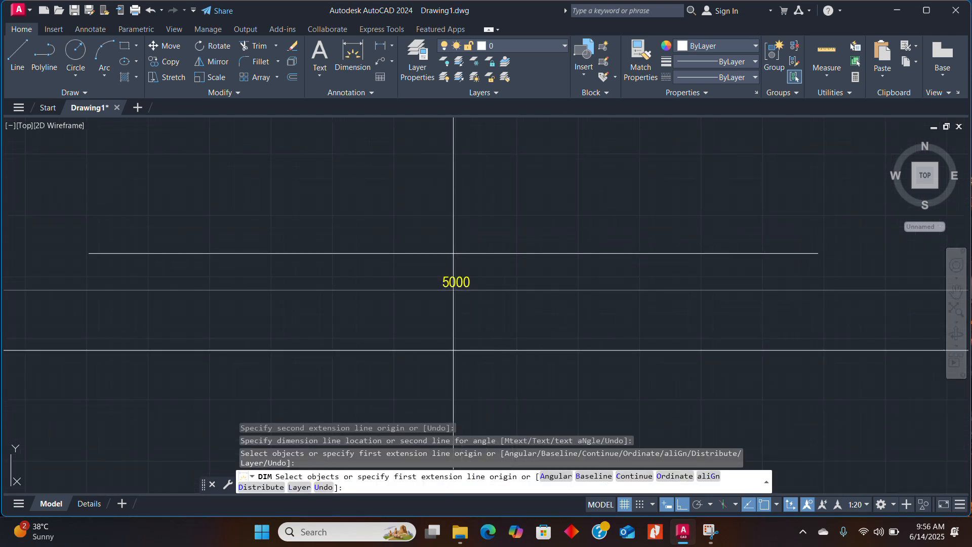
key(Return)
scroll(411, 315, up, 5)
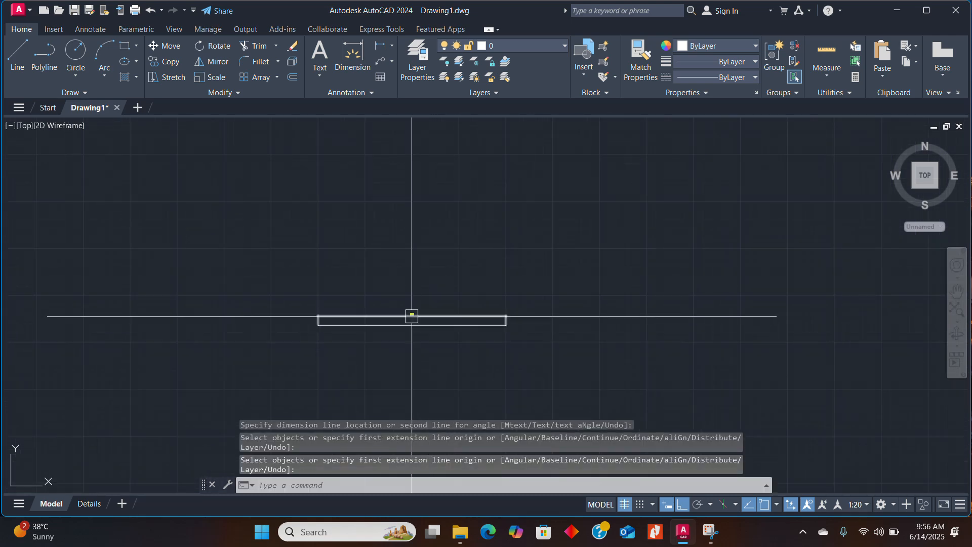
scroll(396, 309, up, 2)
scroll(402, 354, up, 4)
scroll(404, 329, down, 2)
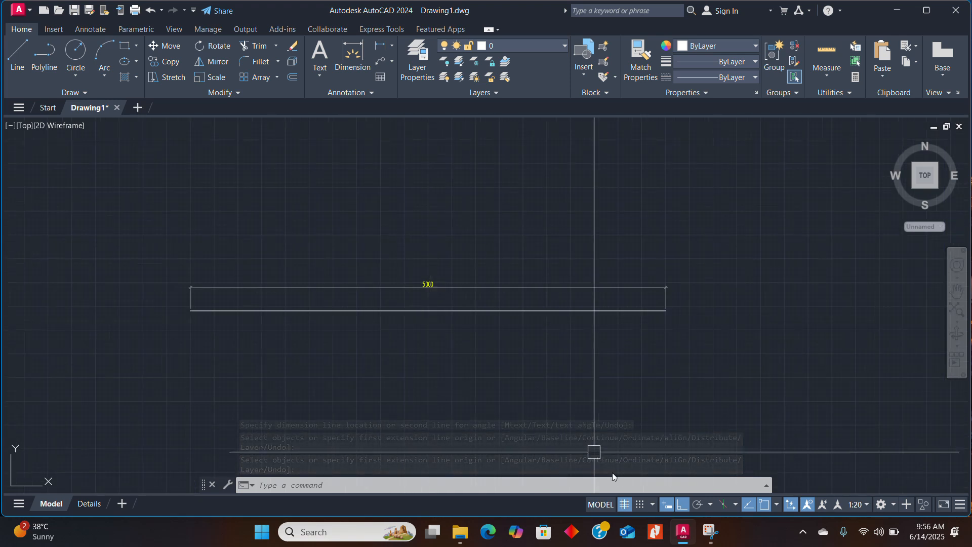
Turn off dynamic input and draw a vertical line 5000 units long downwards from just above the dimensioned line, near its left end
click(667, 504)
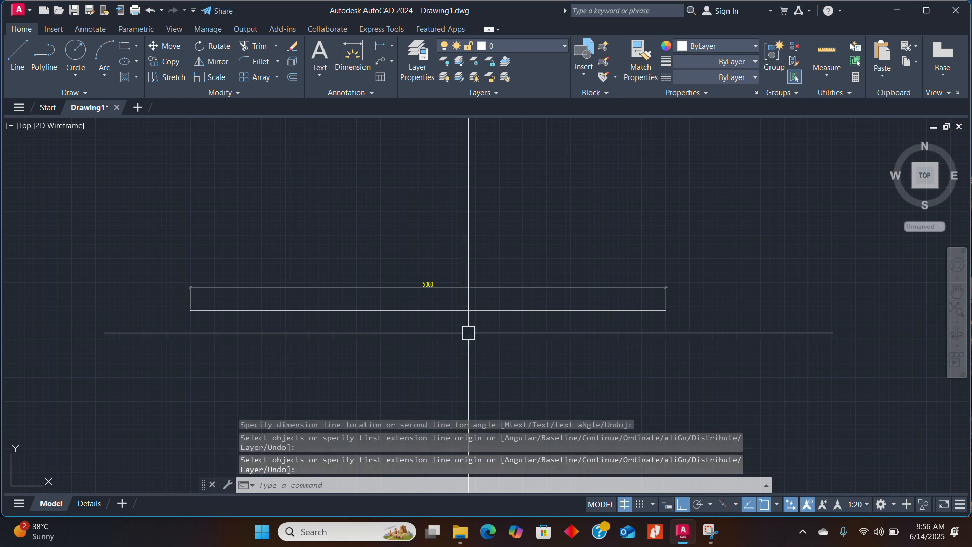
click(18, 53)
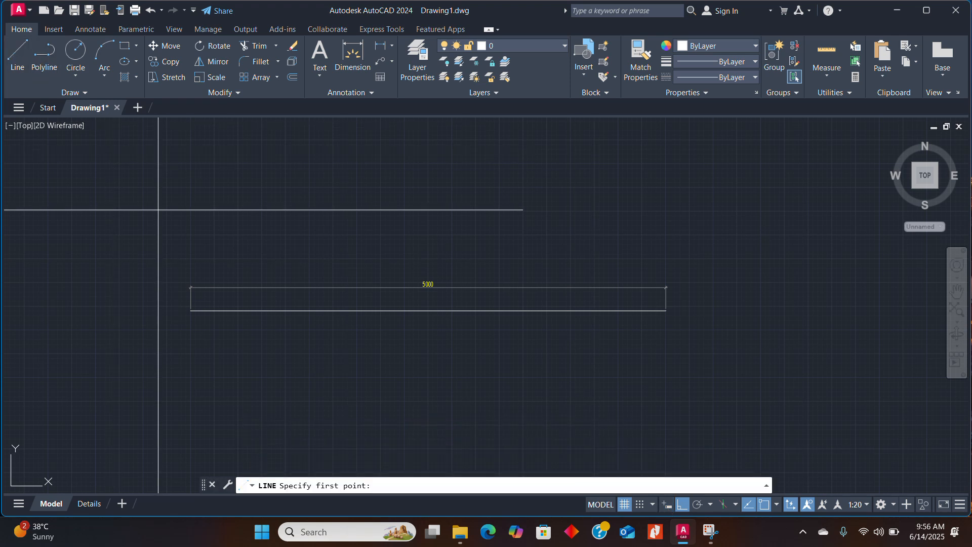
click(227, 245)
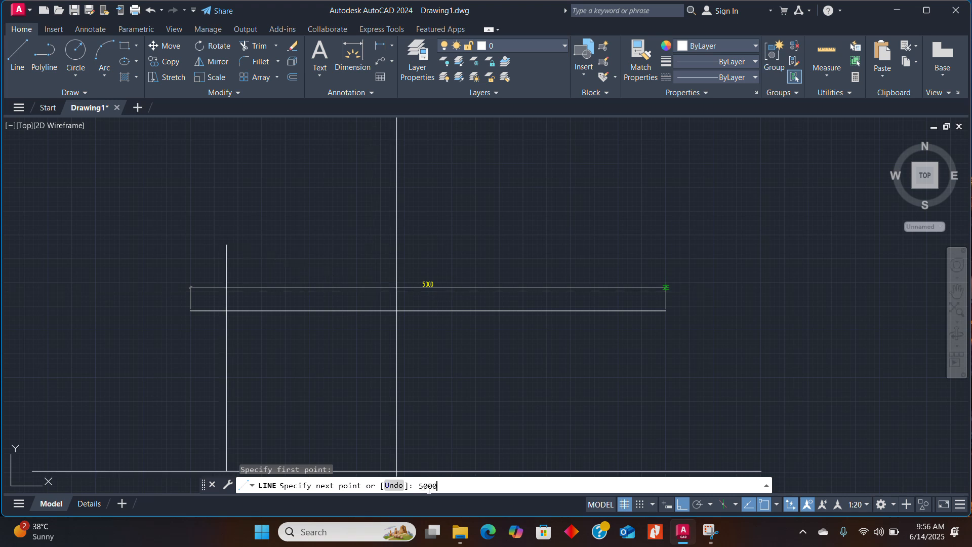
key(Return)
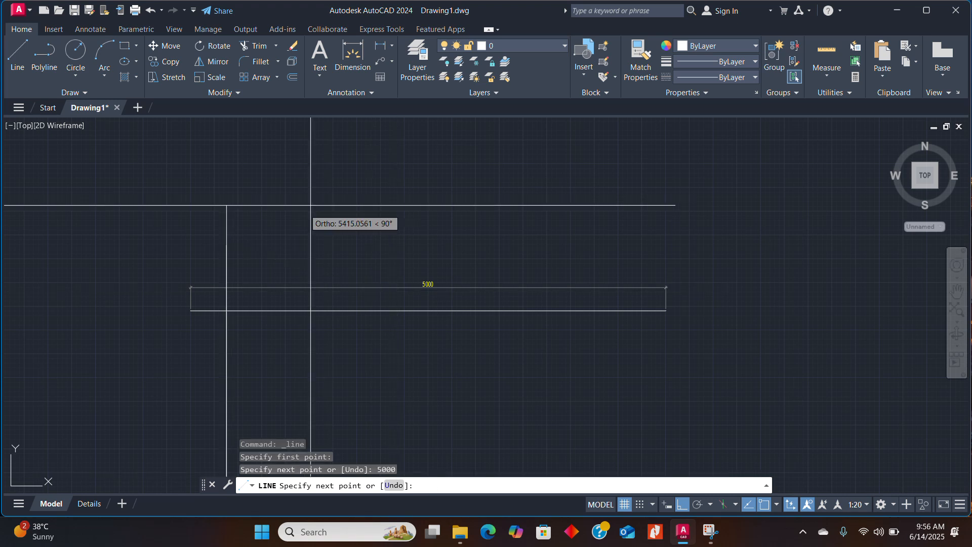
scroll(357, 294, down, 5)
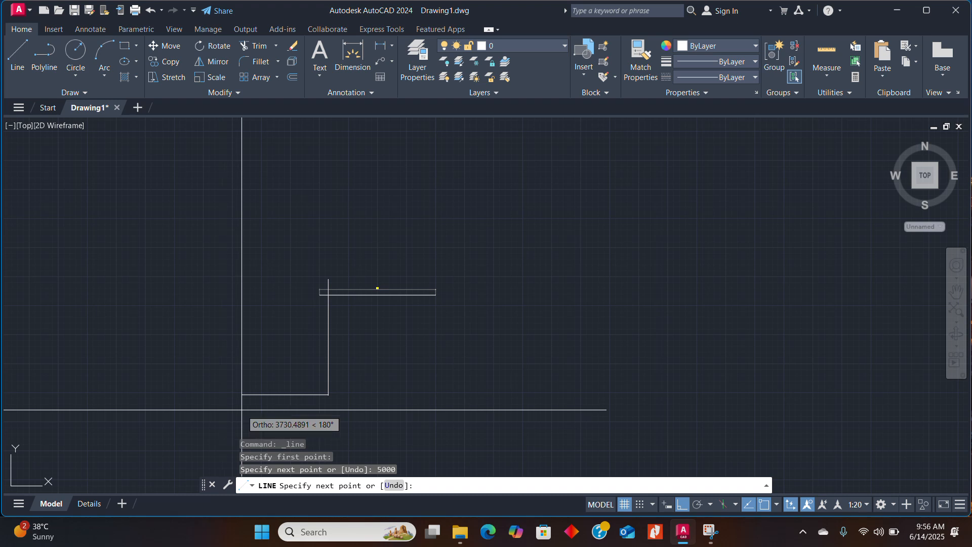
scroll(272, 417, up, 4)
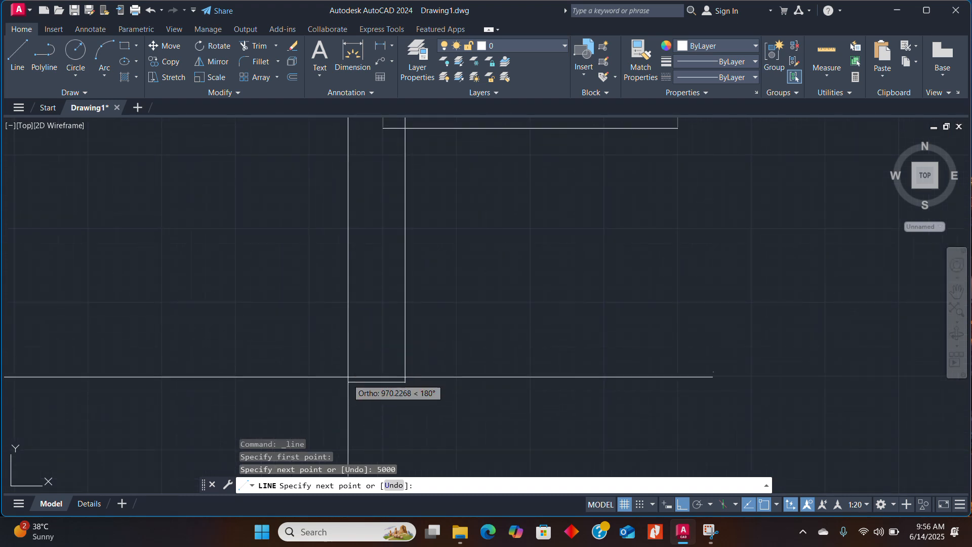
key(Escape)
click(414, 364)
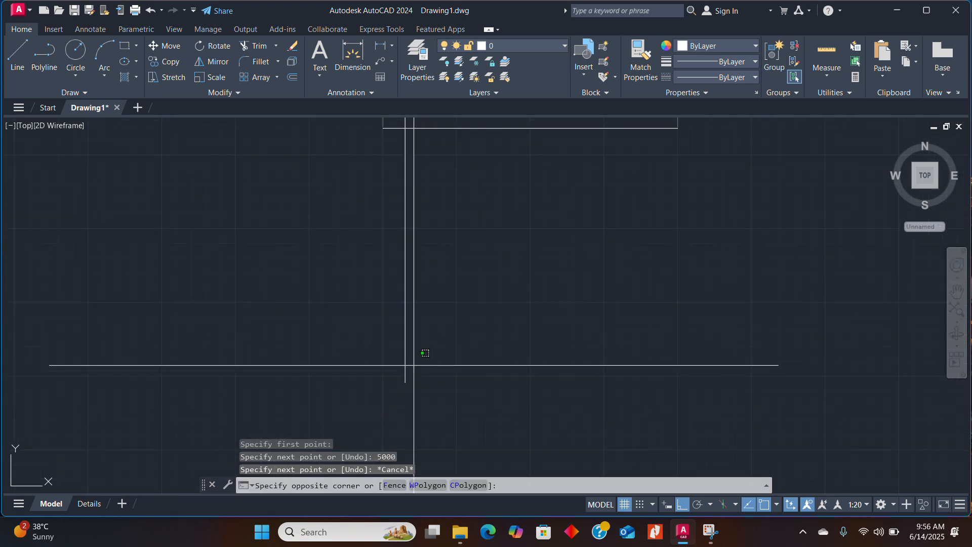
click(393, 364)
key(Escape)
scroll(397, 352, down, 2)
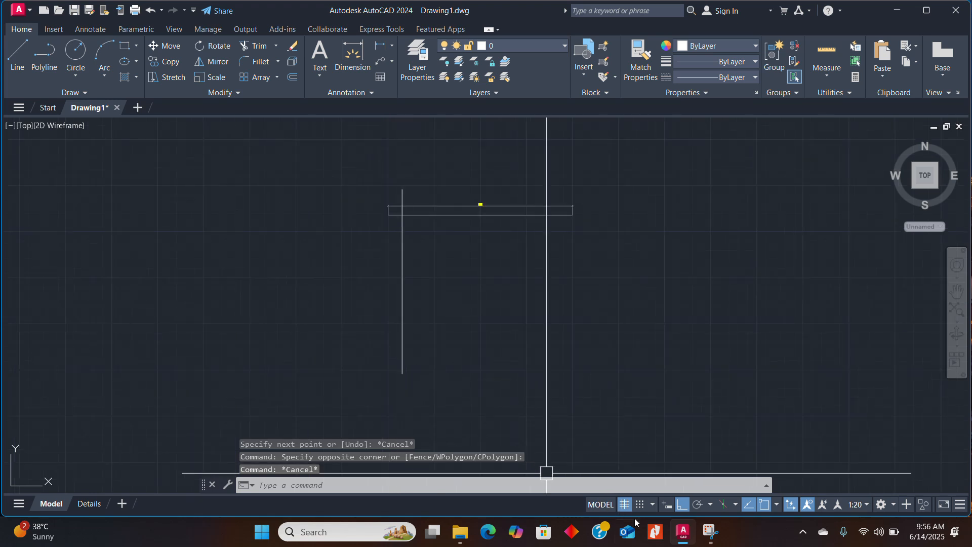
Turn dynamic input back on and start a line chain above the dimensioned line with a 100-unit horizontal segment to the right
click(666, 503)
scroll(326, 310, down, 2)
scroll(426, 242, up, 4)
scroll(311, 293, down, 2)
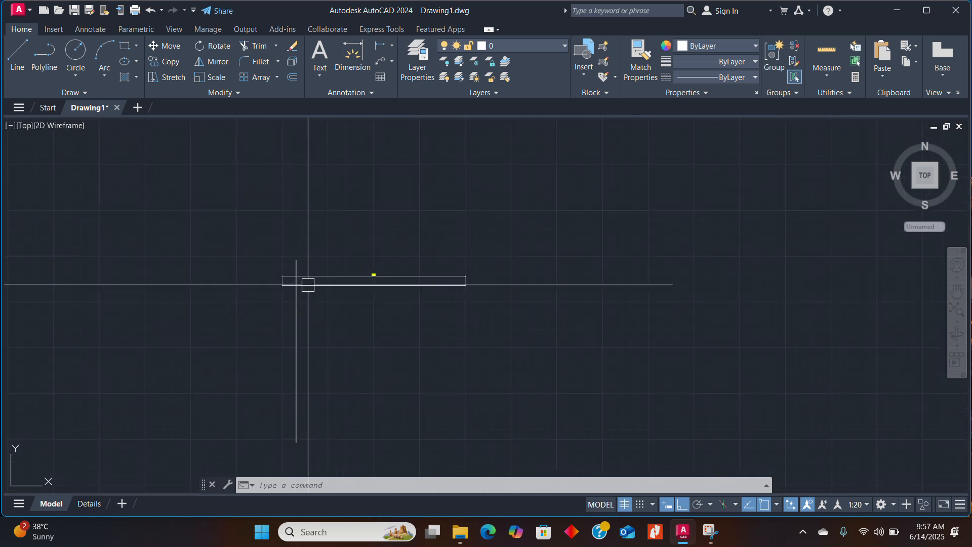
click(19, 60)
scroll(360, 232, up, 5)
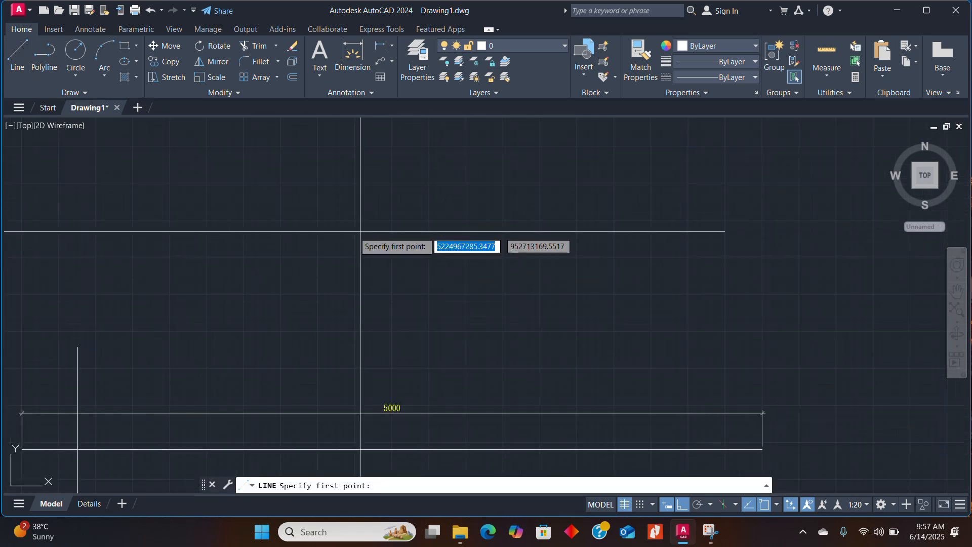
click(308, 274)
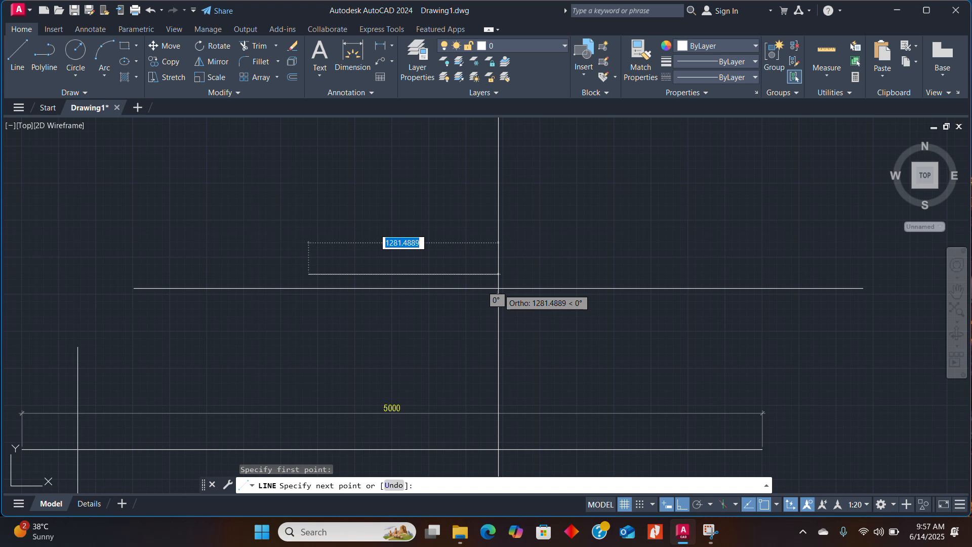
scroll(337, 289, up, 4)
text(100)
key(Return)
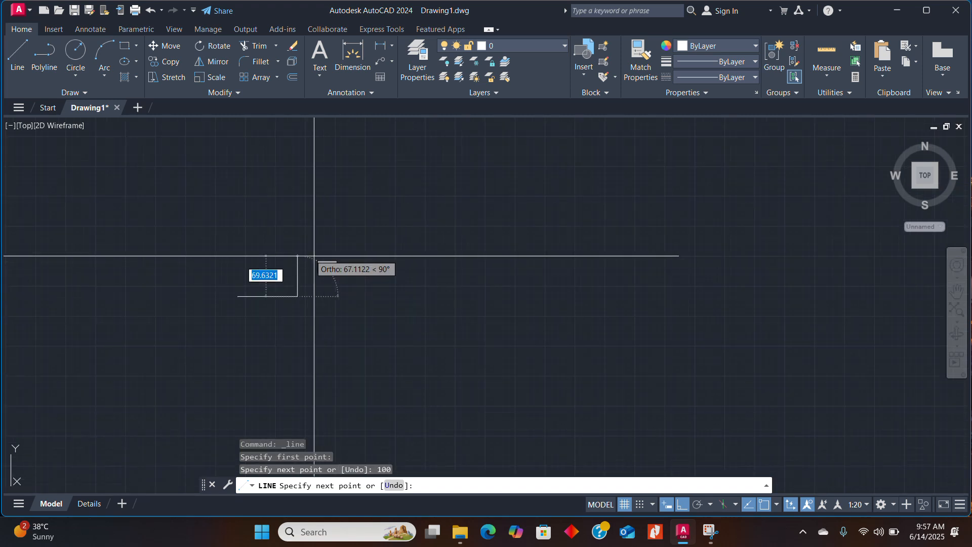
Complete the small stepped chain with a 100-unit segment upwards and a 100-unit segment to the right
scroll(321, 259, up, 3)
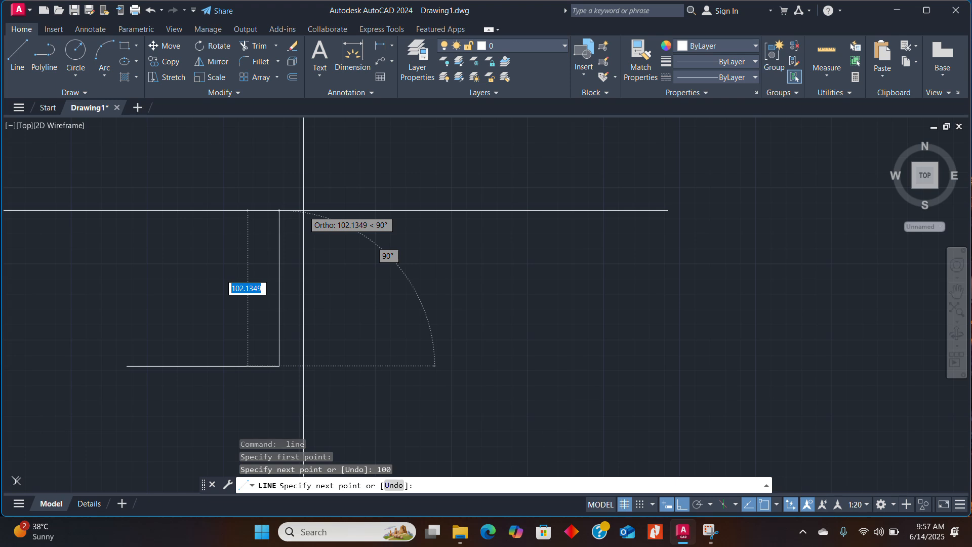
text(100)
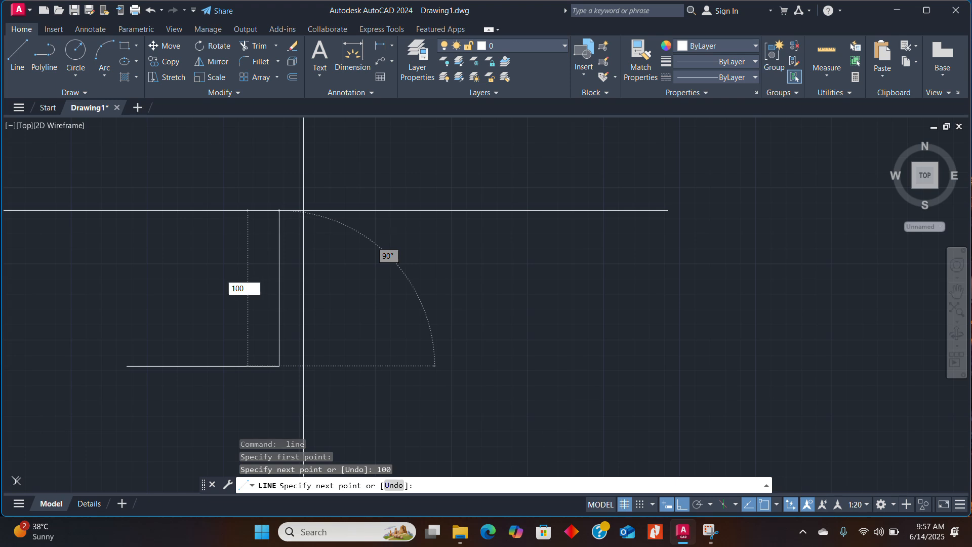
key(Return)
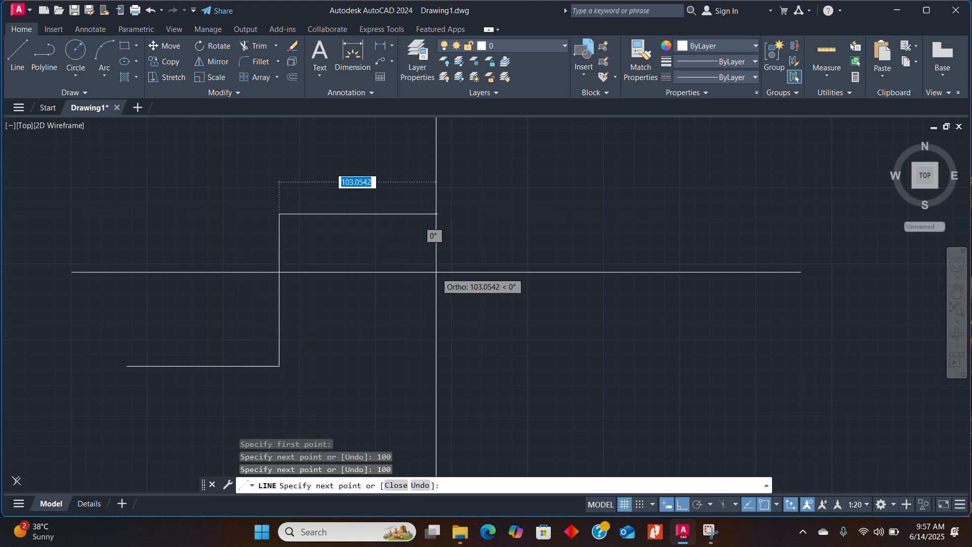
text(100)
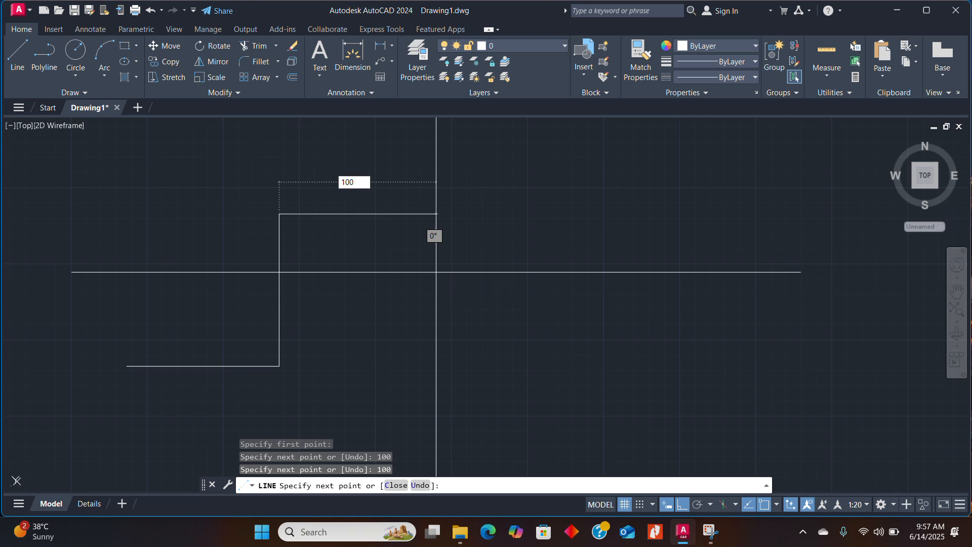
key(Return)
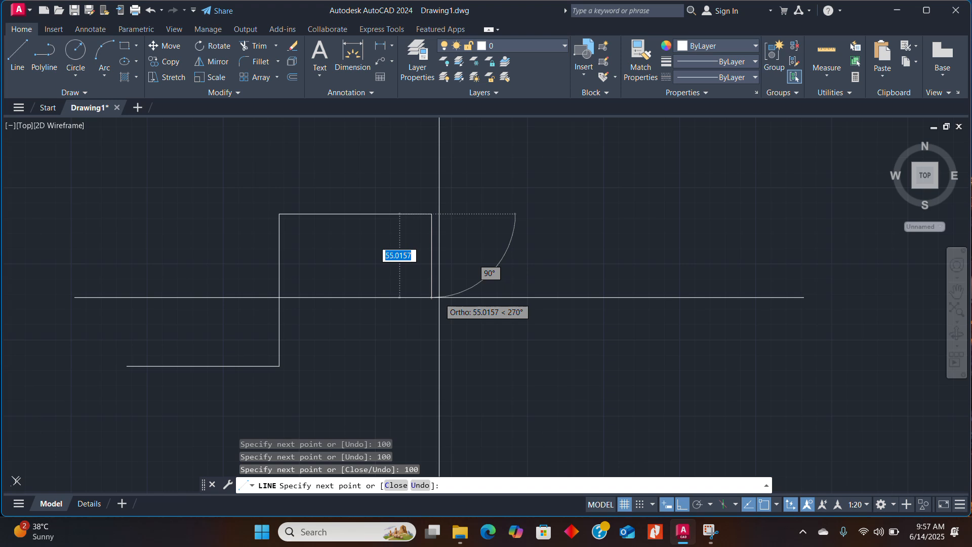
key(Return)
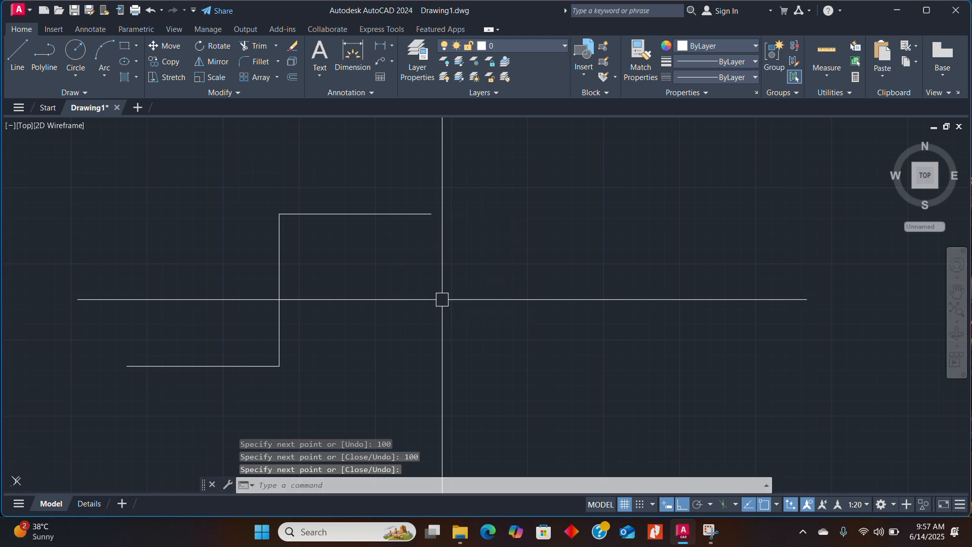
Compare the size of the small stepped chain with the long dimensioned line and the vertical line
scroll(442, 299, down, 4)
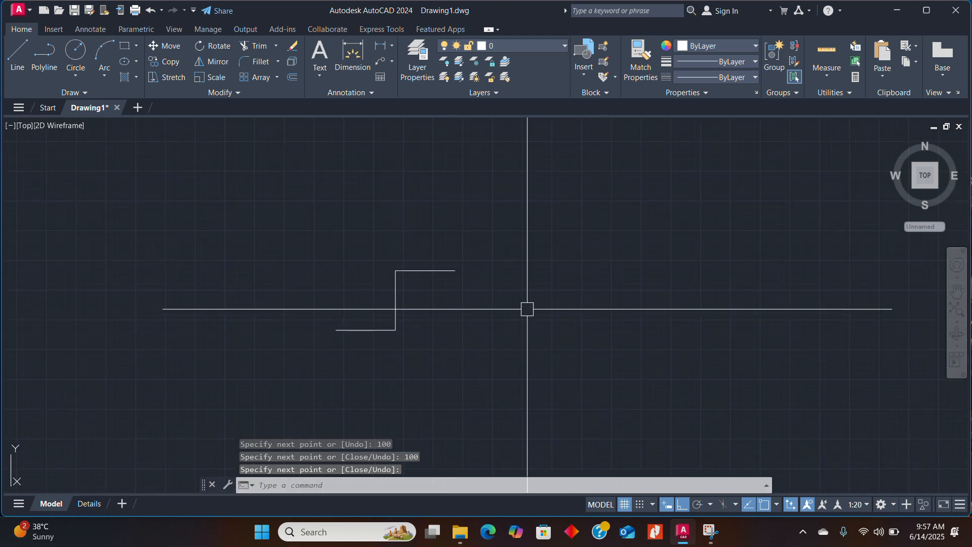
scroll(480, 348, down, 8)
scroll(443, 324, down, 6)
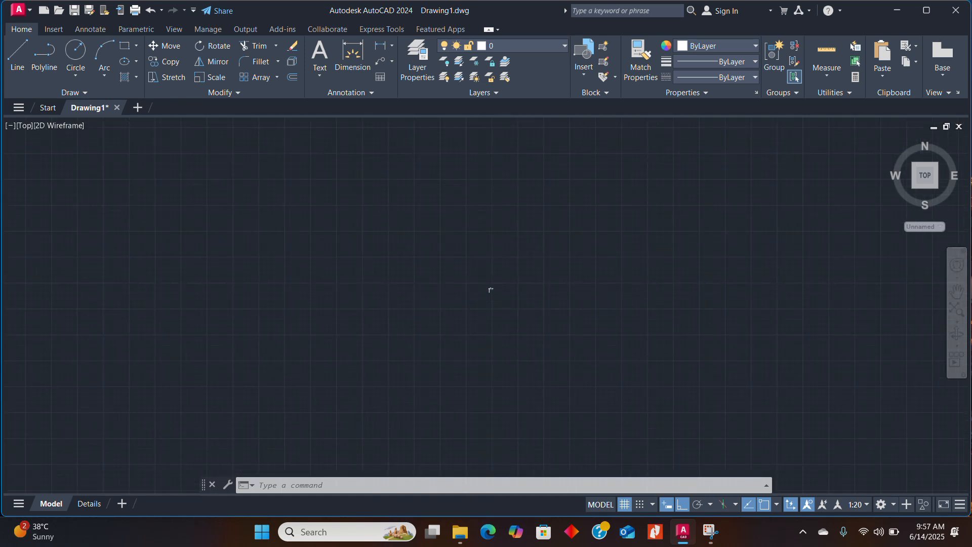
scroll(487, 276, up, 5)
scroll(486, 276, up, 8)
scroll(432, 252, down, 8)
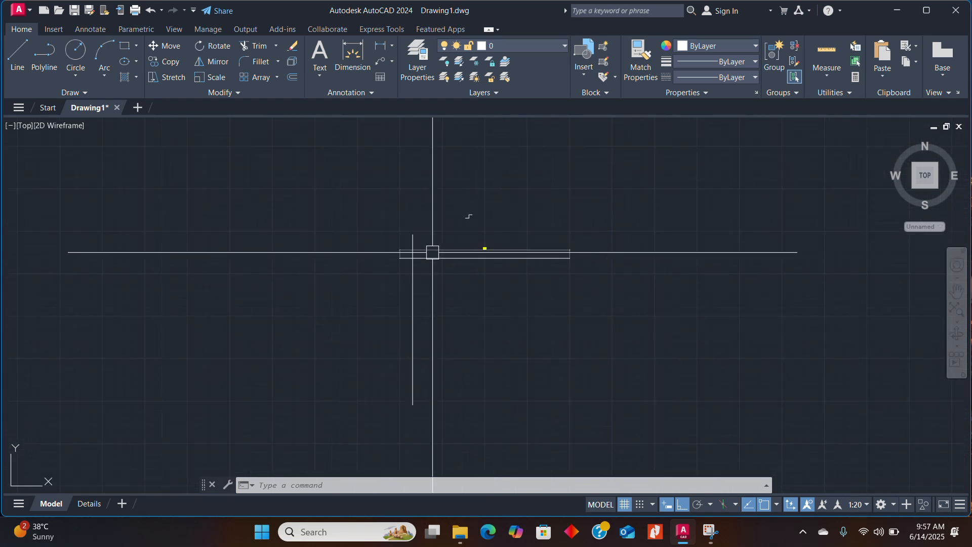
scroll(433, 252, down, 2)
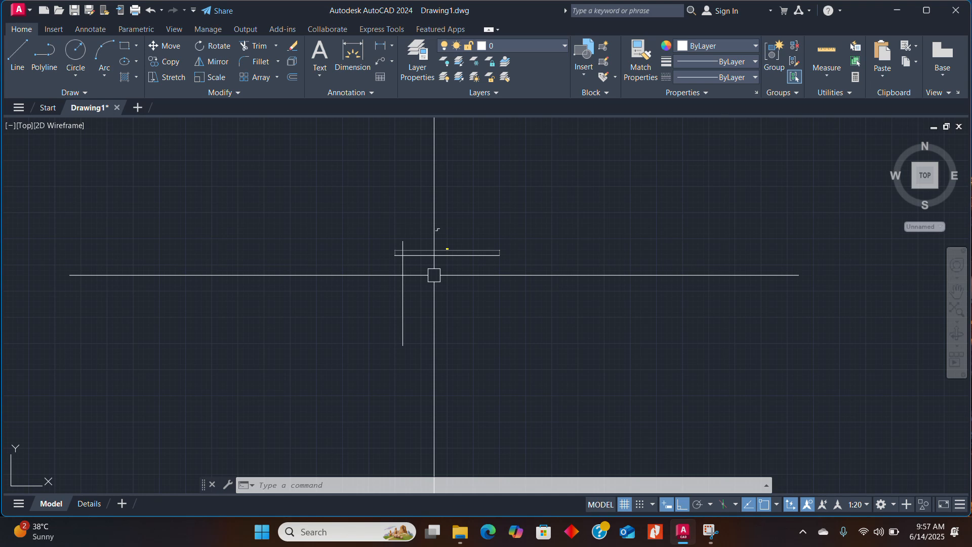
mouse_move(430, 265)
middle_down()
mouse_move(575, 442)
mouse_move(693, 476)
mouse_move(506, 233)
mouse_move(228, 230)
mouse_move(866, 358)
mouse_move(464, 280)
middle_up()
Erase all the practice lines and the dimension from the drawing
scroll(442, 240, down, 5)
scroll(449, 272, up, 3)
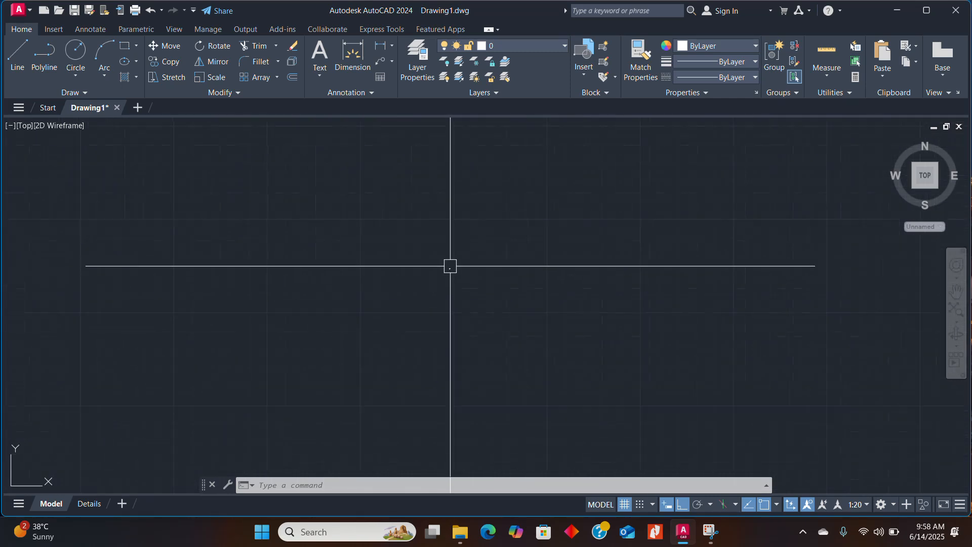
click(431, 229)
click(485, 321)
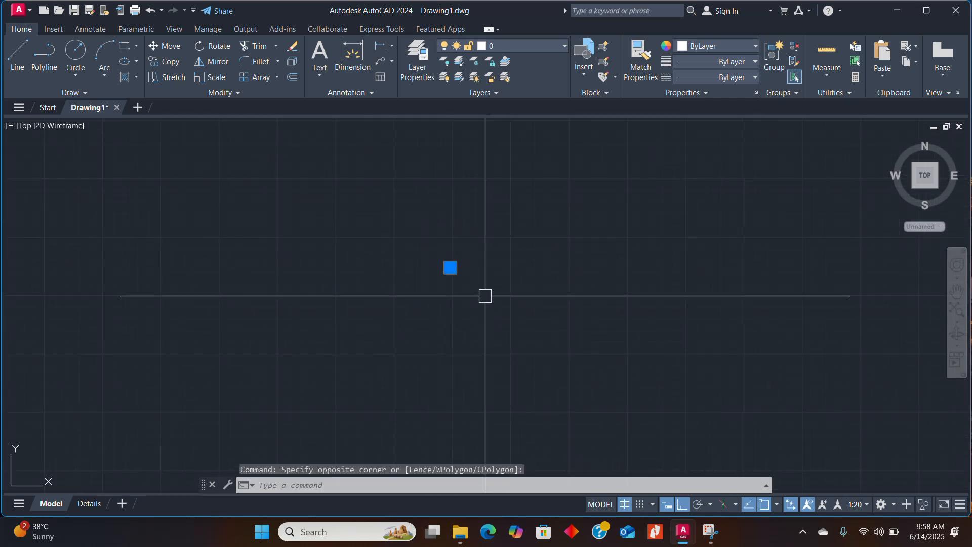
text(E)
key(Return)
scroll(445, 254, down, 4)
click(467, 162)
click(134, 362)
key(Return)
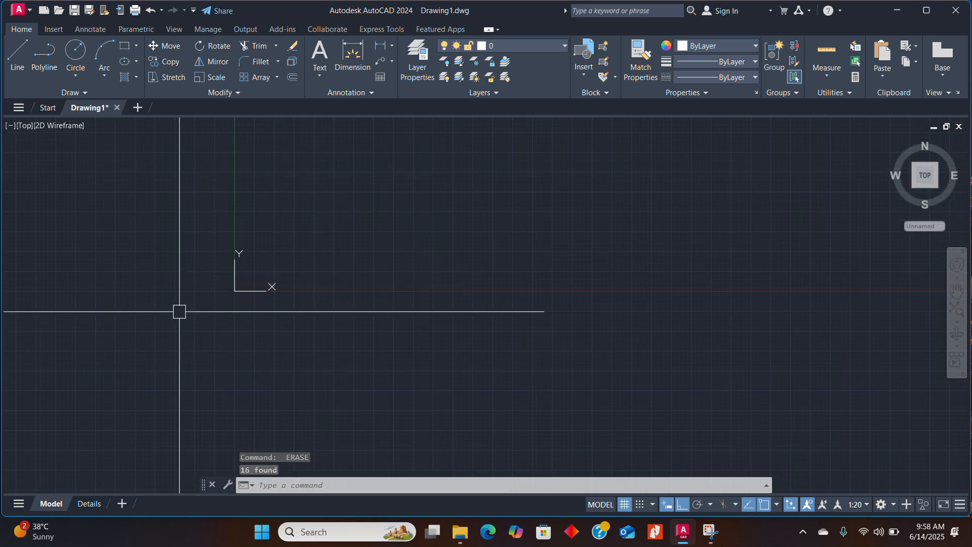
Draw a polyline with a single horizontal segment above the X axis, to the right of the origin
click(36, 60)
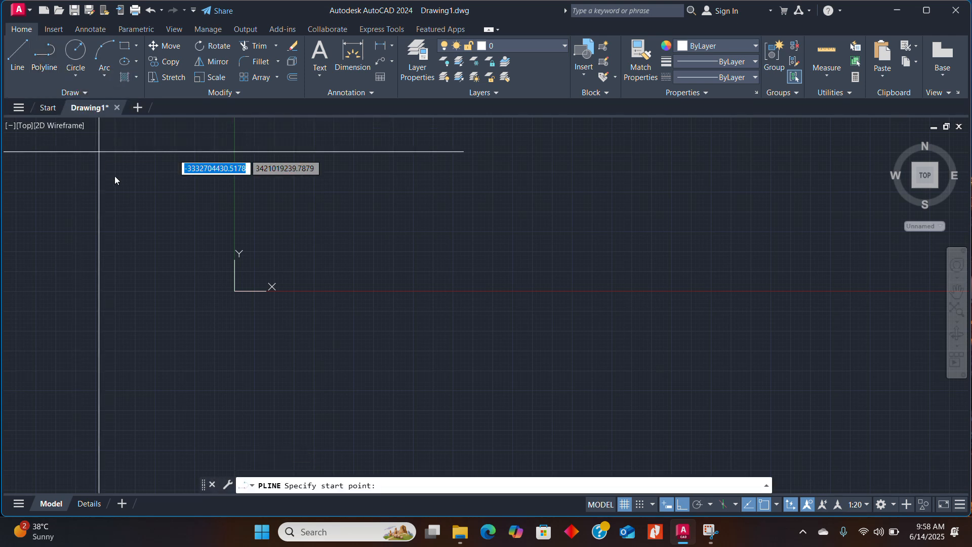
click(375, 237)
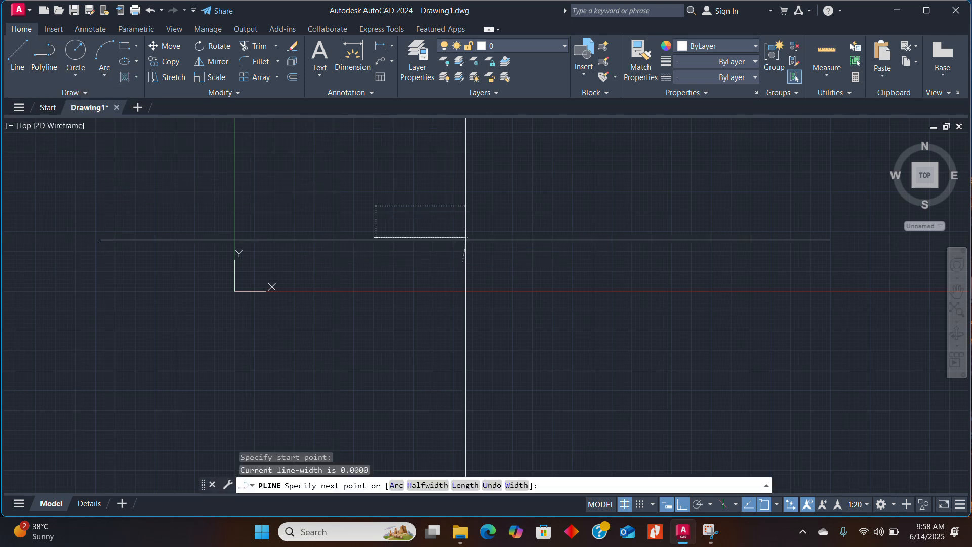
click(465, 237)
key(Return)
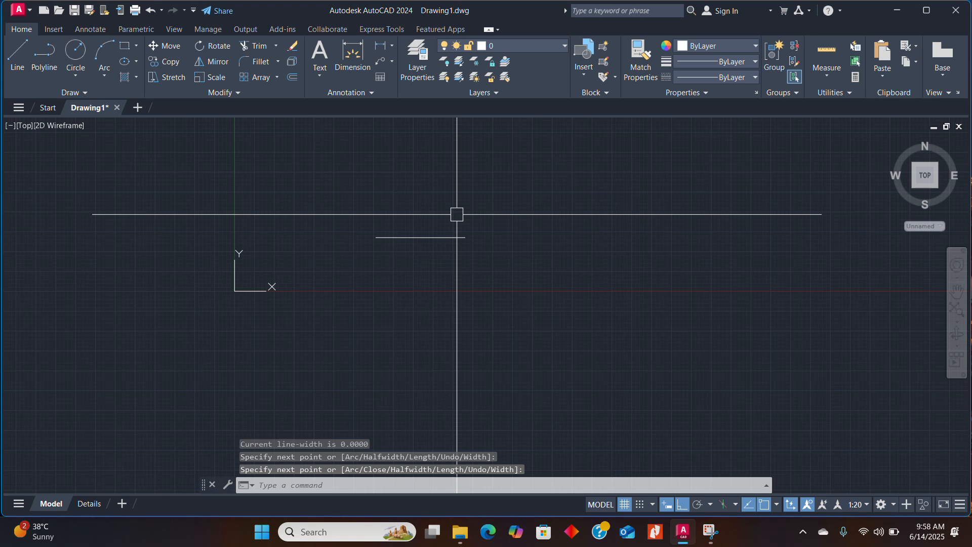
Start a polyline above the existing horizontal one with a 1000-unit segment to the right
text(P)
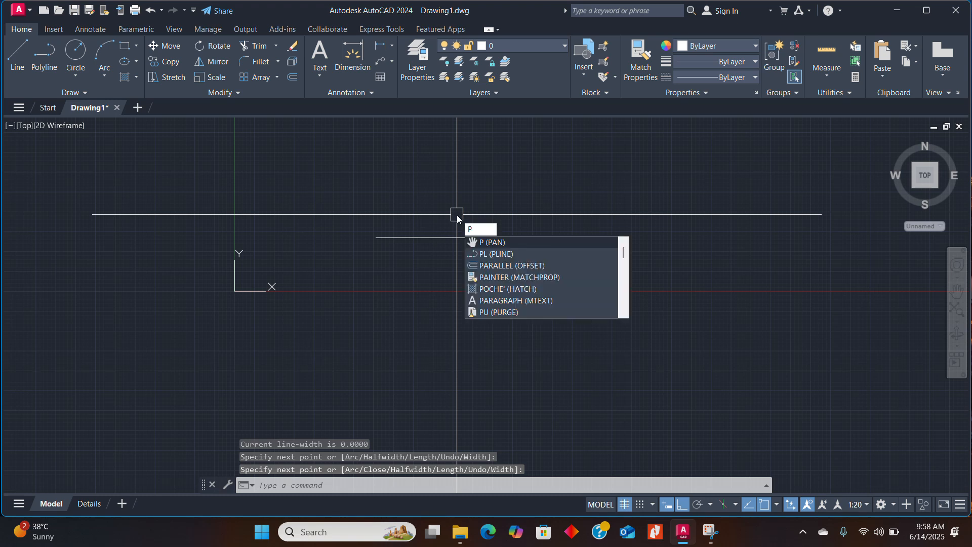
text(L)
key(Return)
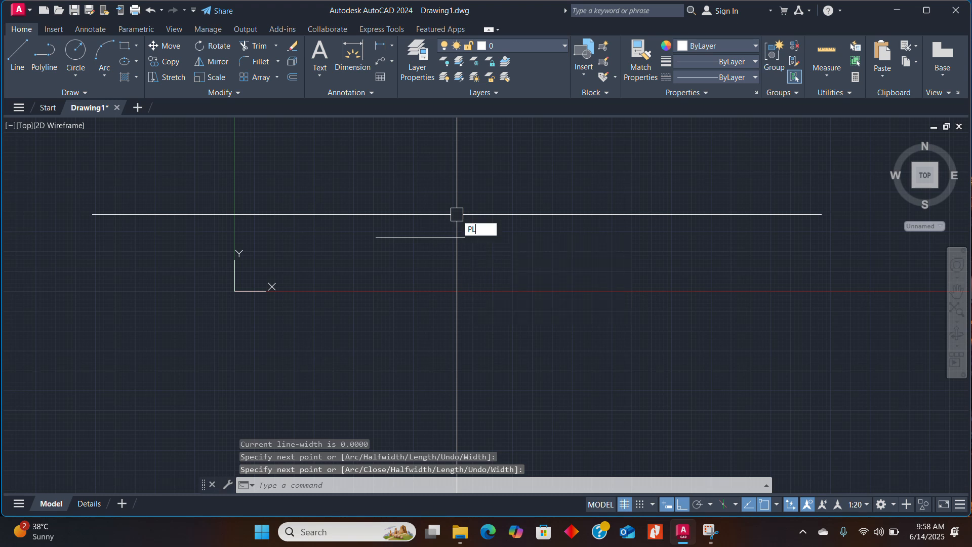
scroll(457, 217, up, 4)
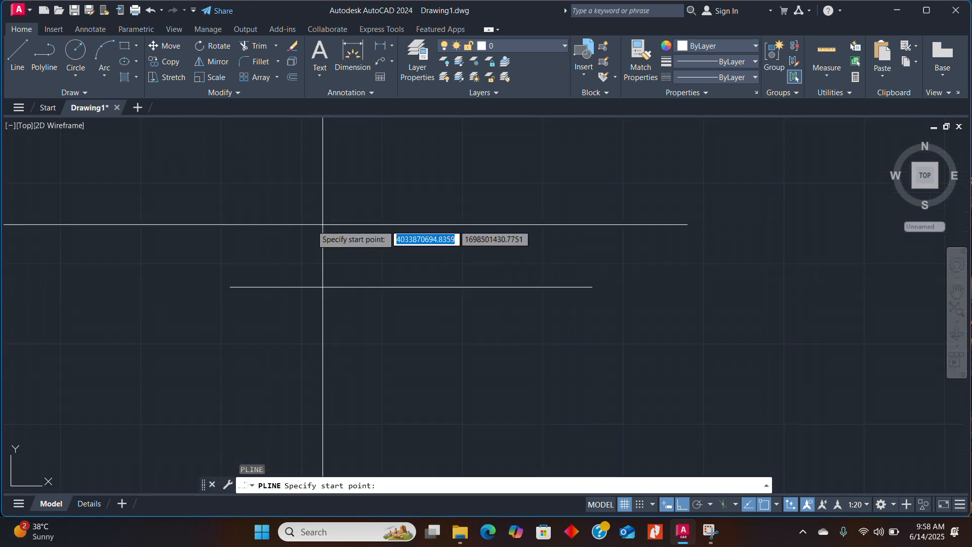
click(229, 161)
scroll(393, 274, down, 3)
scroll(375, 284, up, 3)
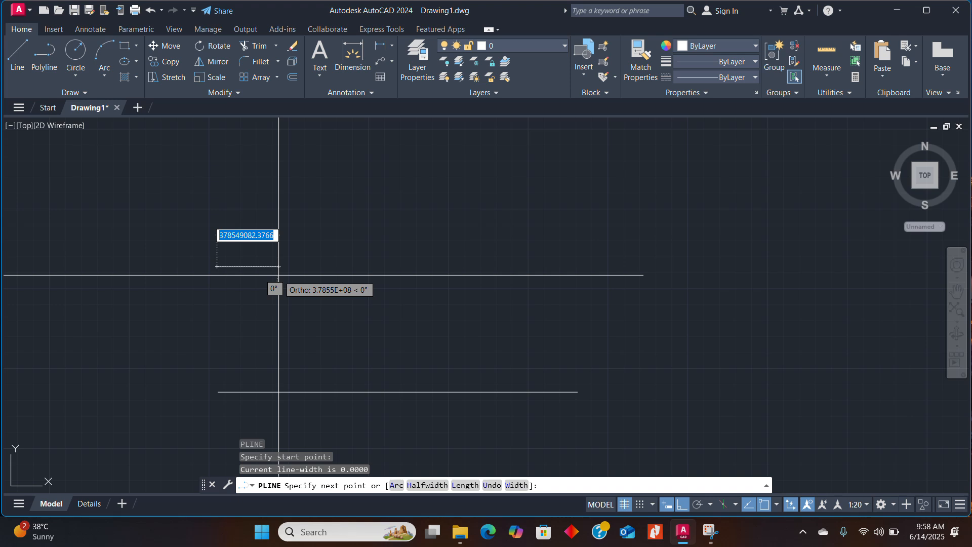
text(1000)
key(Return)
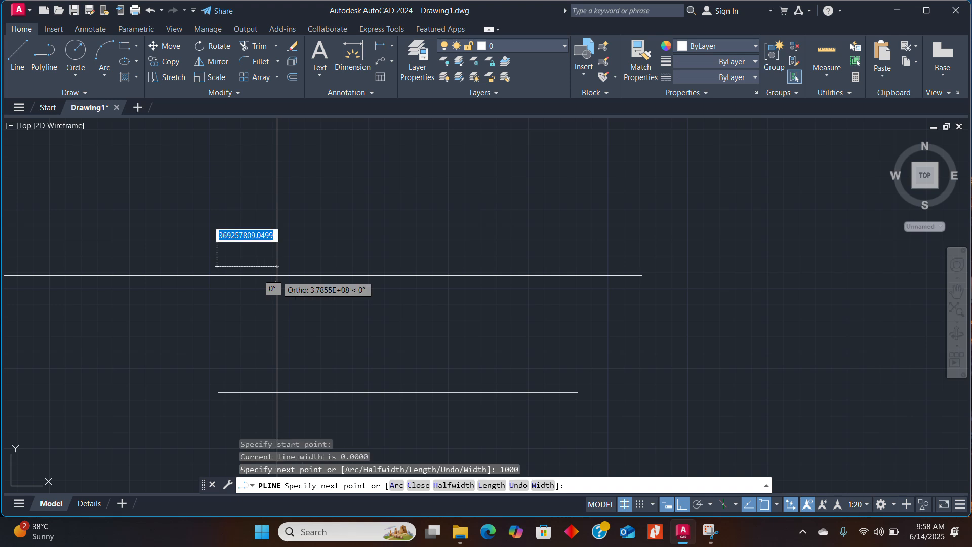
Add a 3000-unit segment straight up from the end of the 1000-unit segment and finish the polyline
scroll(277, 275, up, 5)
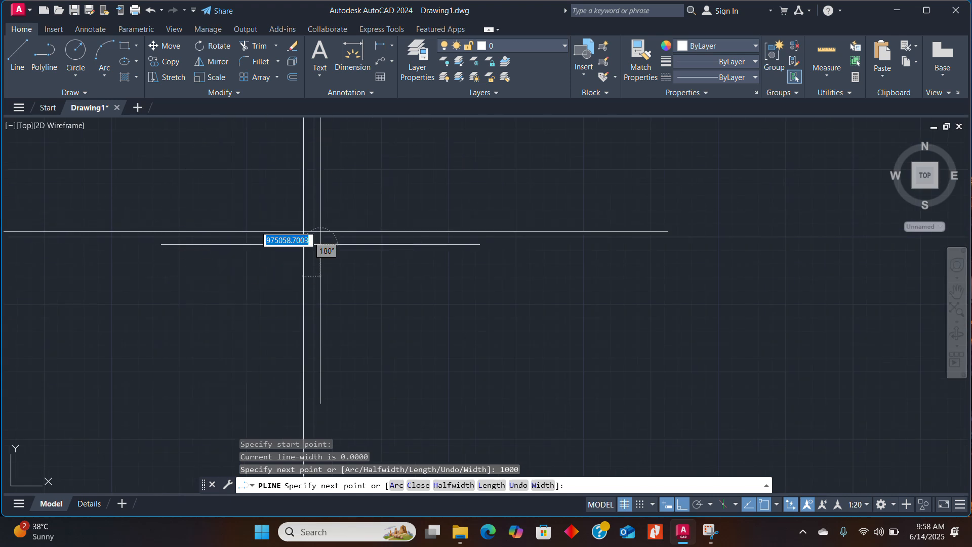
scroll(550, 323, up, 3)
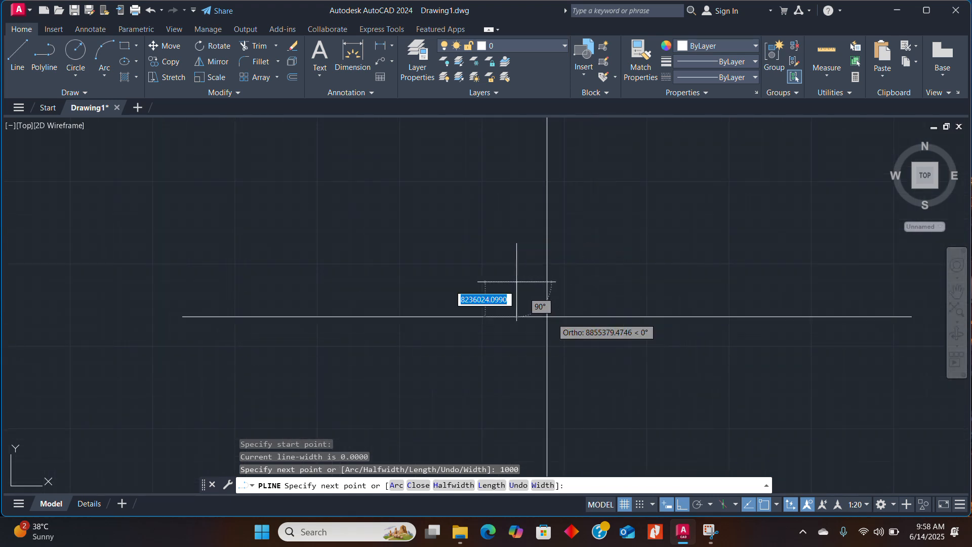
scroll(529, 259, up, 3)
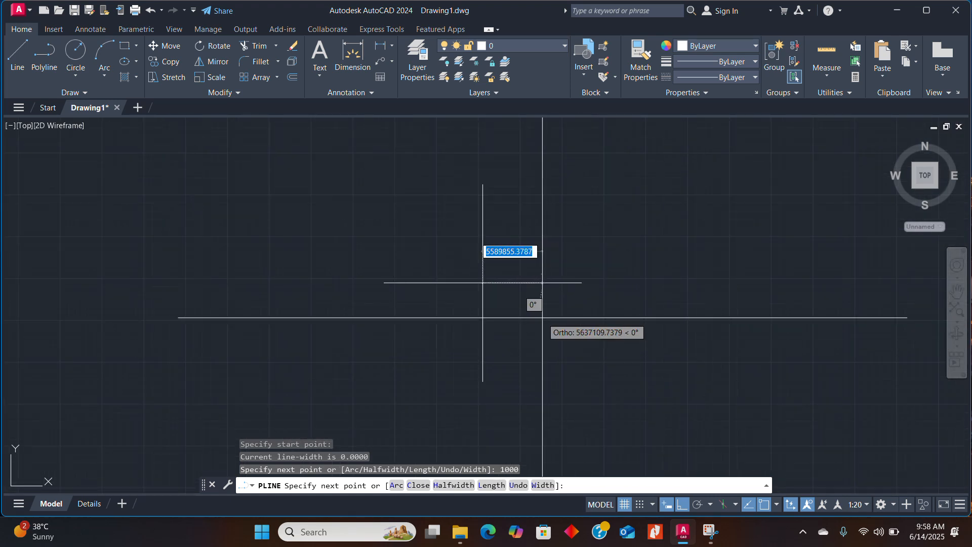
scroll(478, 293, up, 8)
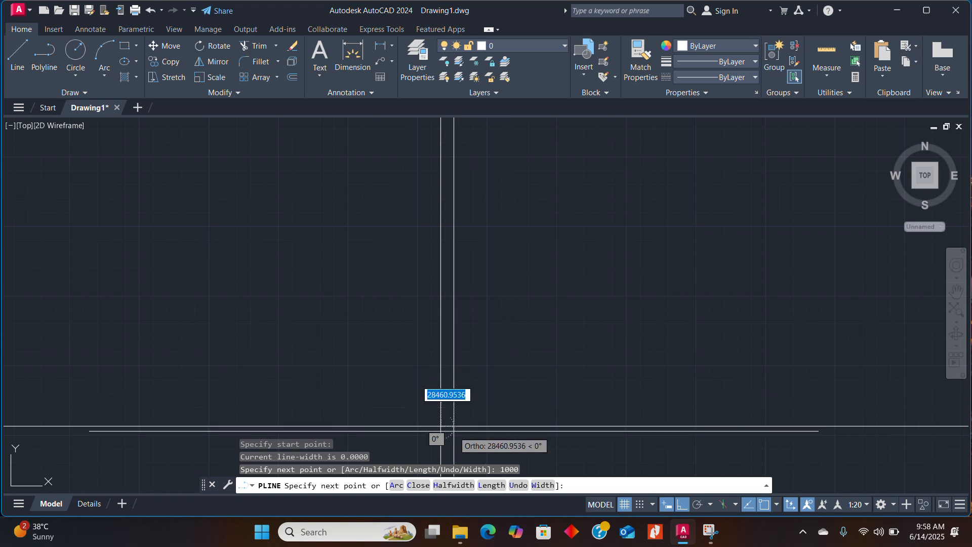
scroll(412, 405, up, 6)
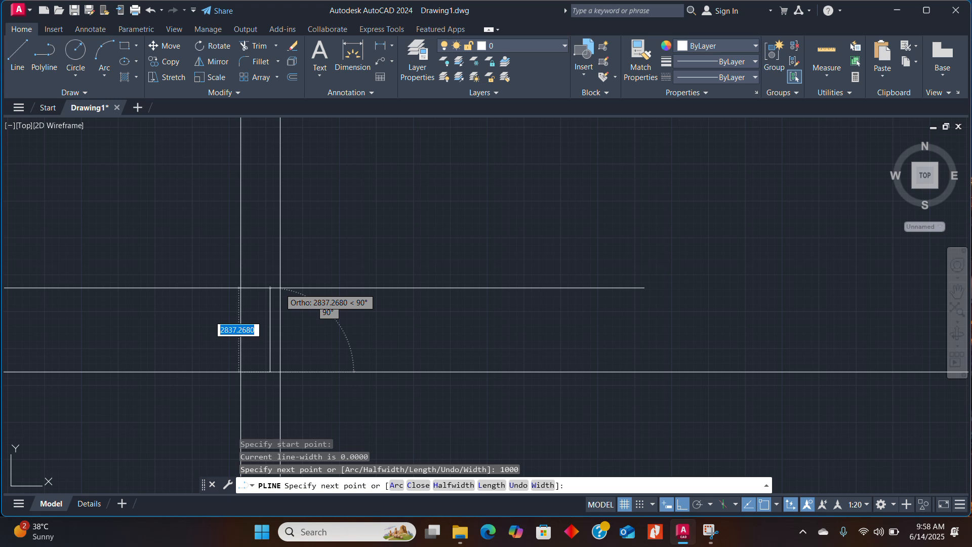
text(3000)
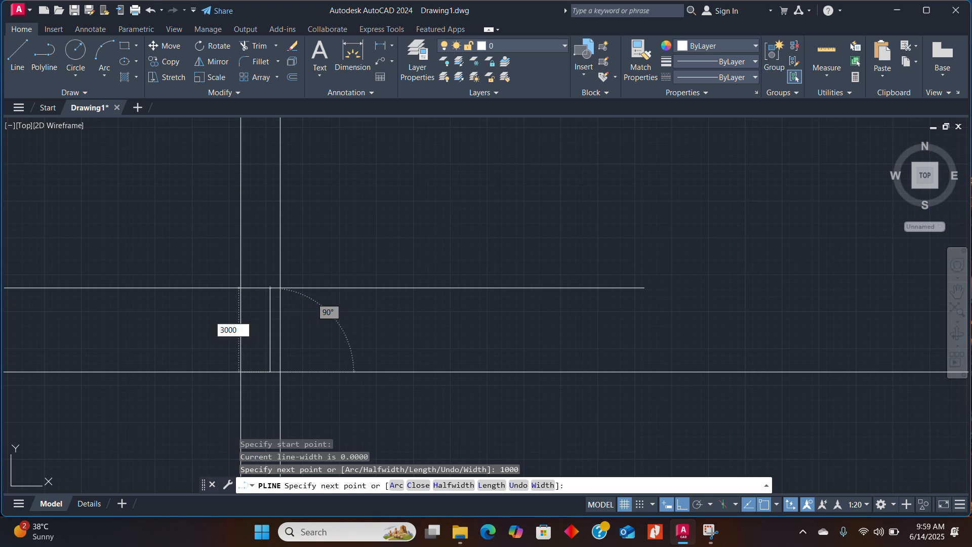
key(Return)
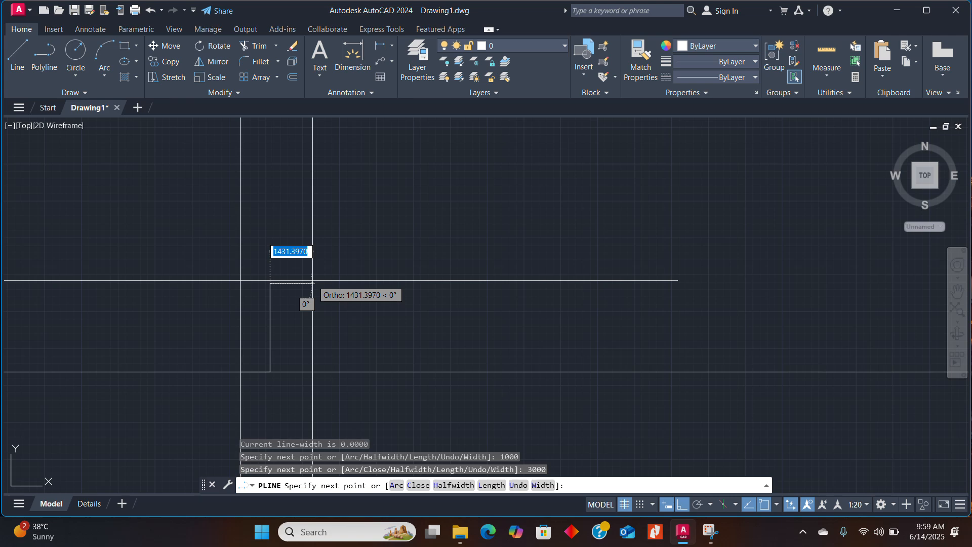
key(Return)
Dimension the L-shaped polyline's horizontal segment, placing the dimension line below it
scroll(282, 304, up, 2)
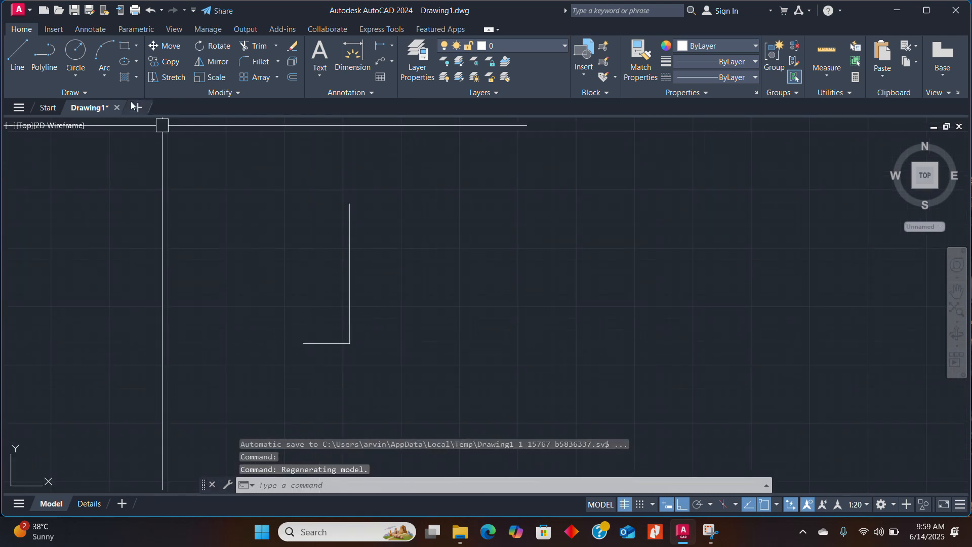
click(353, 53)
click(303, 343)
click(349, 342)
scroll(340, 349, up, 3)
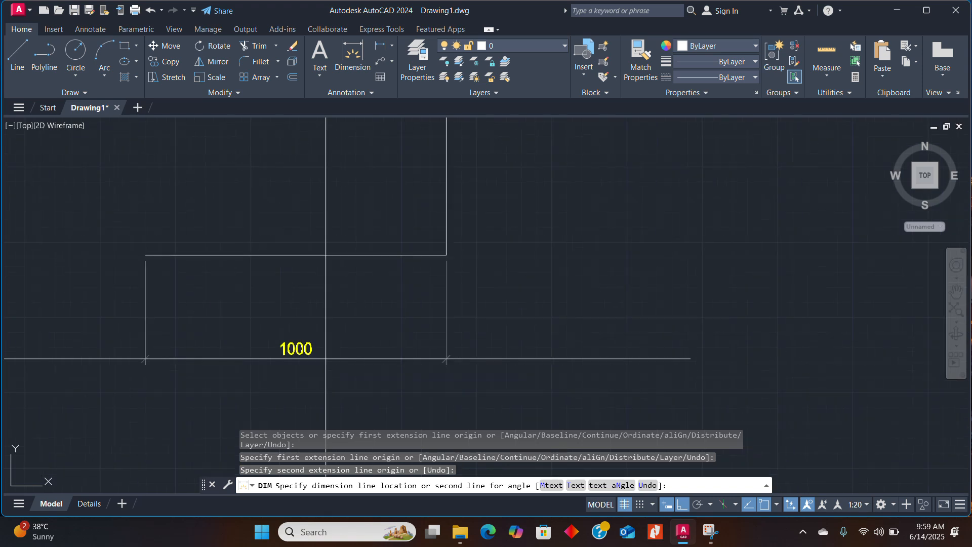
scroll(324, 355, down, 3)
click(321, 364)
key(Return)
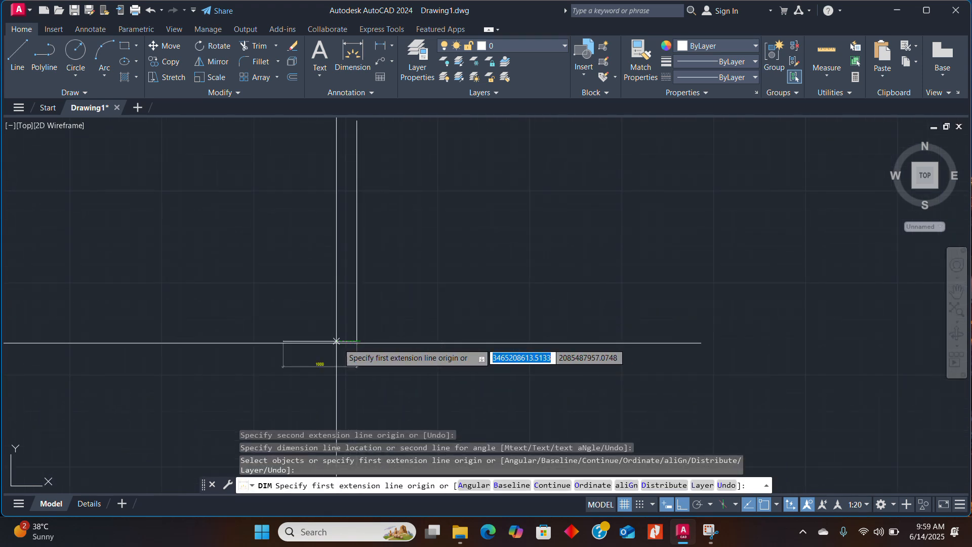
Dimension the L-shaped polyline's vertical segment, placing the dimension line just to its right
click(357, 340)
scroll(357, 341, down, 2)
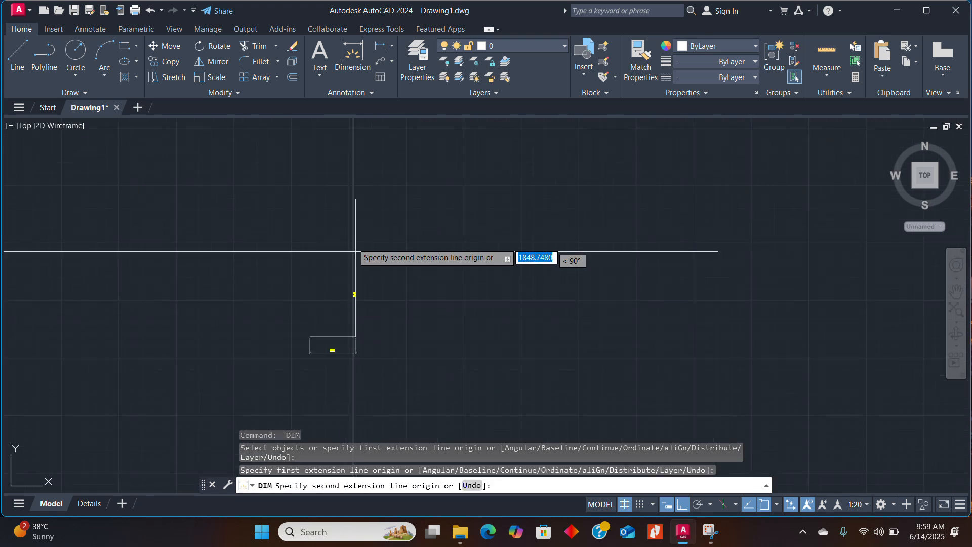
click(354, 194)
click(358, 230)
scroll(358, 229, up, 5)
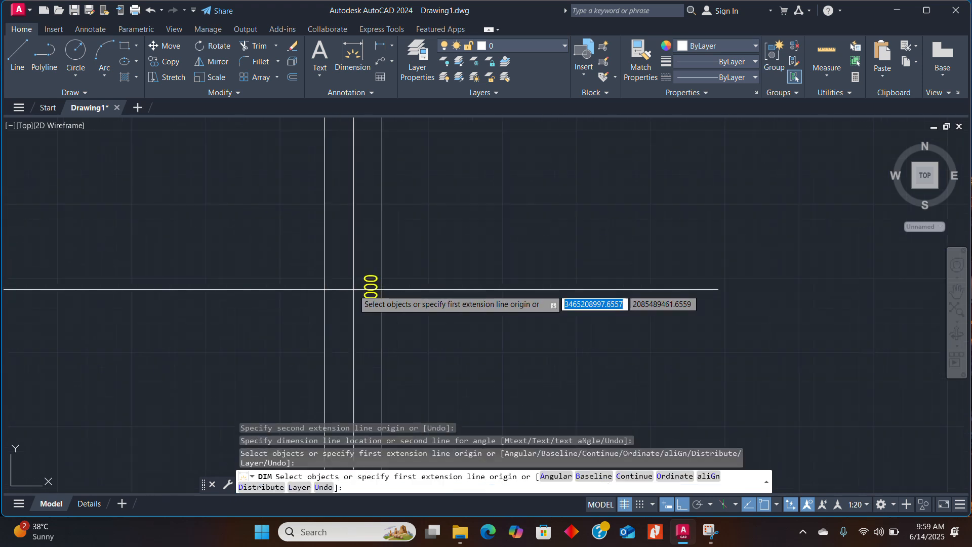
key(Return)
scroll(413, 293, down, 3)
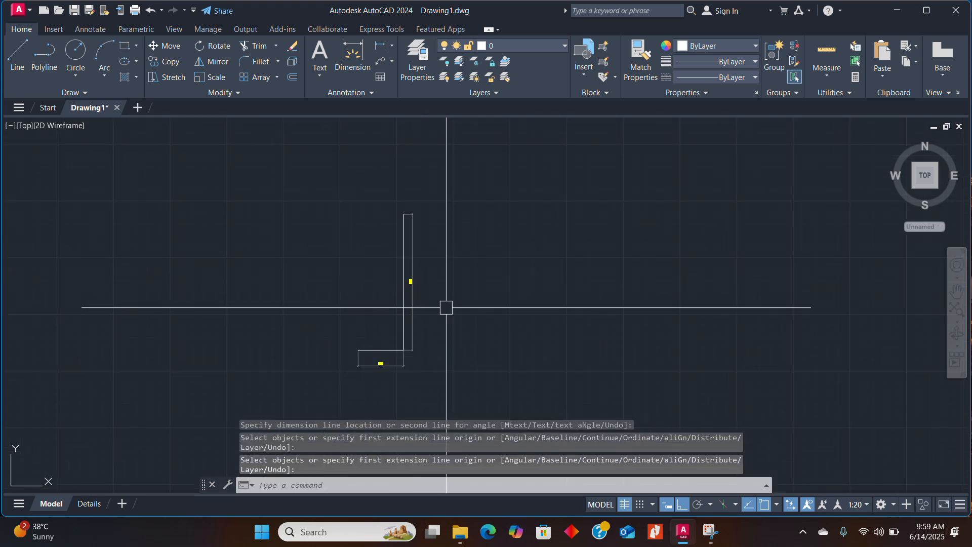
Start a second polyline to the right of the dimensioned L-shape with a 2000-unit horizontal segment to the right
scroll(404, 320, up, 4)
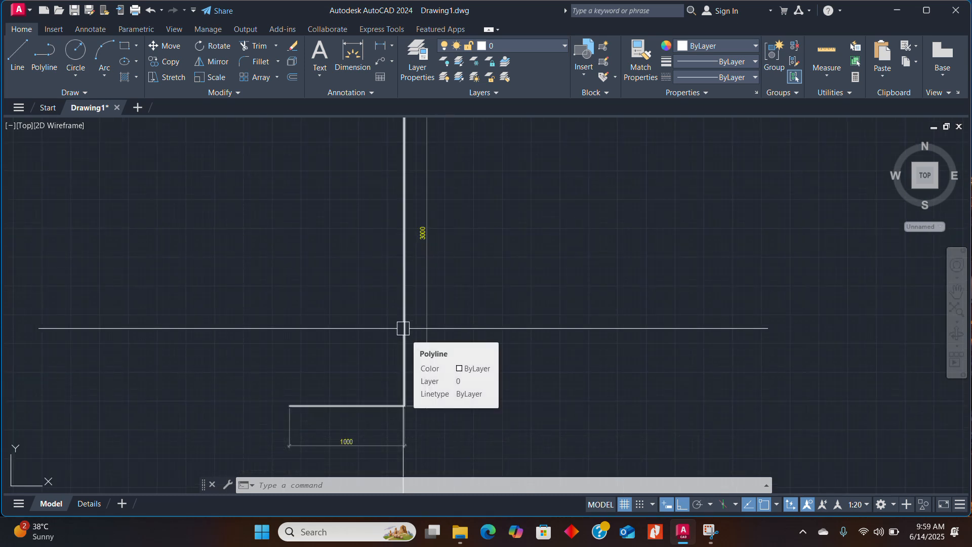
scroll(384, 362, down, 6)
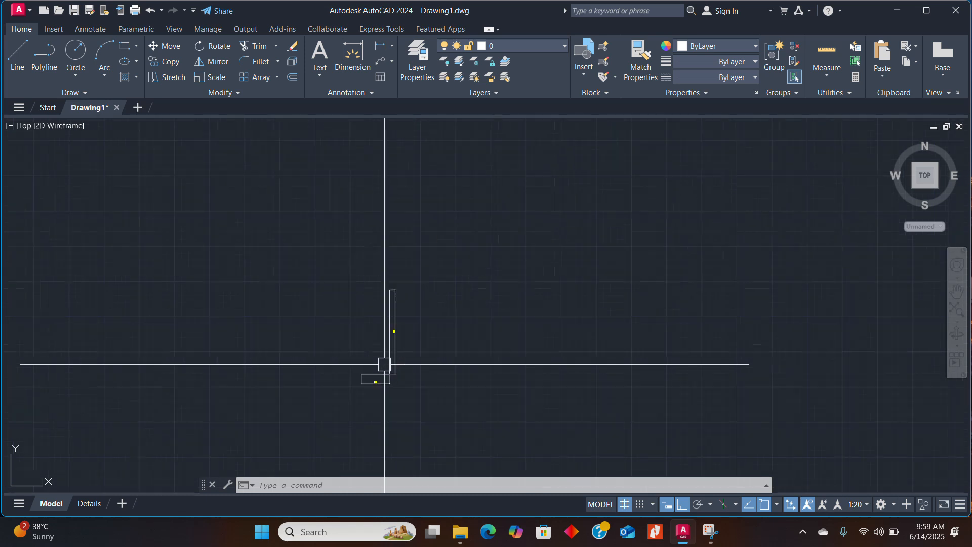
text(PL)
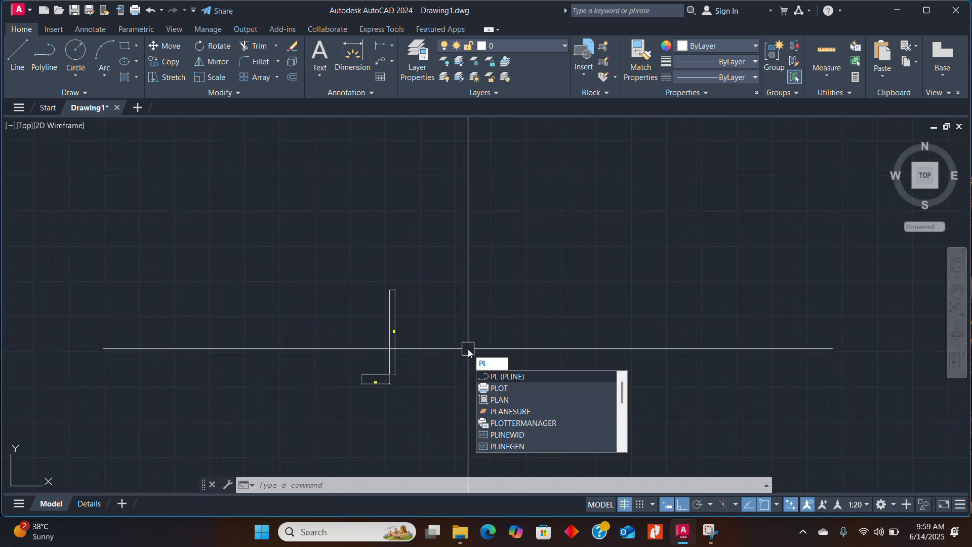
key(Return)
scroll(386, 374, up, 6)
click(367, 377)
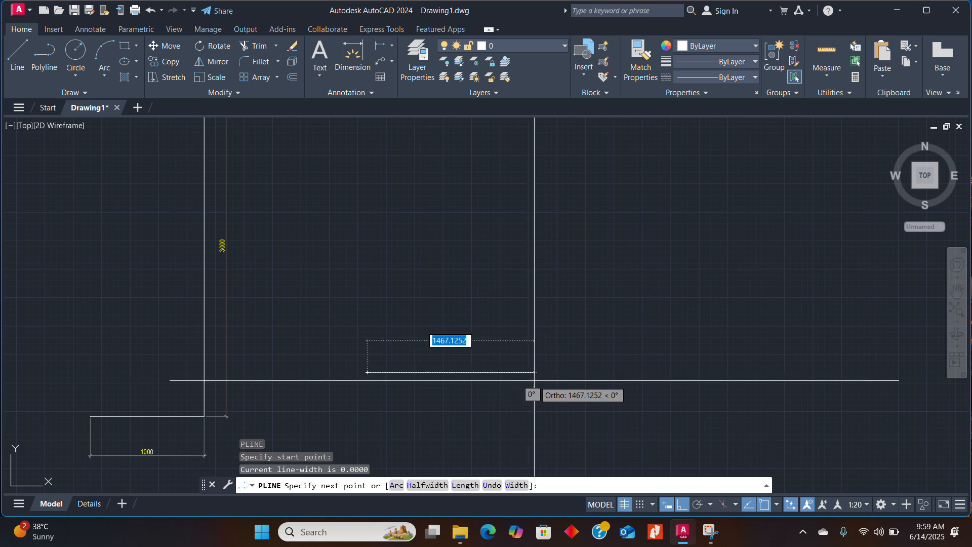
text(2000)
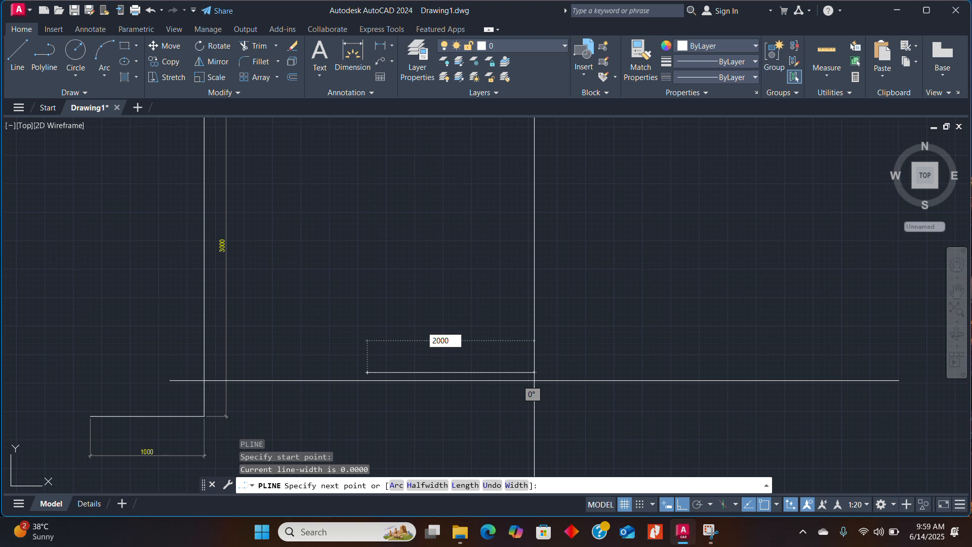
key(Return)
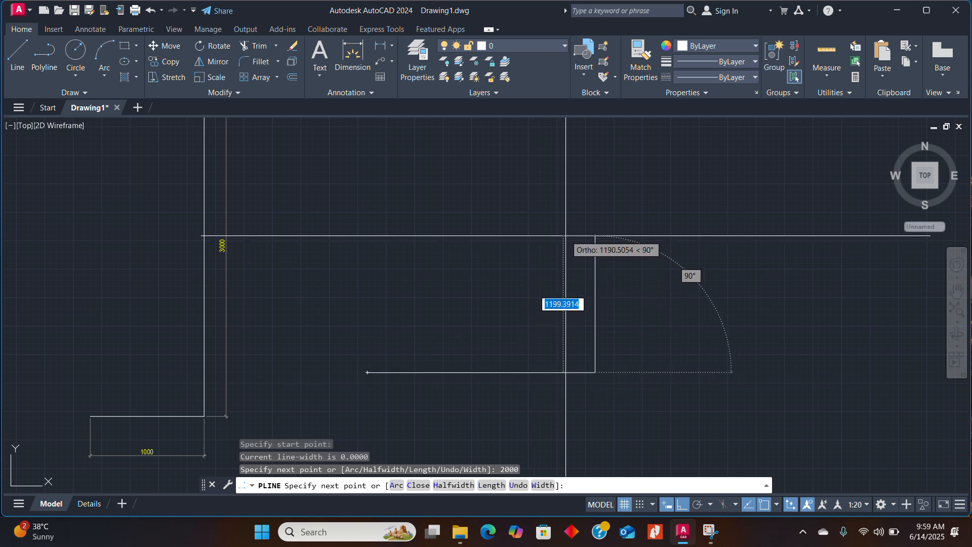
Continue the polyline 1000 units upwards and 2000 units to the right, then end it as an open step shape
text(1)
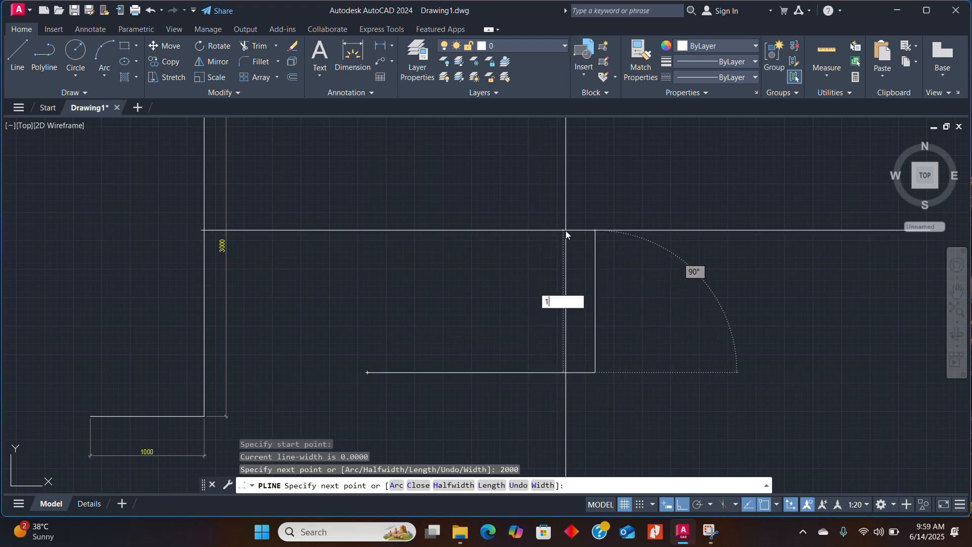
text(000)
key(Return)
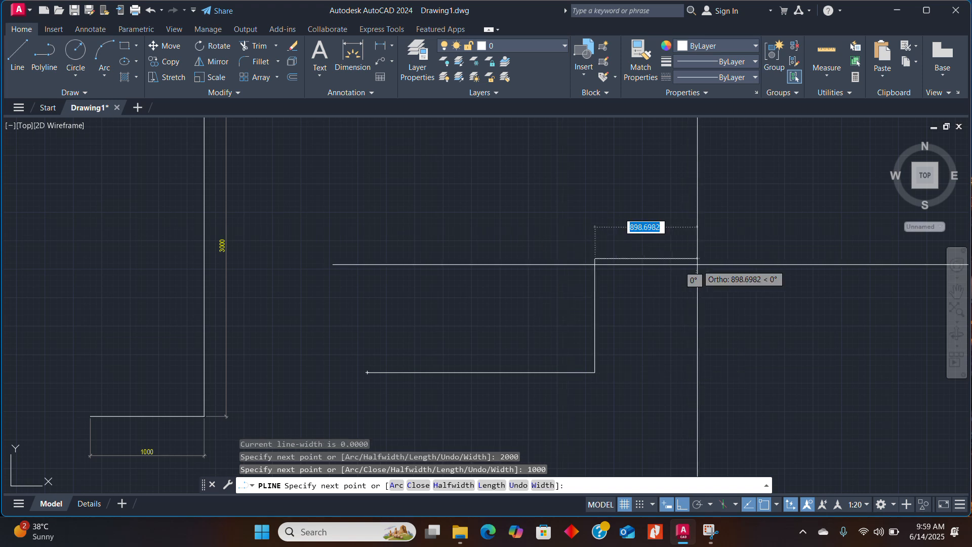
text(2000)
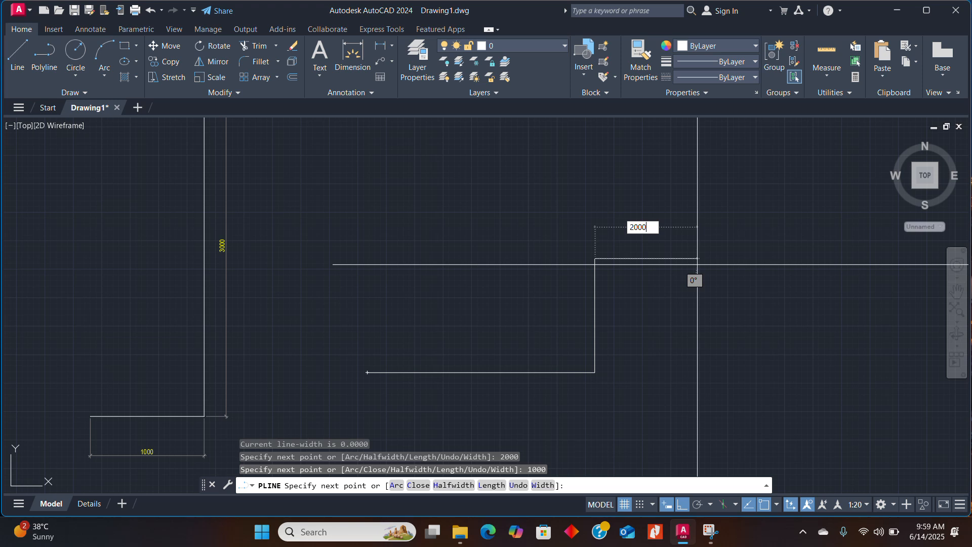
key(Return)
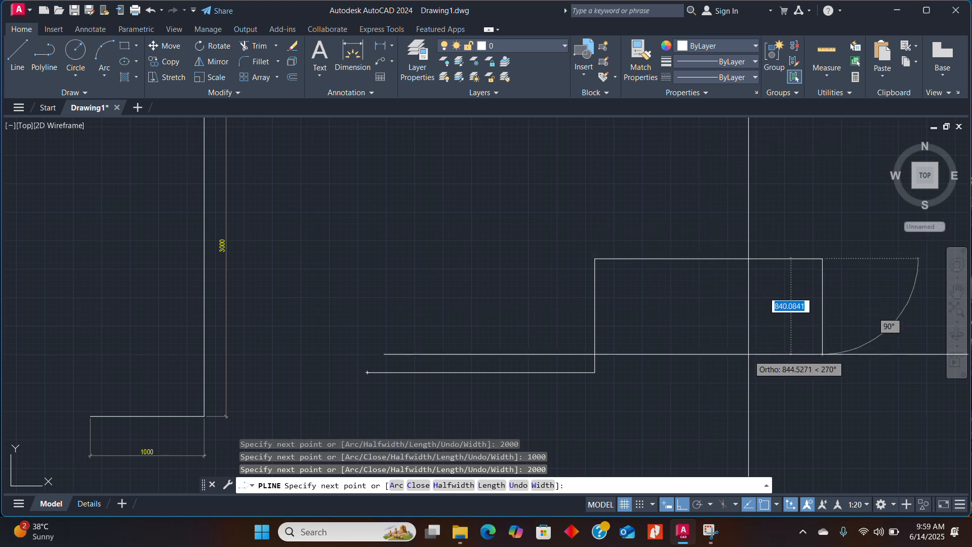
key(Escape)
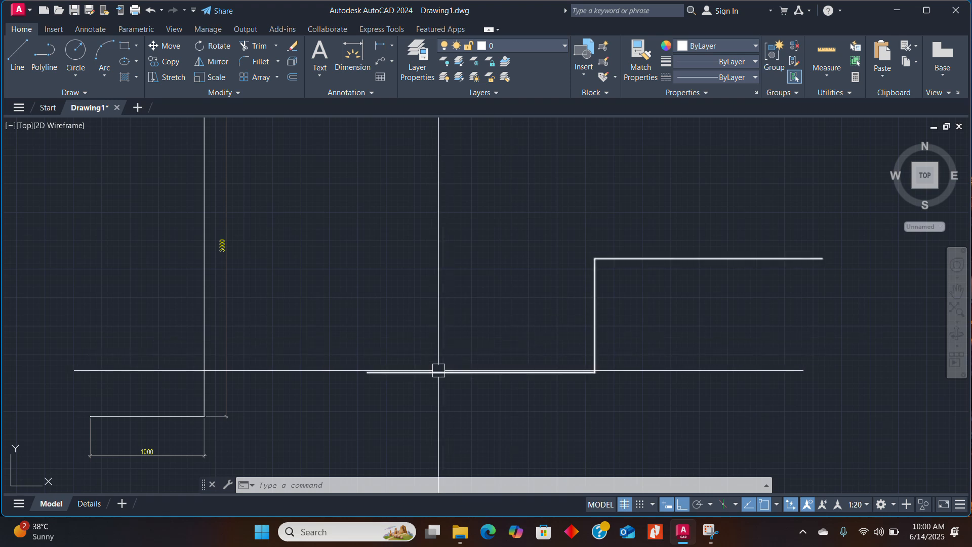
Select the stepped polyline to check whether its segments form one object, then clear the selection
click(439, 370)
scroll(430, 374, down, 3)
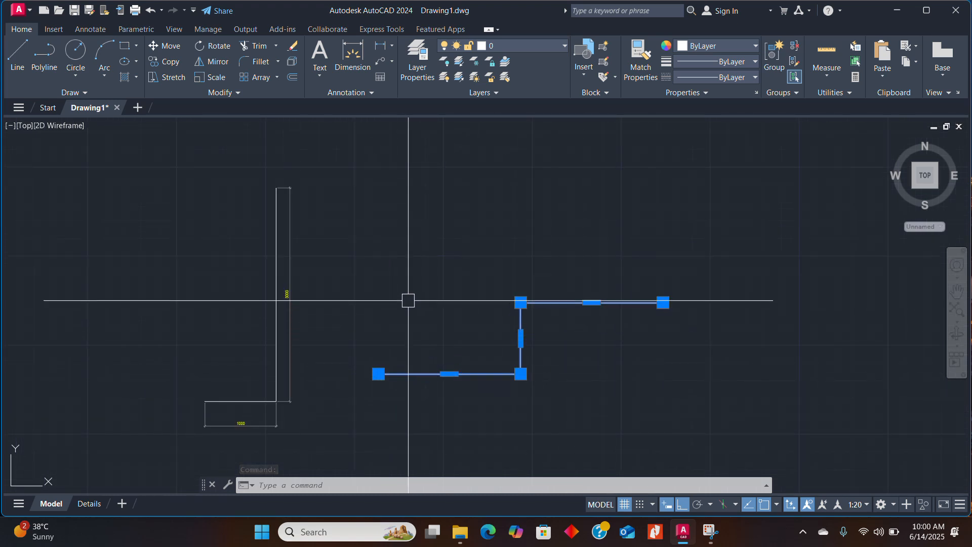
key(Escape)
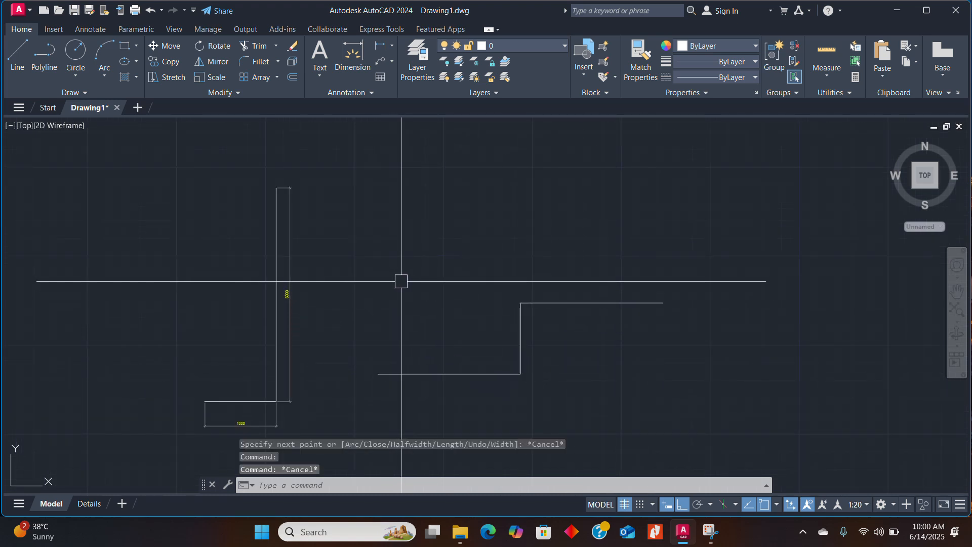
Draw a similar step shape above the stepped polyline with the Line command, going right, up and right
click(15, 53)
click(408, 269)
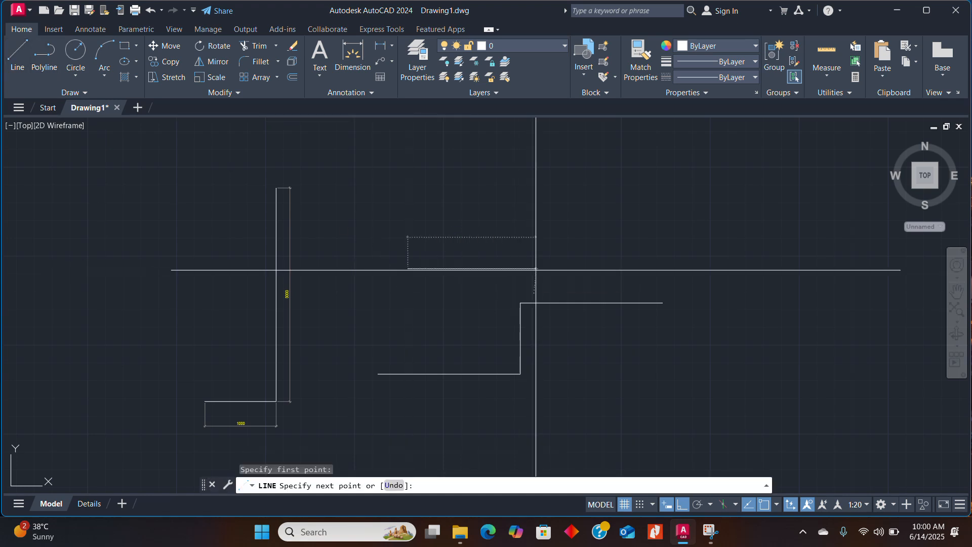
click(536, 269)
click(536, 180)
click(666, 180)
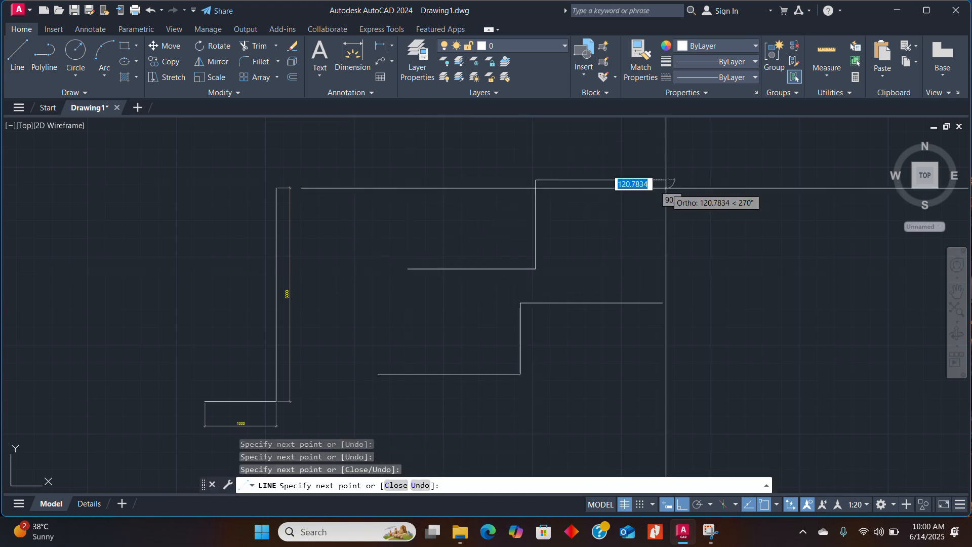
key(Escape)
Select the three line segments of the upper step shape one by one to compare them with the polyline, then deselect them
click(582, 180)
click(536, 211)
click(508, 267)
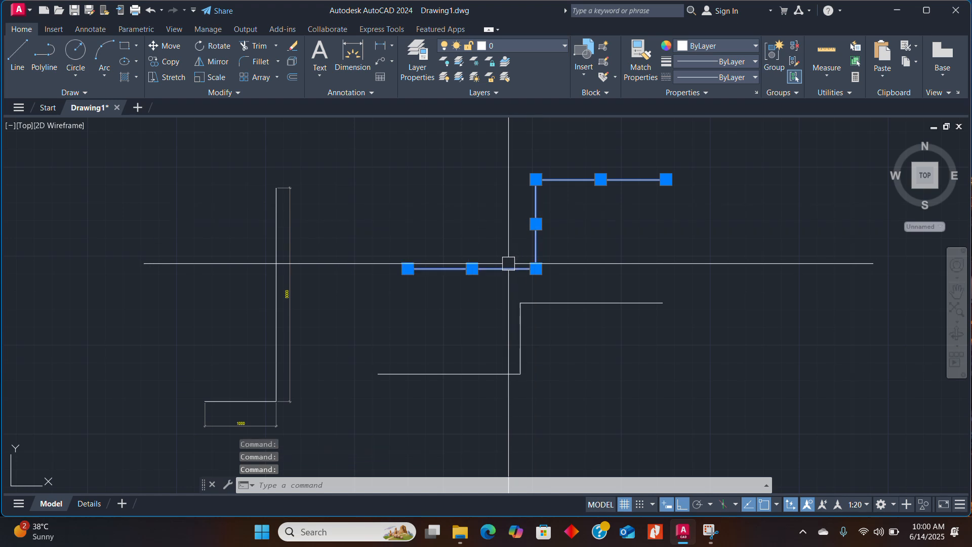
key(Escape)
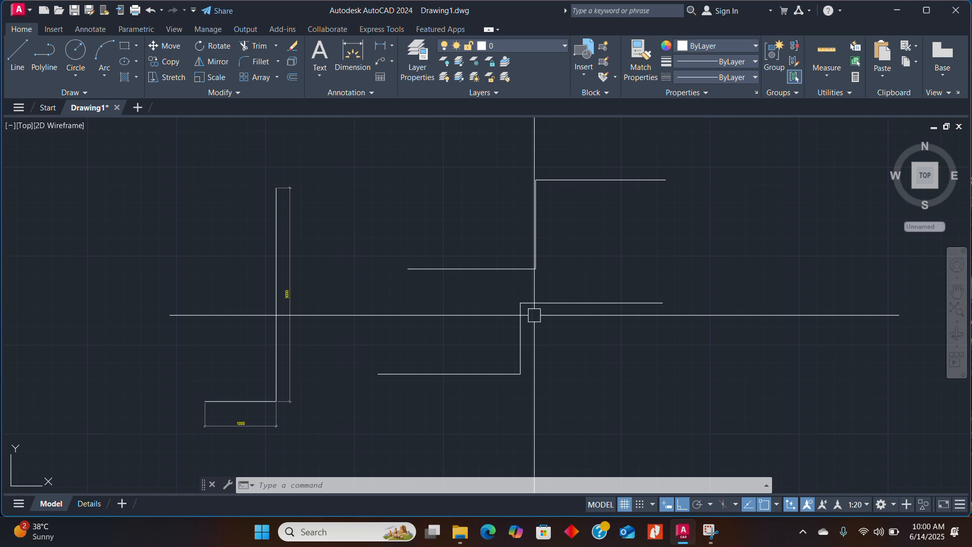
Join the three line segments of the upper step shape into one polyline, select it to check, then deselect it
click(514, 265)
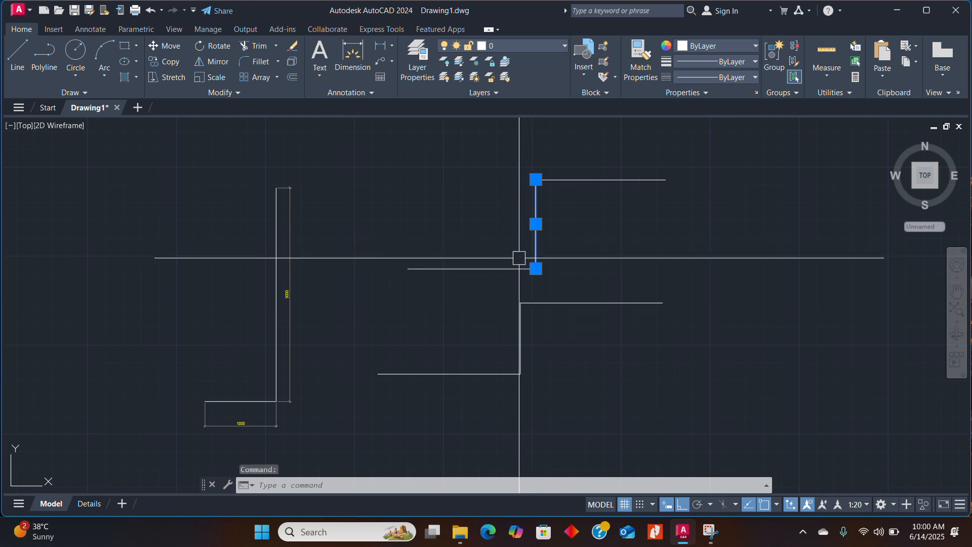
click(605, 179)
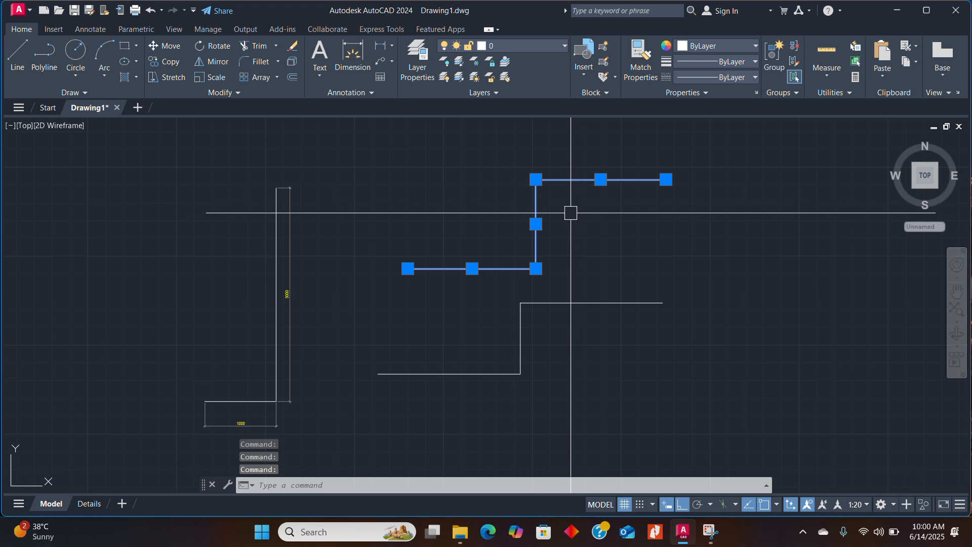
text(j)
key(Return)
click(536, 214)
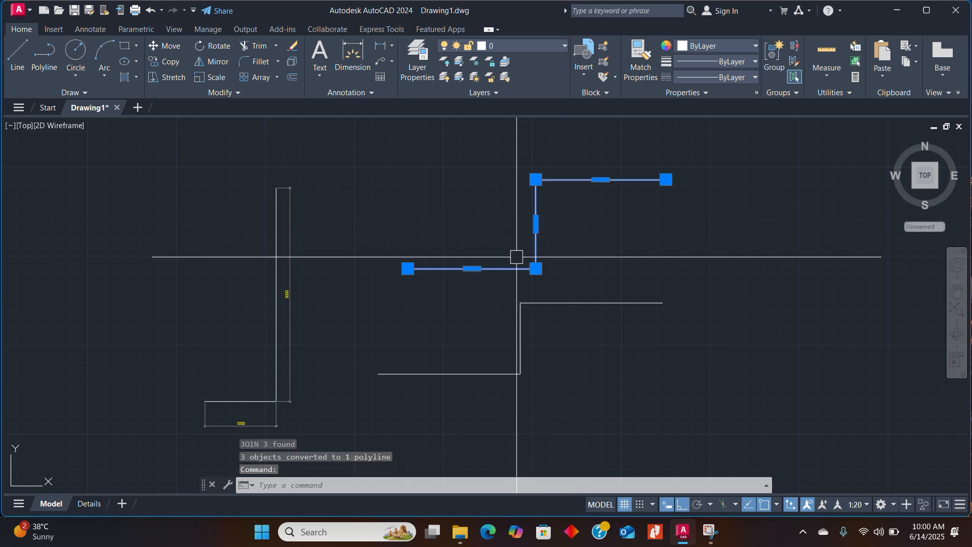
key(Escape)
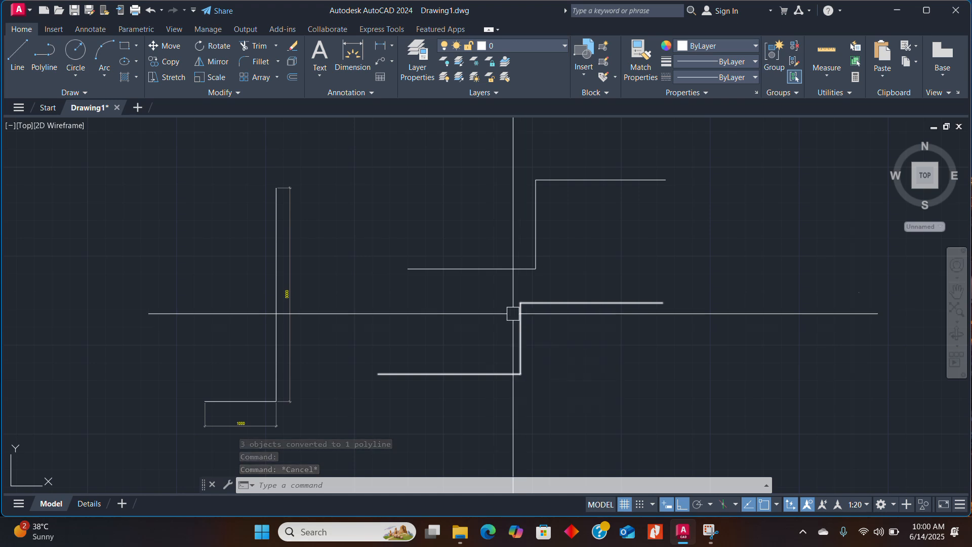
Draw a circle with a radius of 10 in the empty area to the right of the step shapes
click(75, 54)
scroll(166, 208, down, 5)
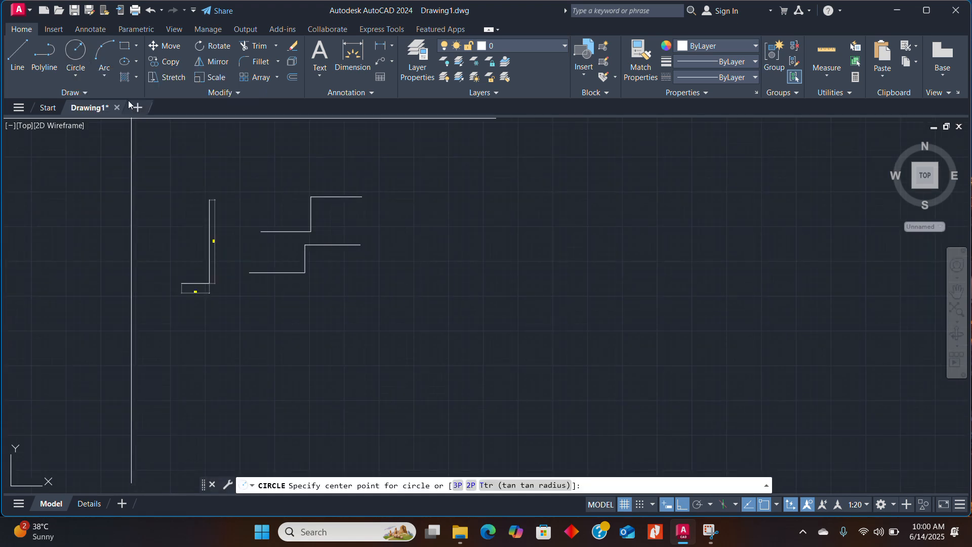
scroll(505, 231, up, 3)
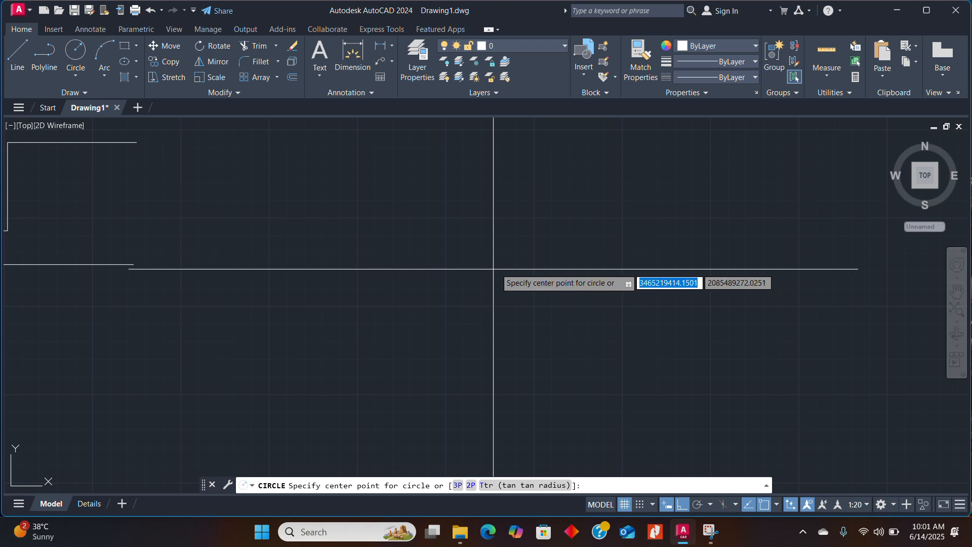
scroll(460, 243, up, 2)
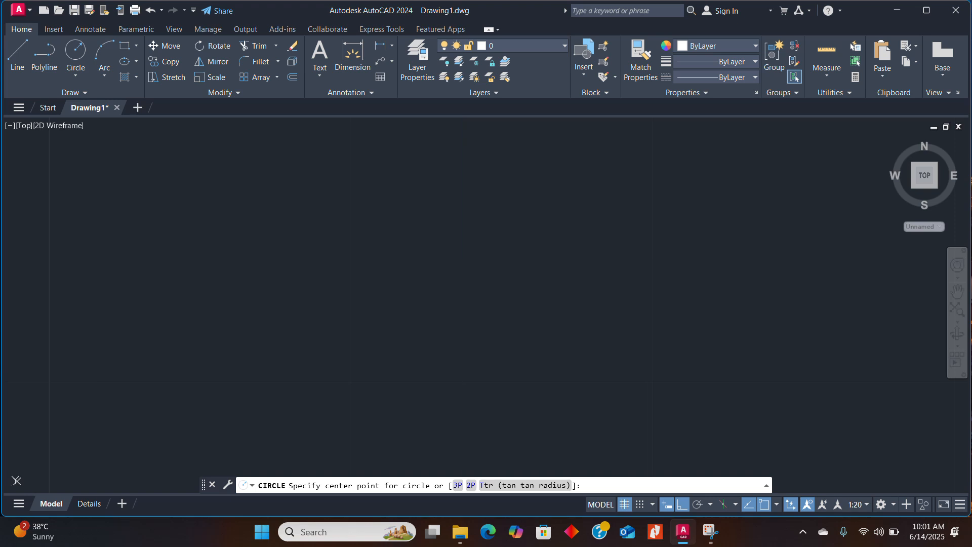
click(464, 261)
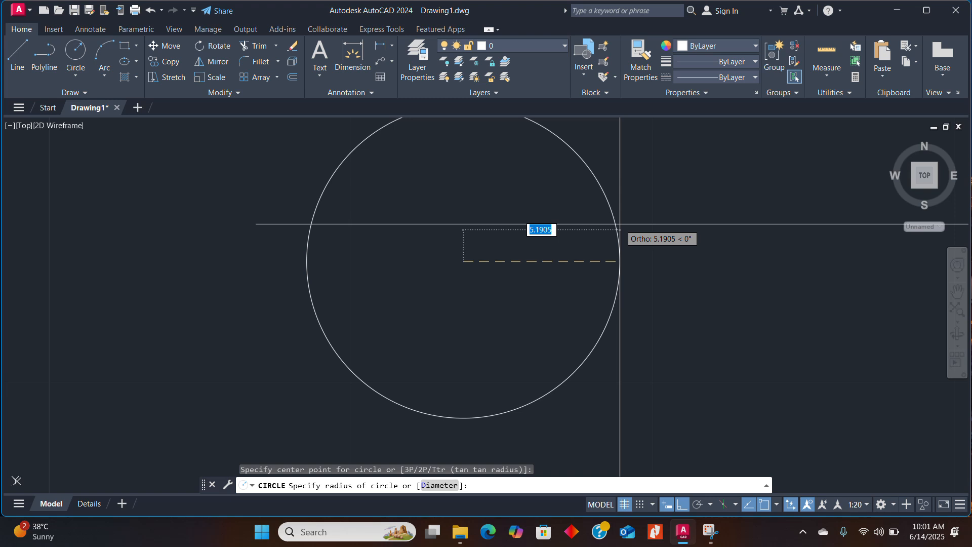
text(10)
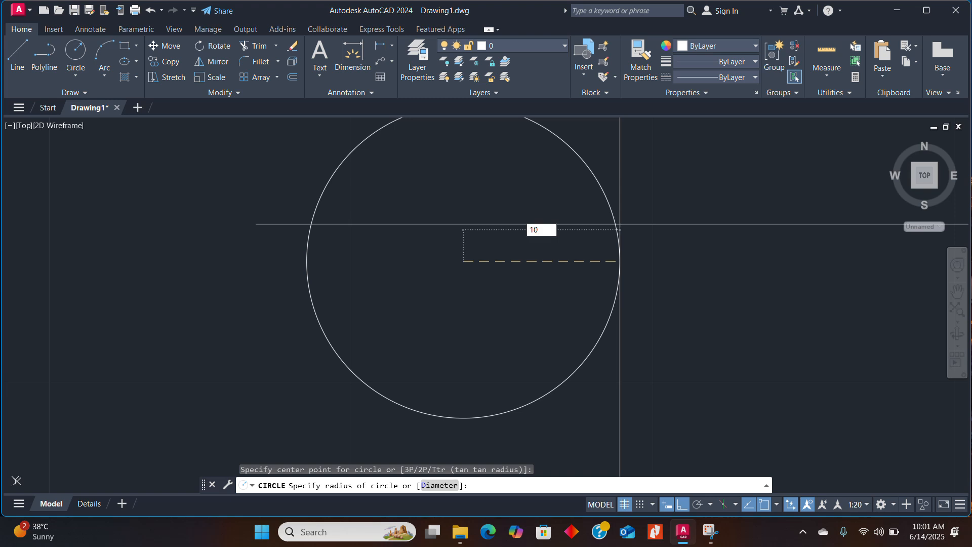
key(Return)
scroll(620, 225, down, 4)
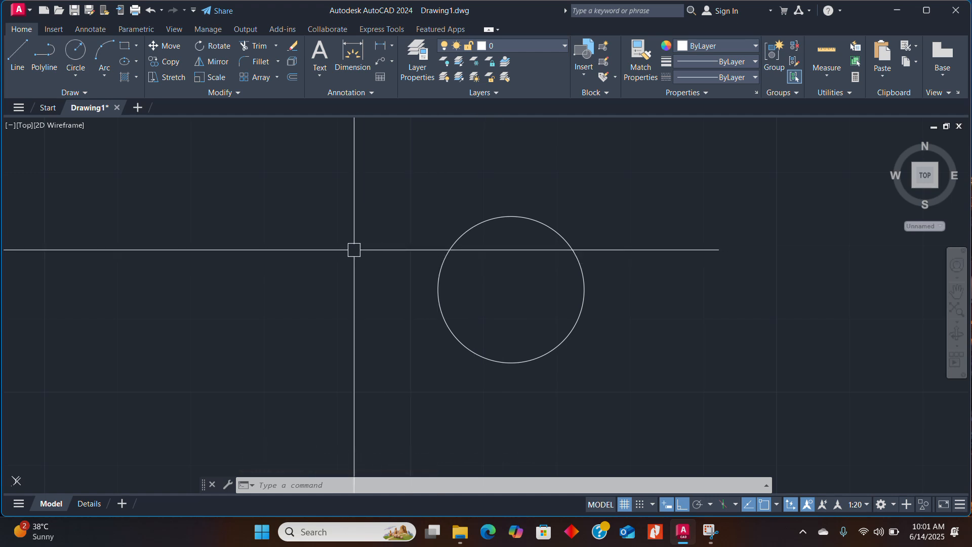
Draw a second circle to the left of the first one, using the Diameter option with a value of 10
text(c)
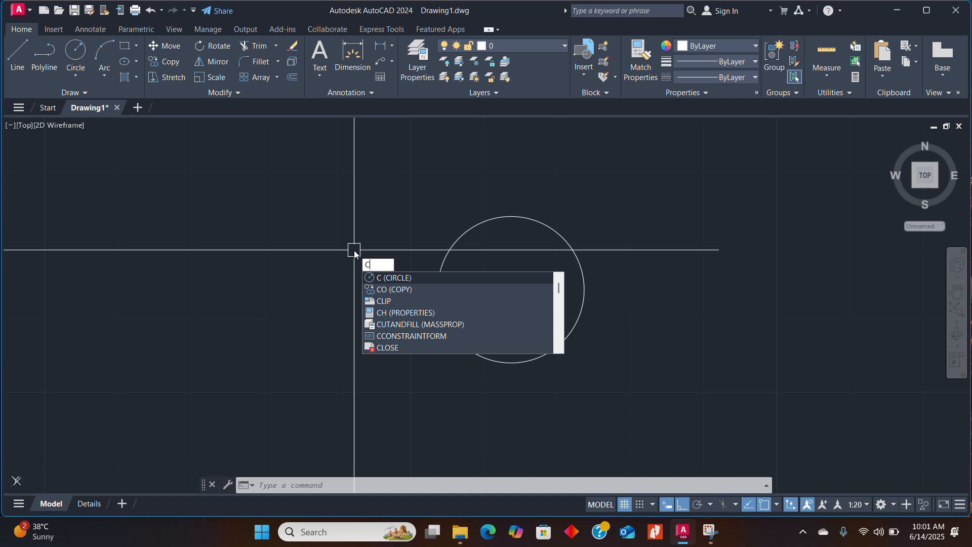
key(Return)
middle_drag(354, 250, 689, 268)
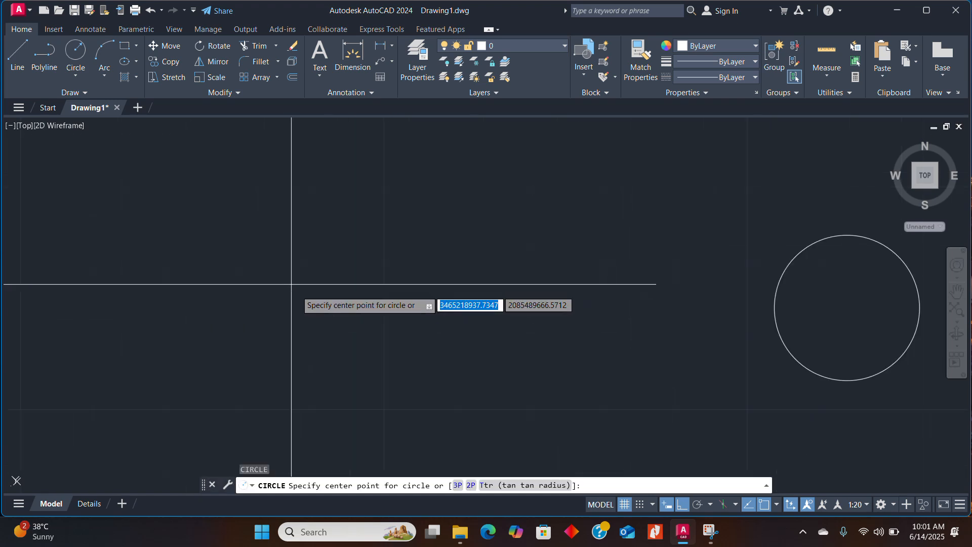
click(343, 296)
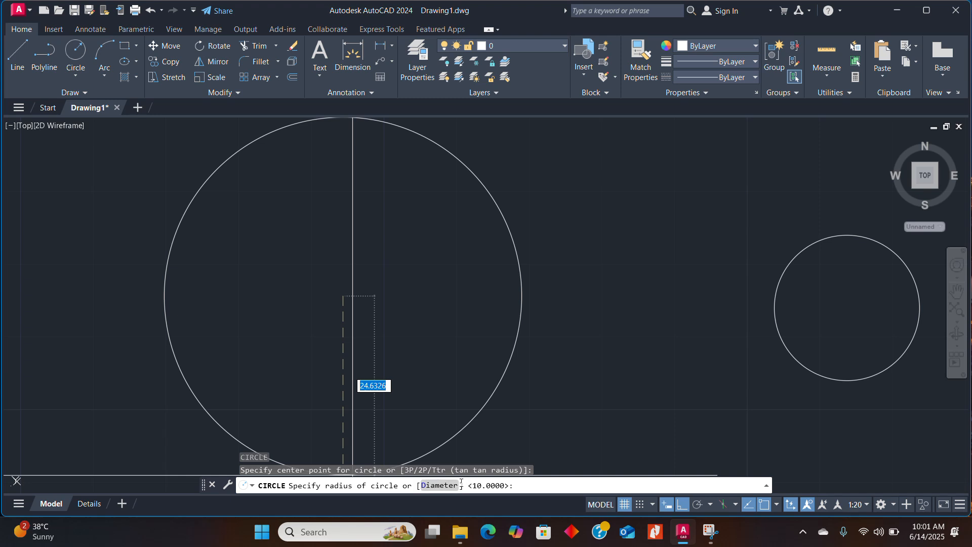
scroll(413, 271, up, 6)
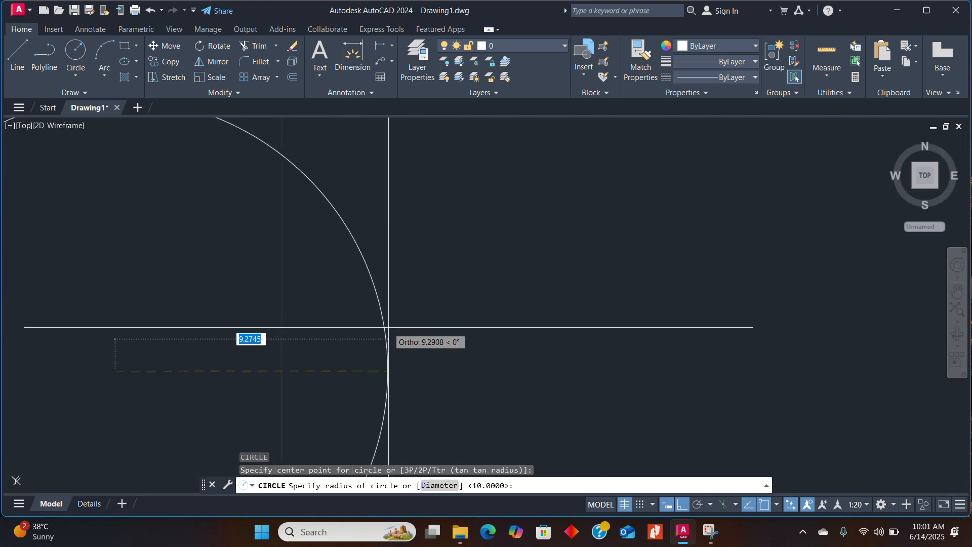
scroll(509, 323, down, 3)
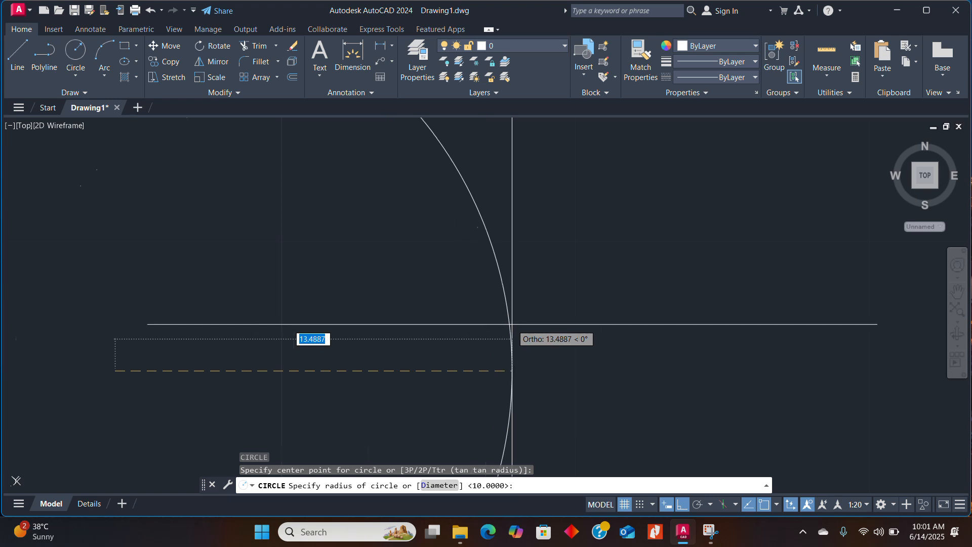
scroll(511, 324, down, 4)
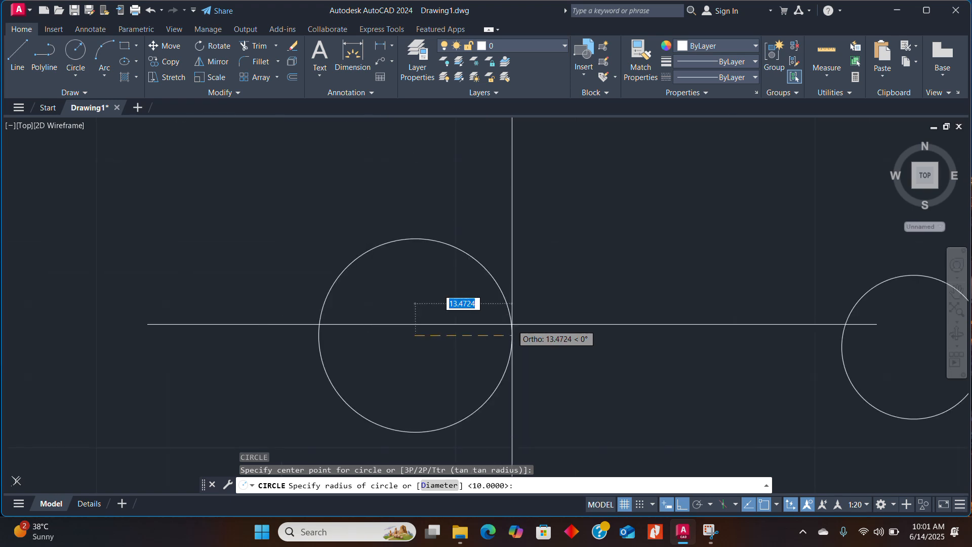
click(429, 486)
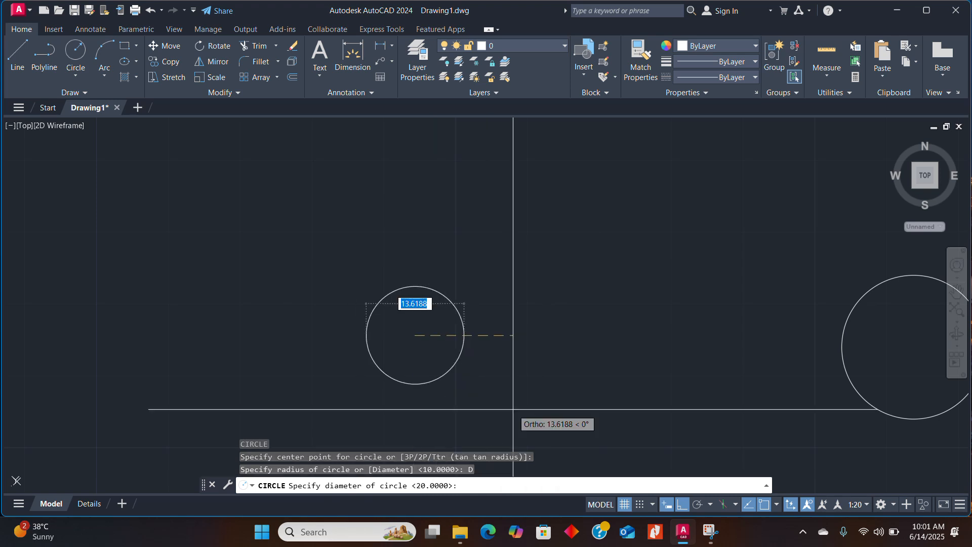
text(10)
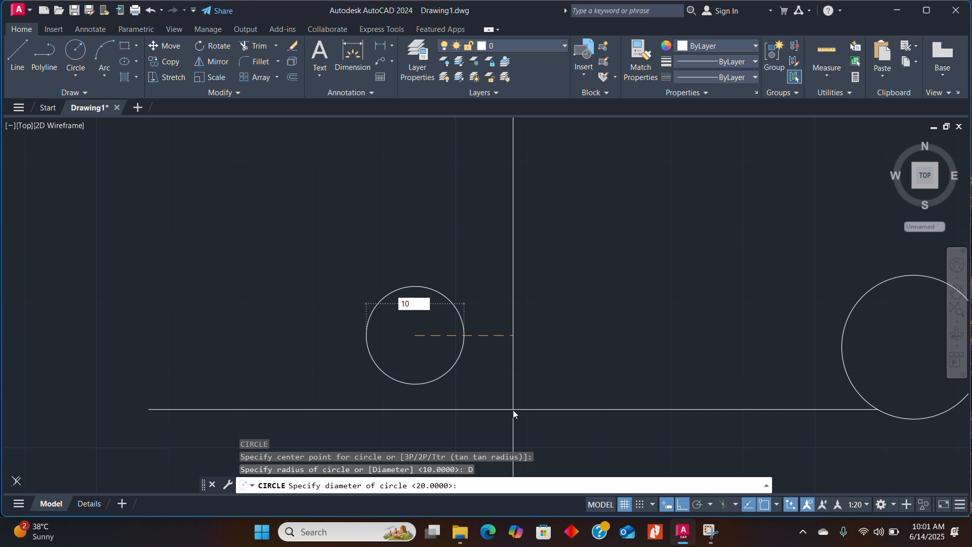
key(Return)
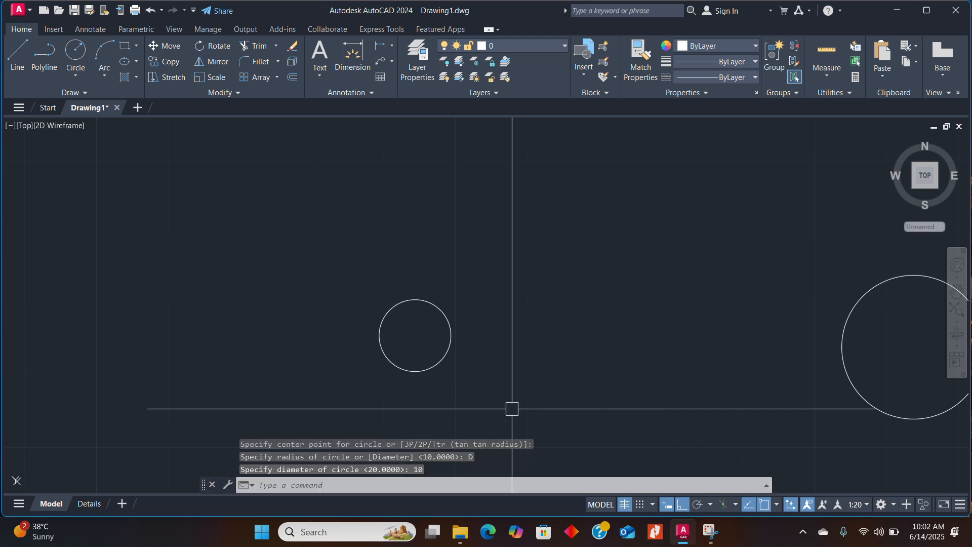
Select the larger and the smaller circle to compare radius and diameter sizing, then clear the selection
scroll(512, 409, down, 2)
scroll(716, 358, up, 2)
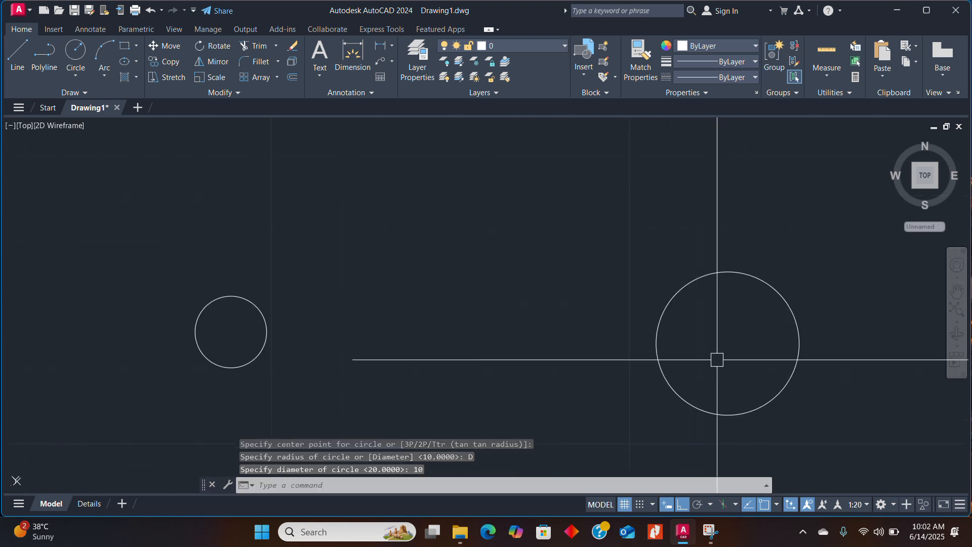
click(730, 273)
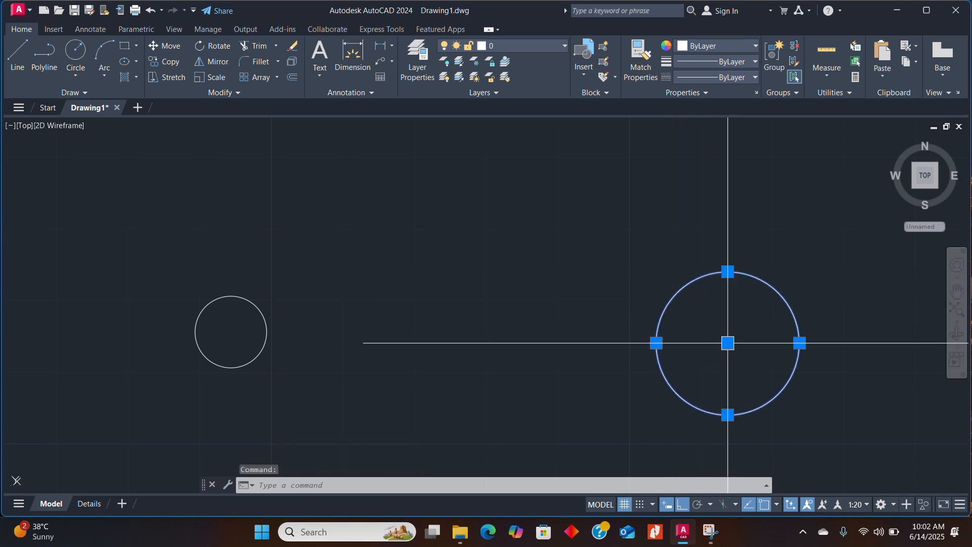
scroll(740, 355, up, 4)
scroll(676, 329, down, 2)
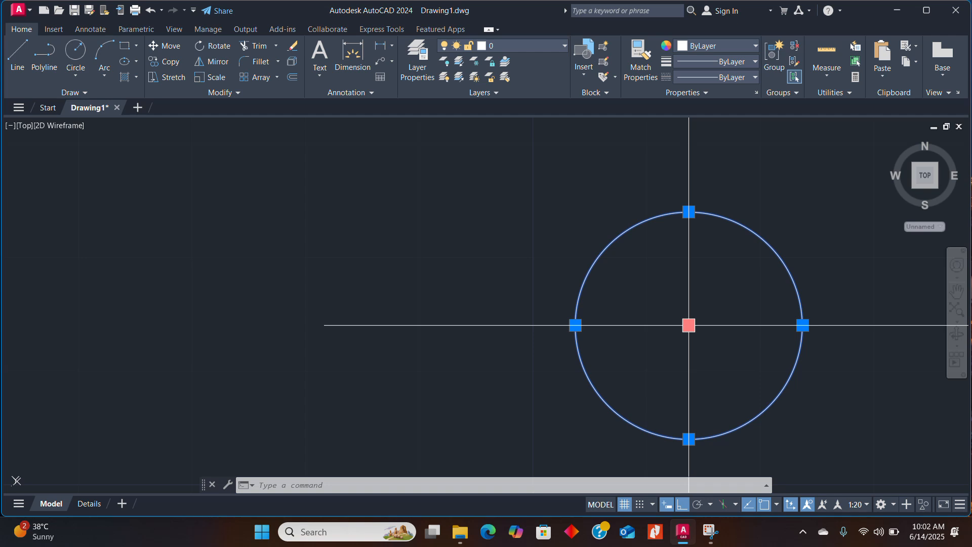
scroll(762, 325, down, 3)
scroll(560, 317, up, 5)
click(575, 296)
scroll(486, 335, up, 3)
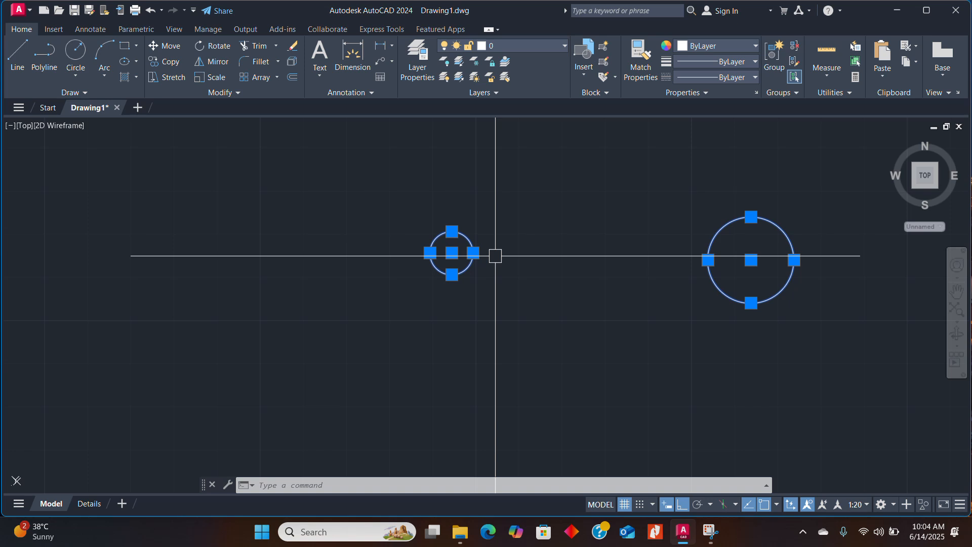
key(Escape)
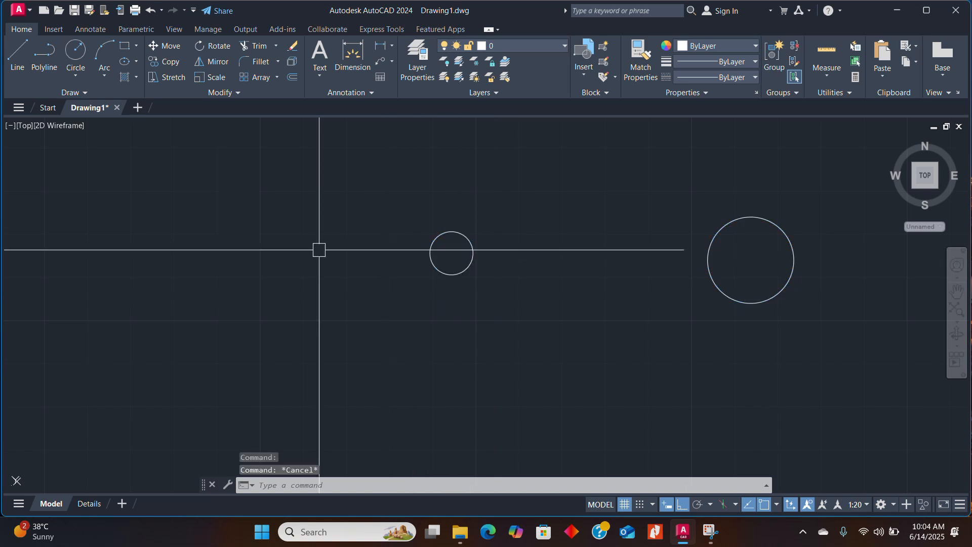
Draw a third circle to the left of the small circle, using the Diameter option with a value of 20
text(c)
key(Return)
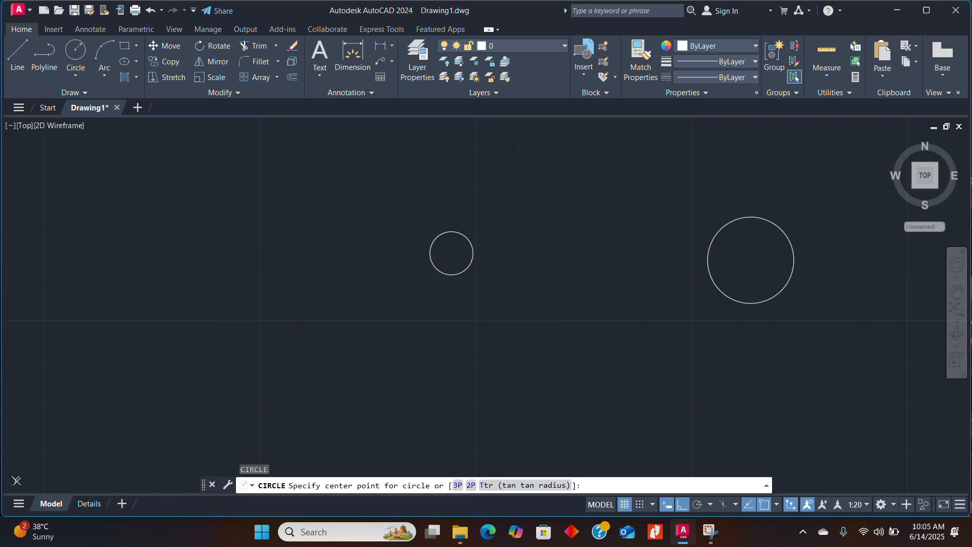
click(268, 255)
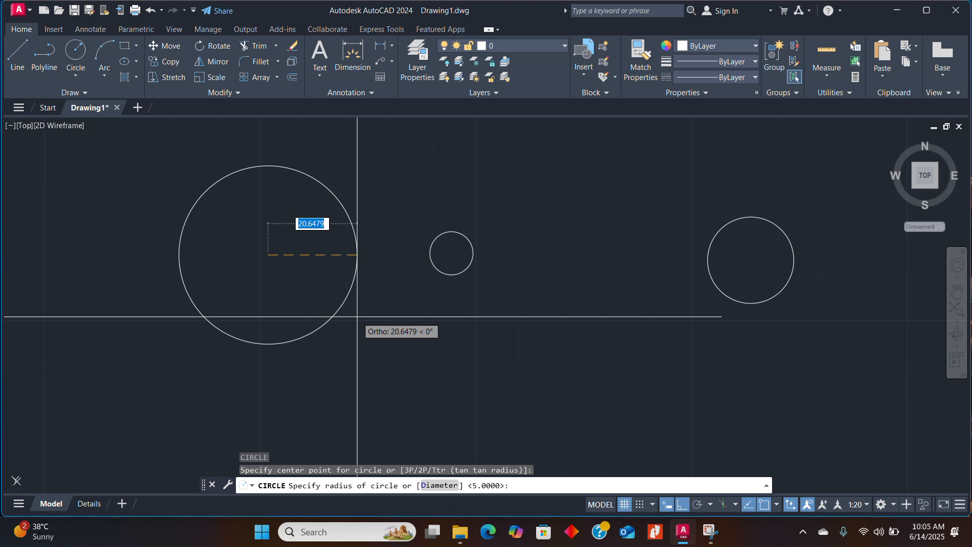
text(d)
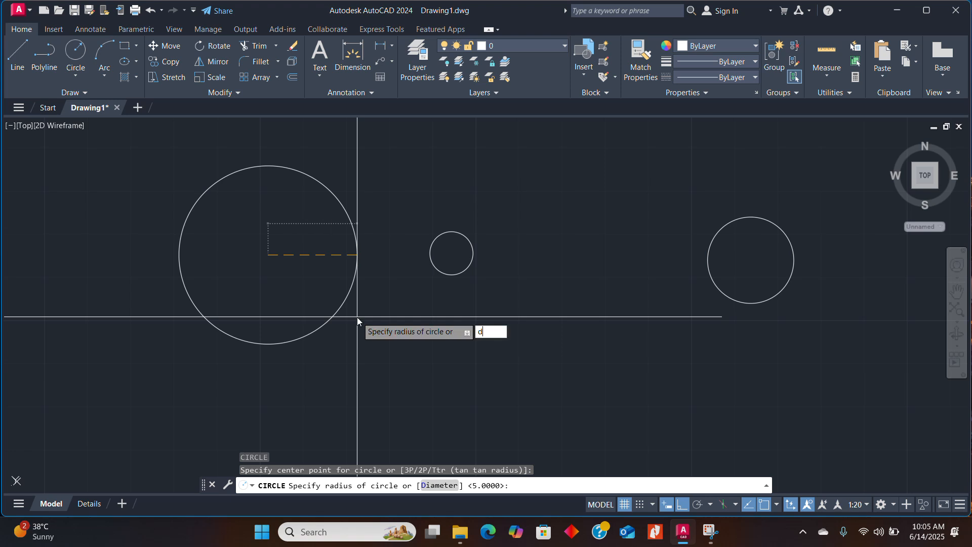
key(Return)
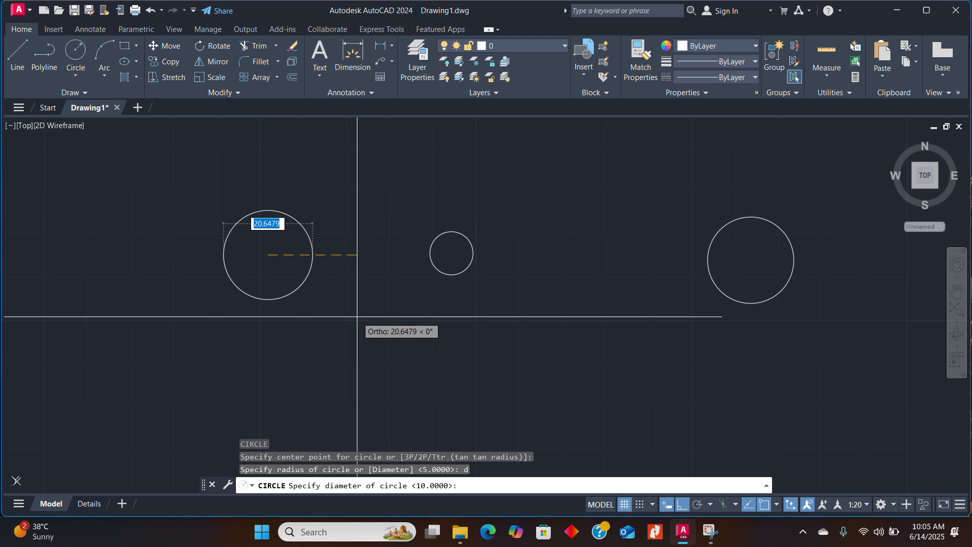
text(20)
key(Return)
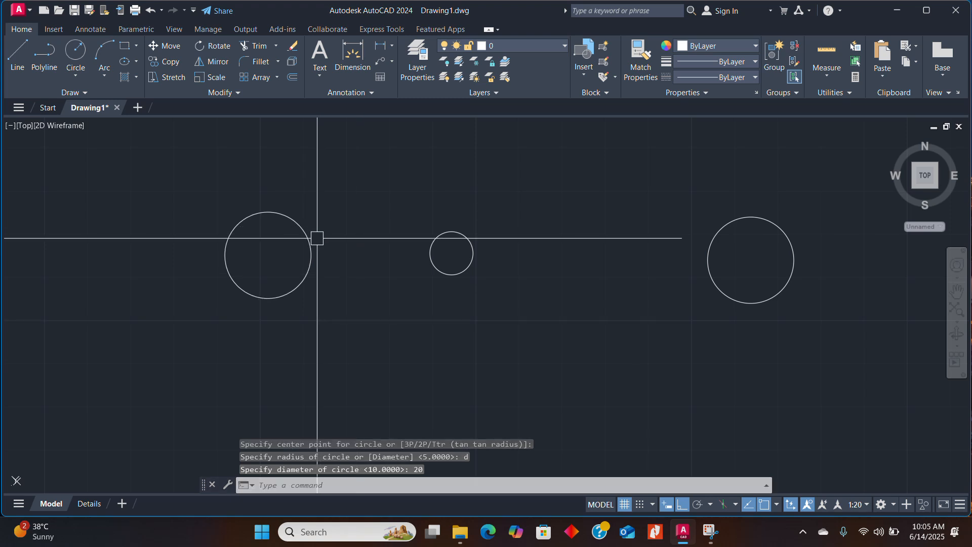
Draw a nearly closed arc above the small circle by start point, Center option and end point, with Ortho turned off
scroll(428, 334, down, 2)
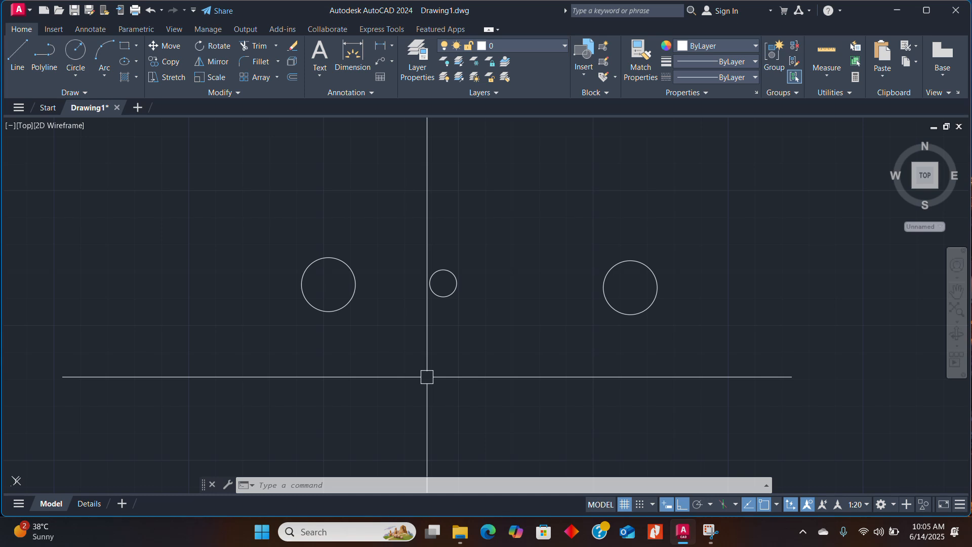
click(102, 57)
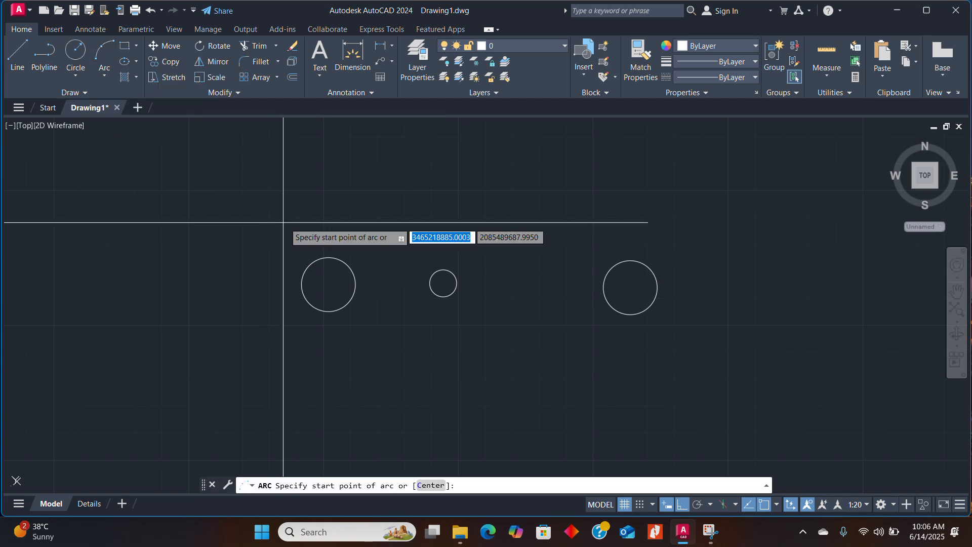
scroll(371, 261, up, 6)
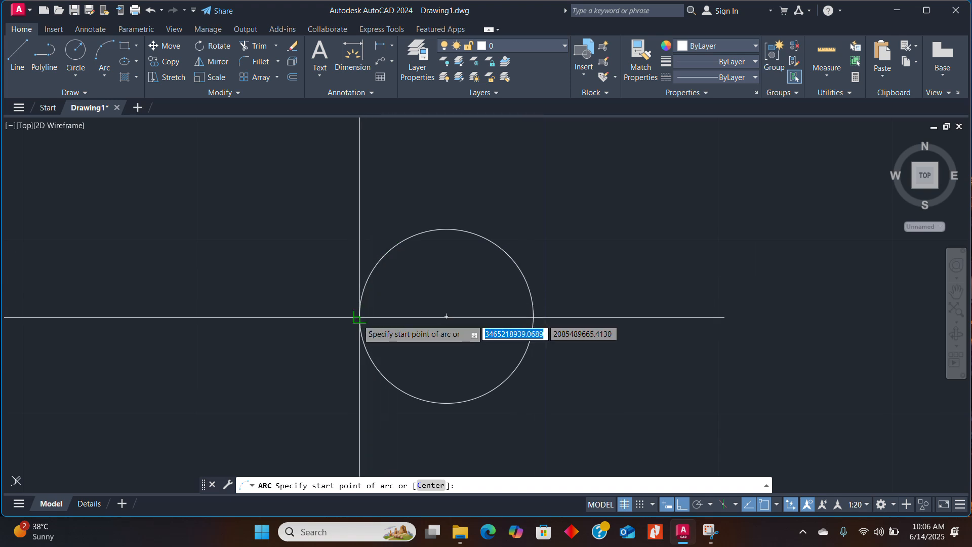
scroll(377, 337, down, 5)
scroll(412, 271, down, 5)
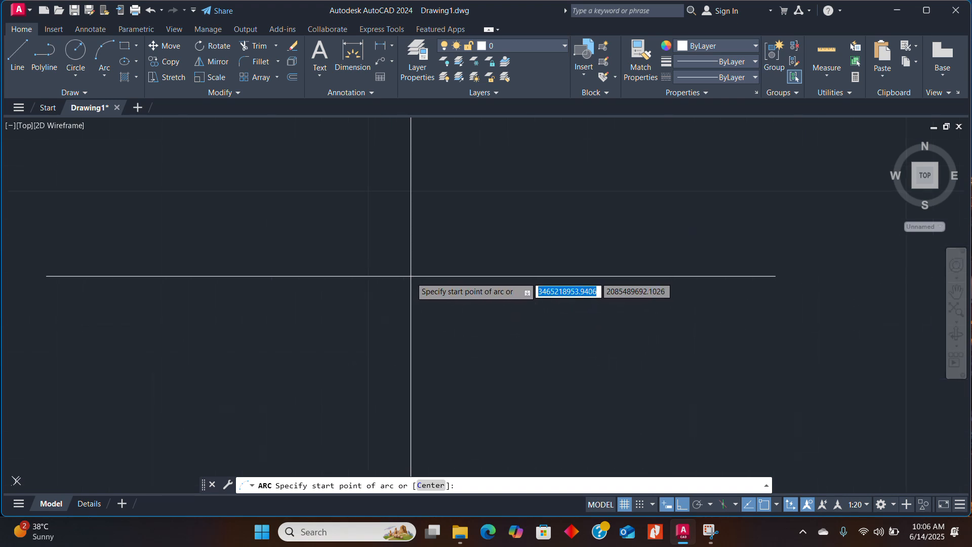
click(416, 317)
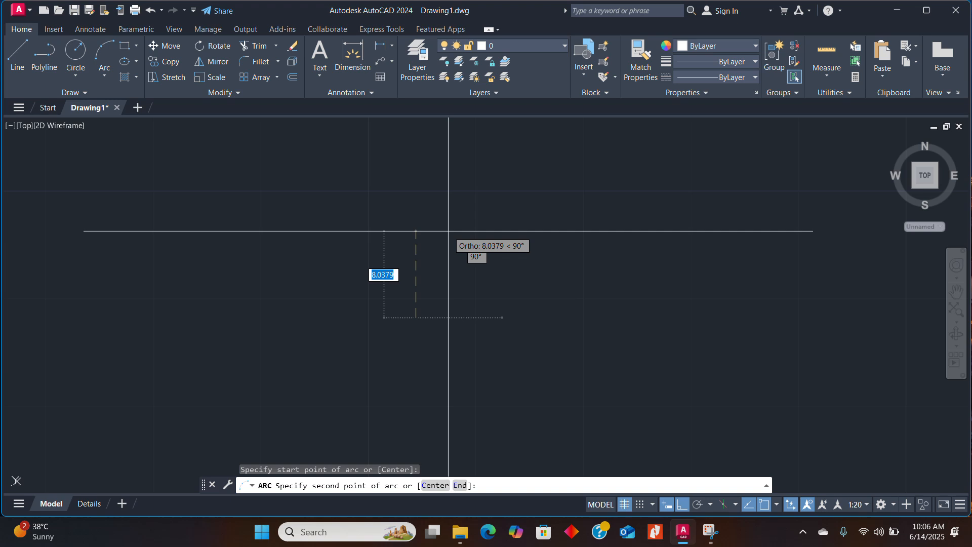
text(c)
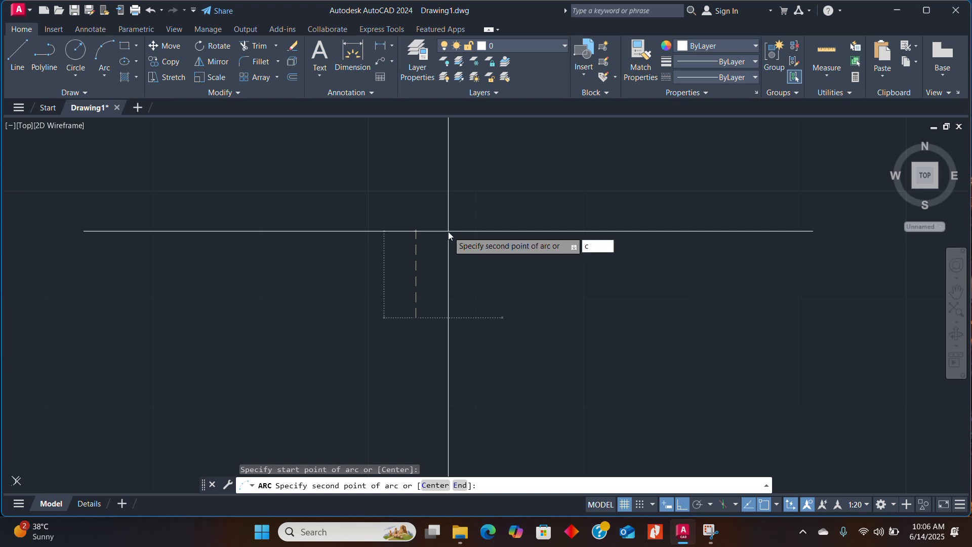
key(Return)
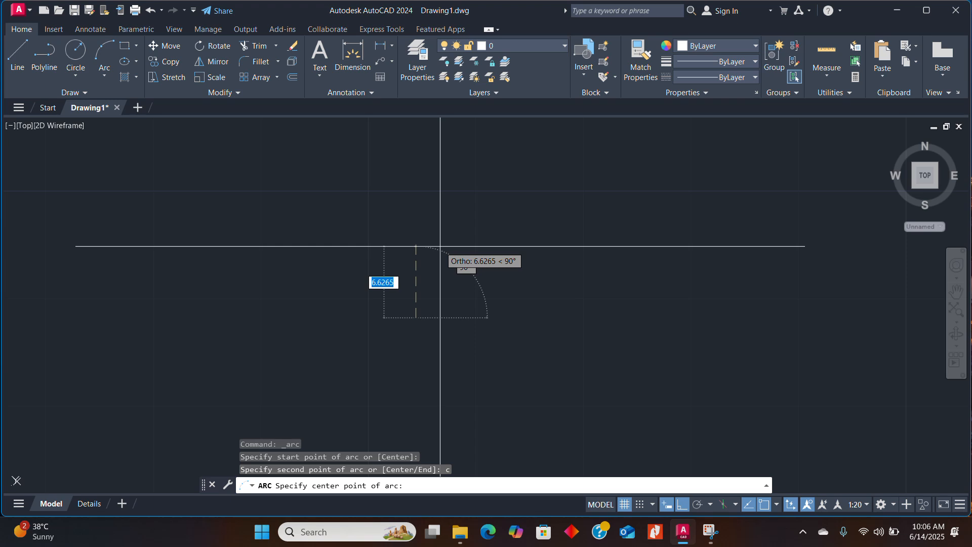
key(F8)
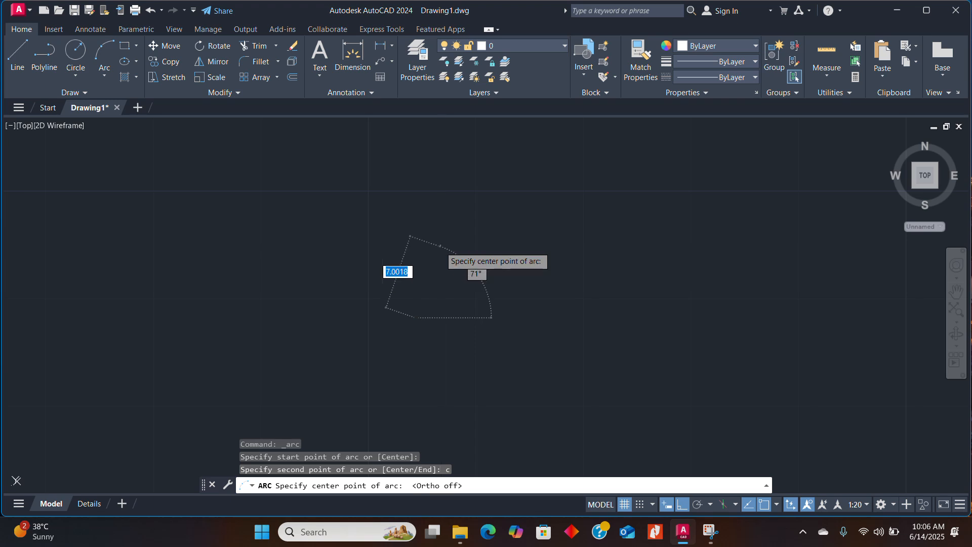
click(461, 277)
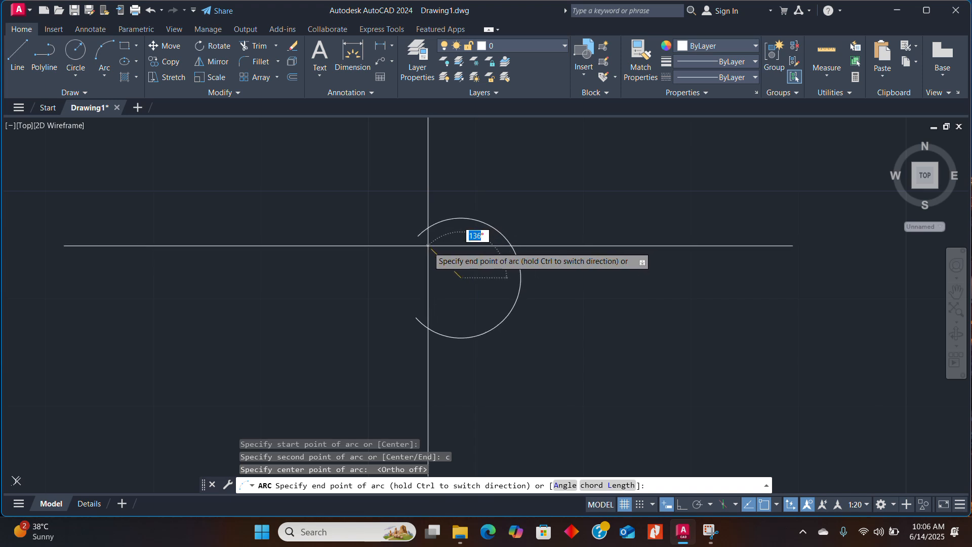
click(402, 274)
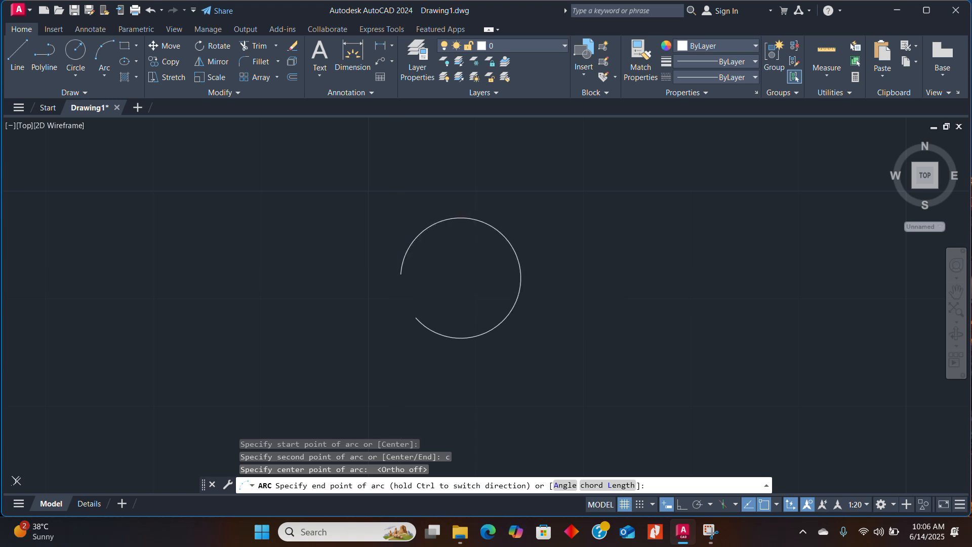
click(438, 219)
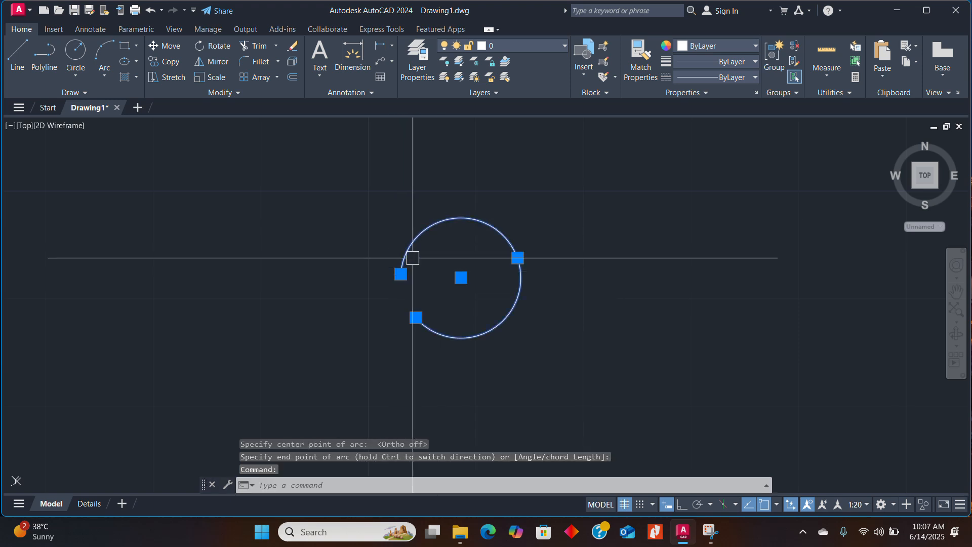
key(Escape)
scroll(381, 259, down, 4)
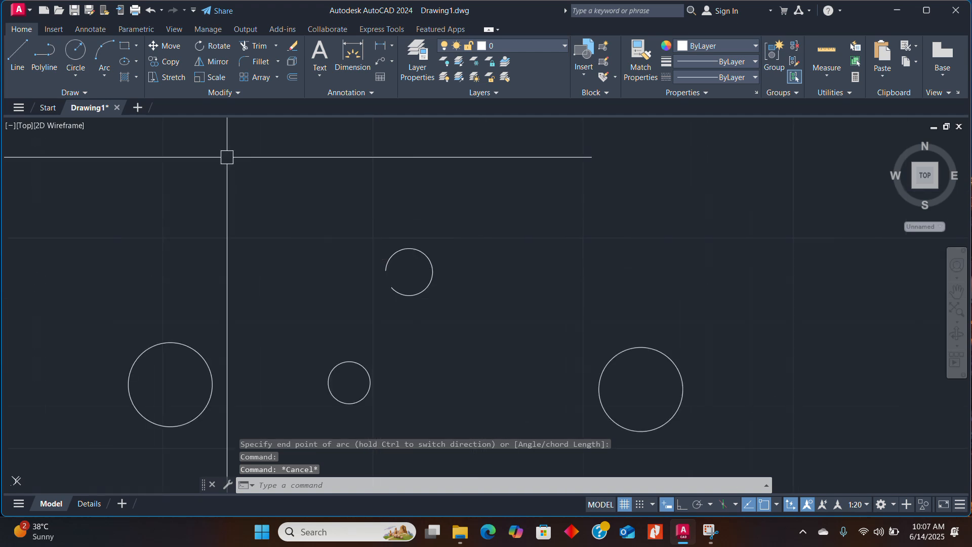
Draw a three-point arc to the upper right of the first arc, with its second point about 4.4 directly right of the start
text(A)
key(Return)
scroll(461, 220, up, 4)
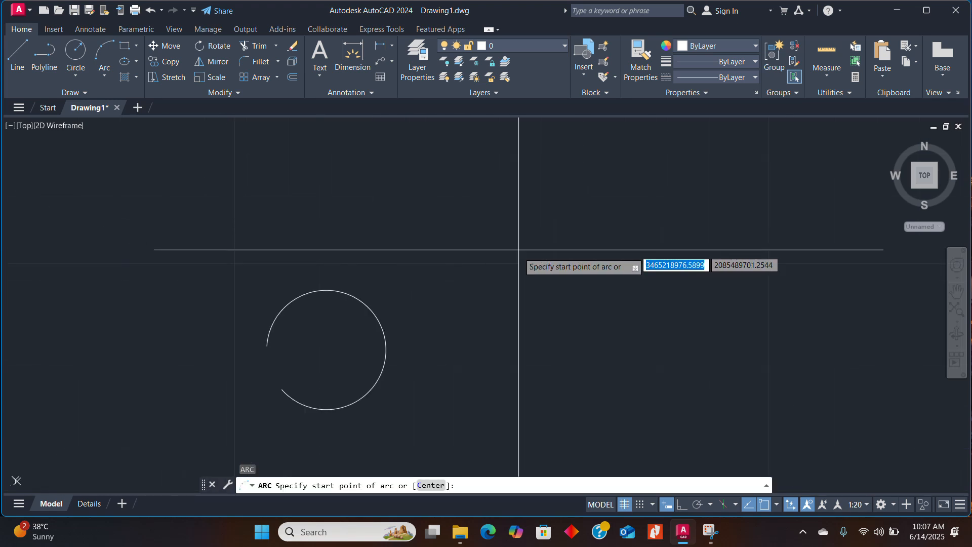
click(538, 231)
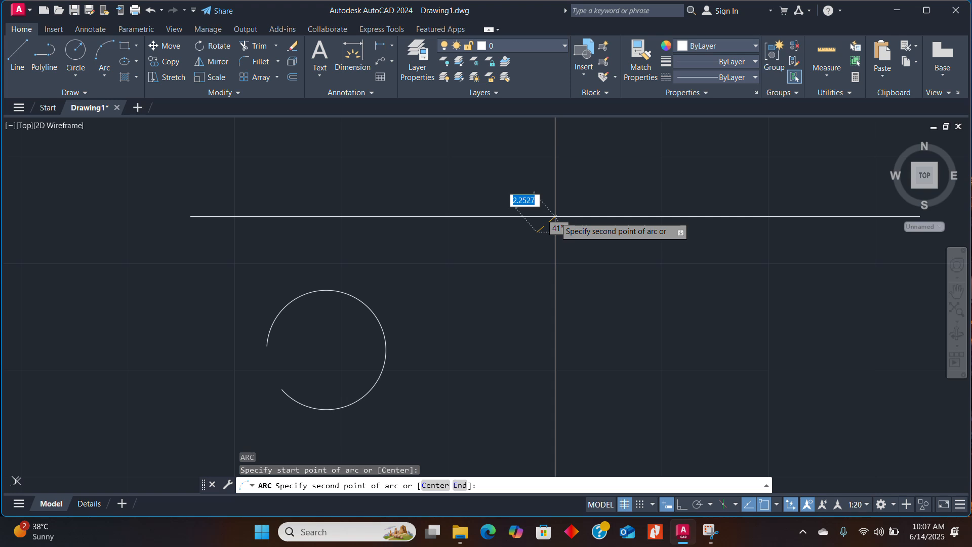
scroll(558, 219, up, 3)
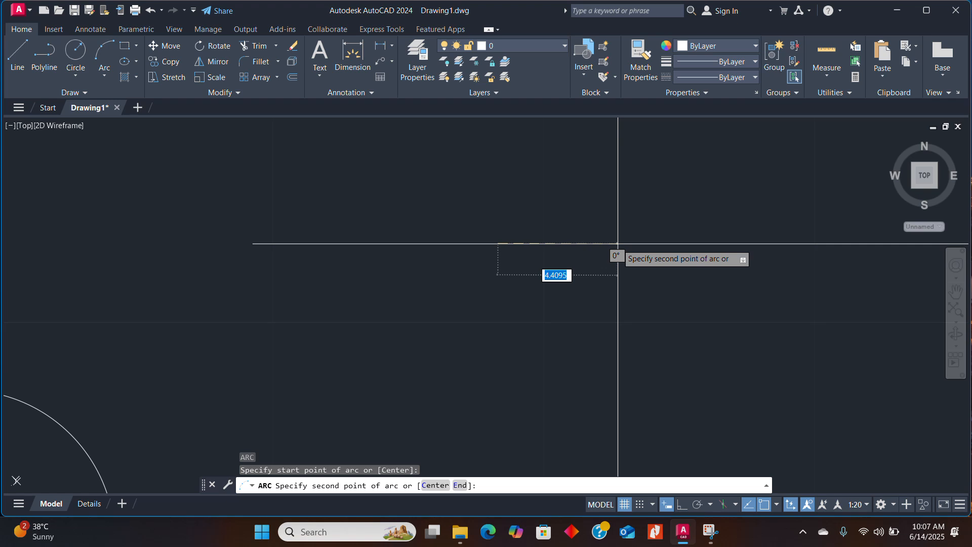
click(618, 243)
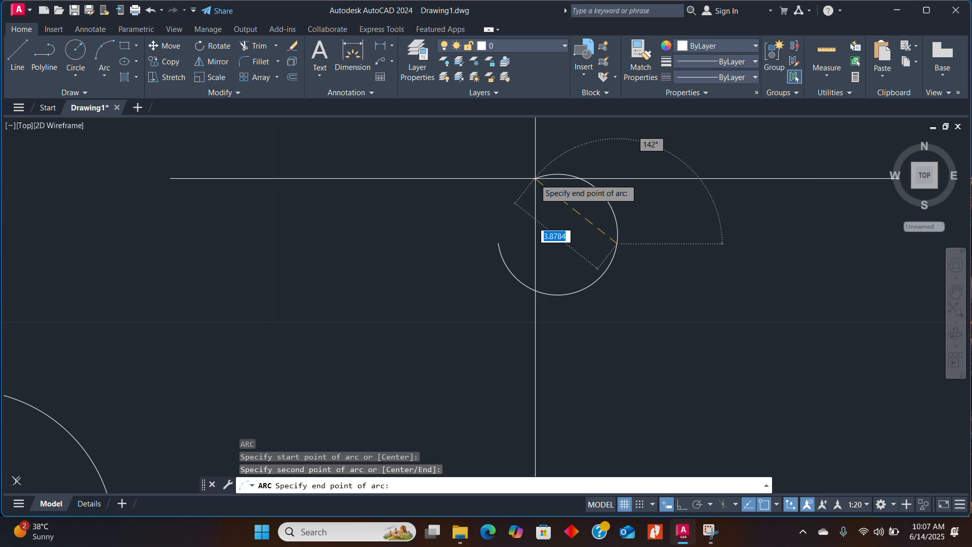
click(535, 178)
click(502, 244)
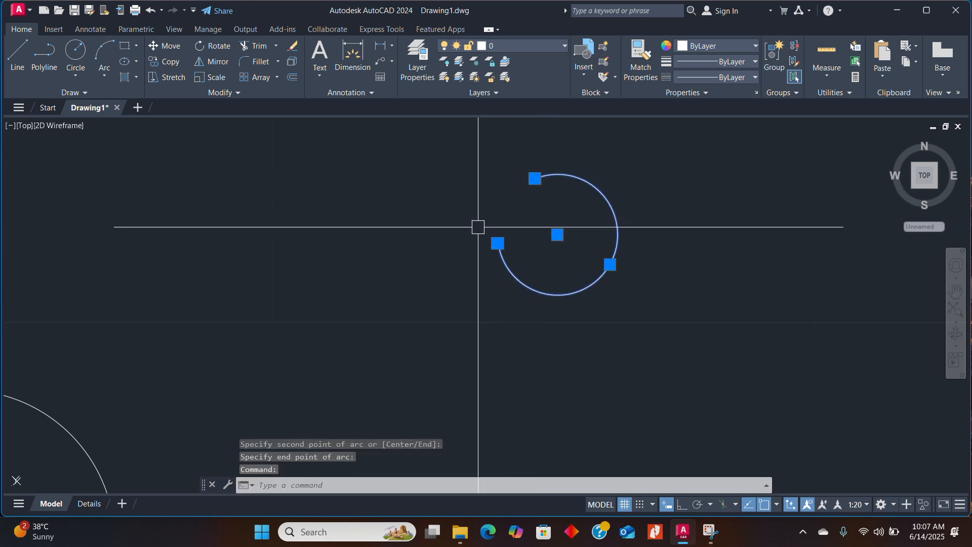
scroll(428, 238, down, 3)
key(Escape)
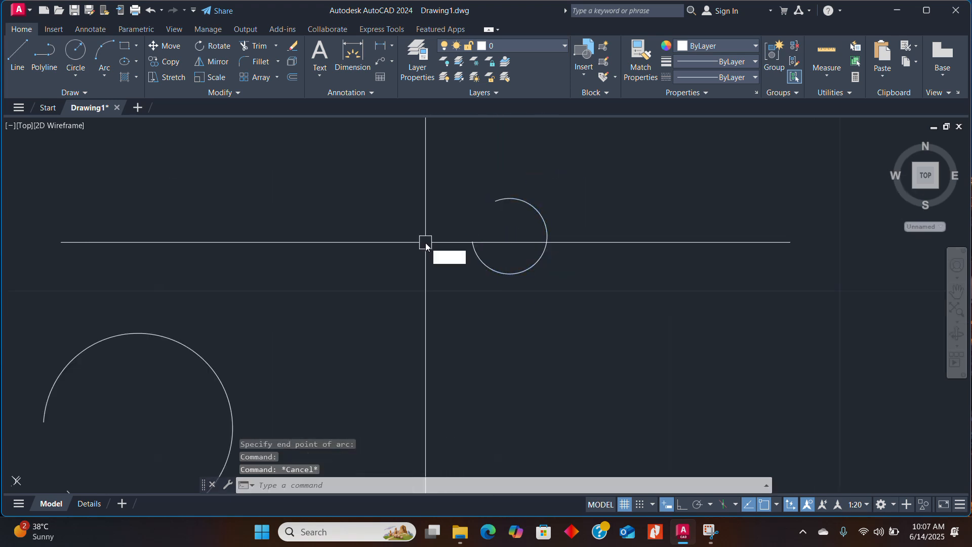
Draw an arc of about 2.2 radius right of the three-point arc, using the Center option first, followed by start and end points
text(a)
key(Return)
scroll(462, 266, down, 3)
scroll(462, 266, up, 2)
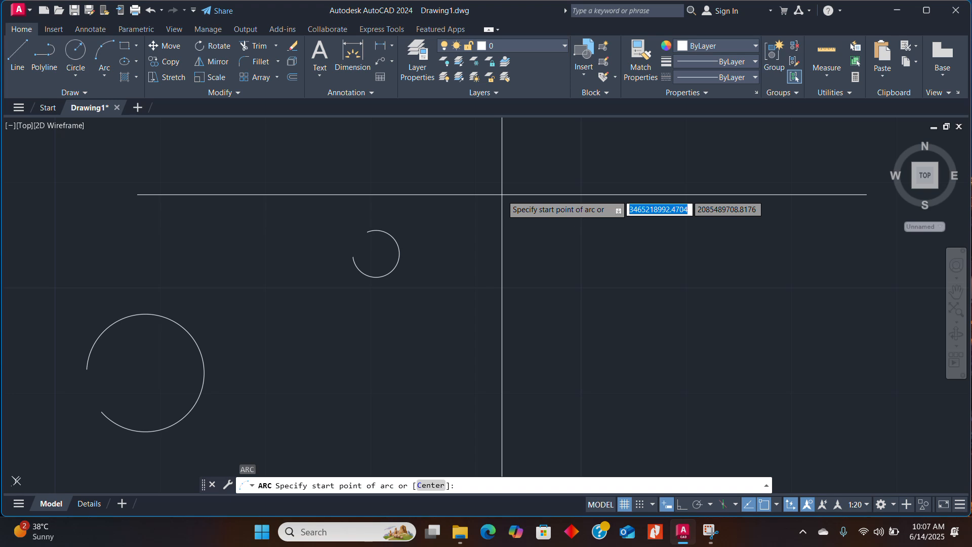
scroll(365, 233, up, 5)
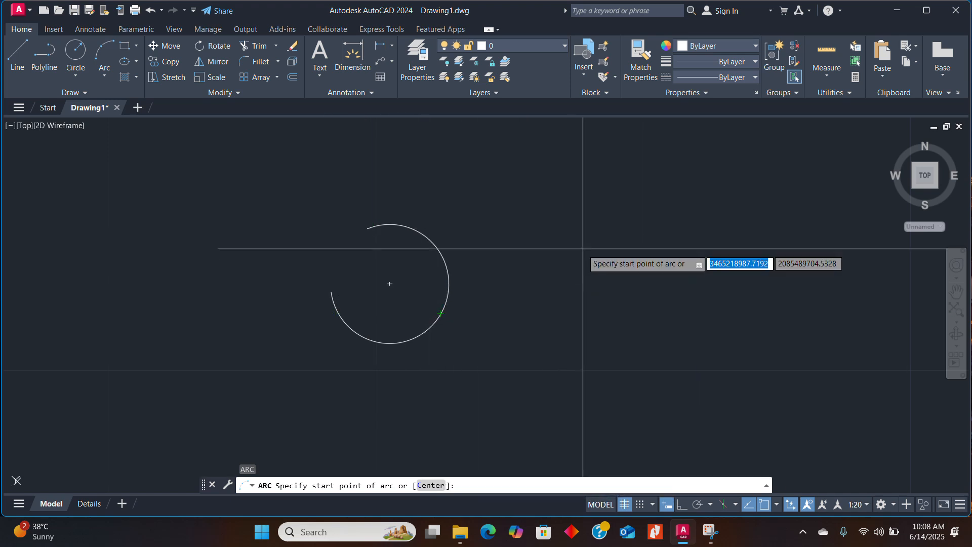
text(c)
key(Return)
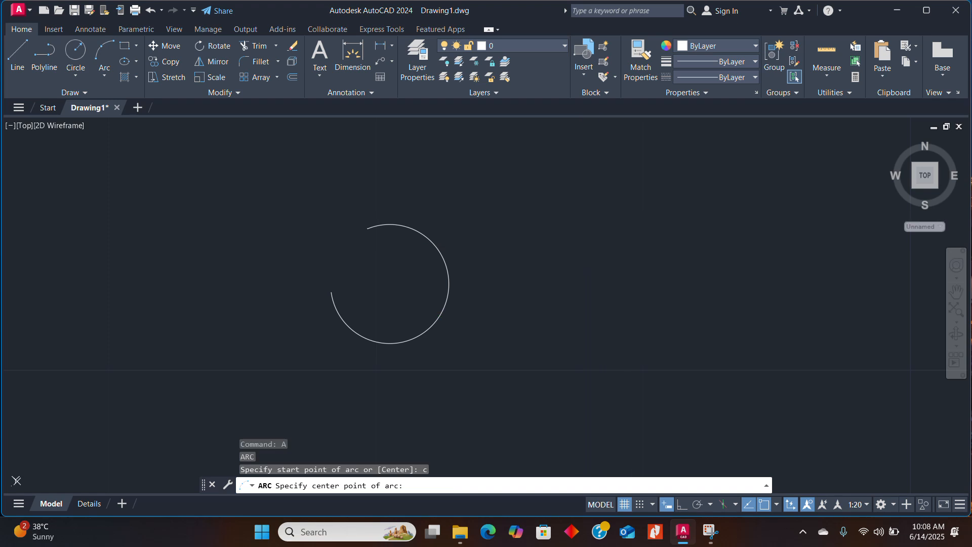
click(632, 205)
scroll(634, 200, down, 2)
scroll(645, 192, down, 2)
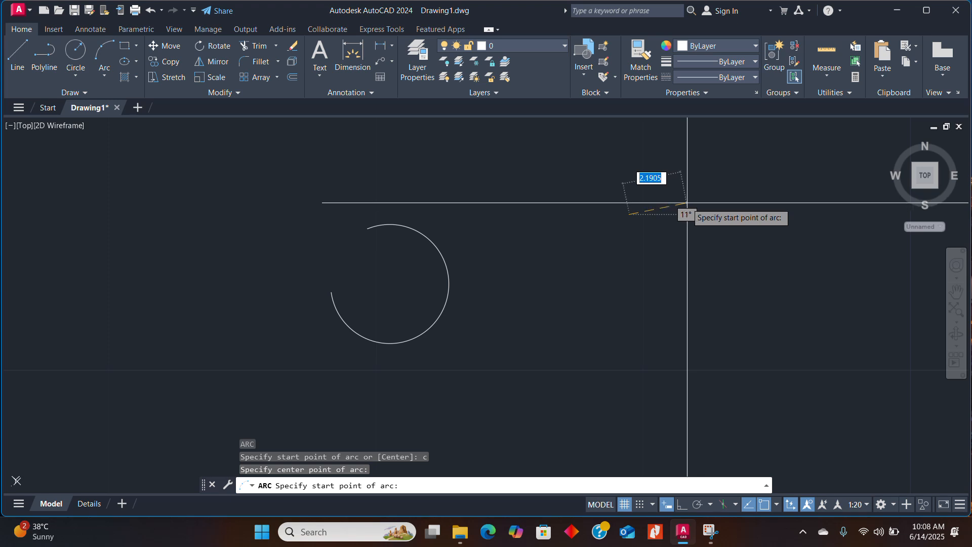
click(688, 203)
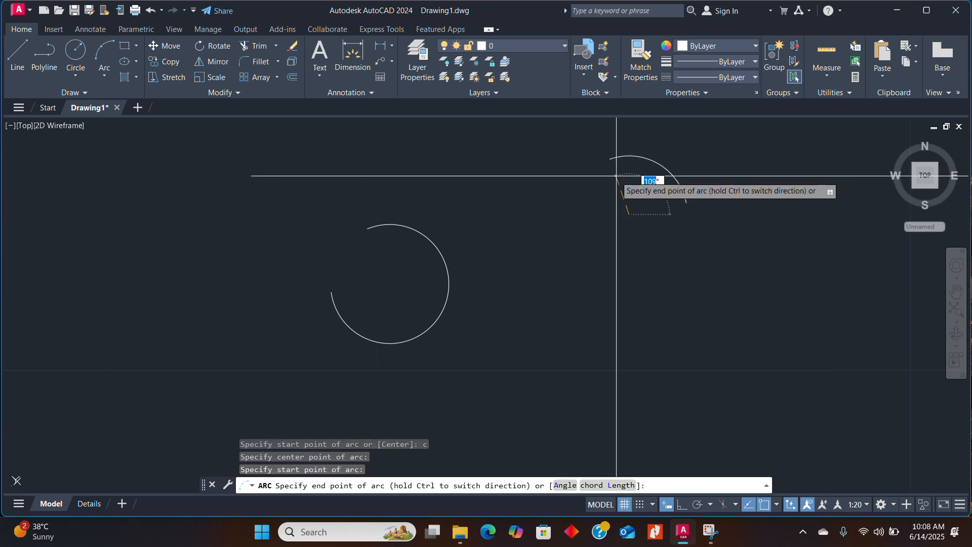
click(589, 222)
scroll(445, 283, down, 5)
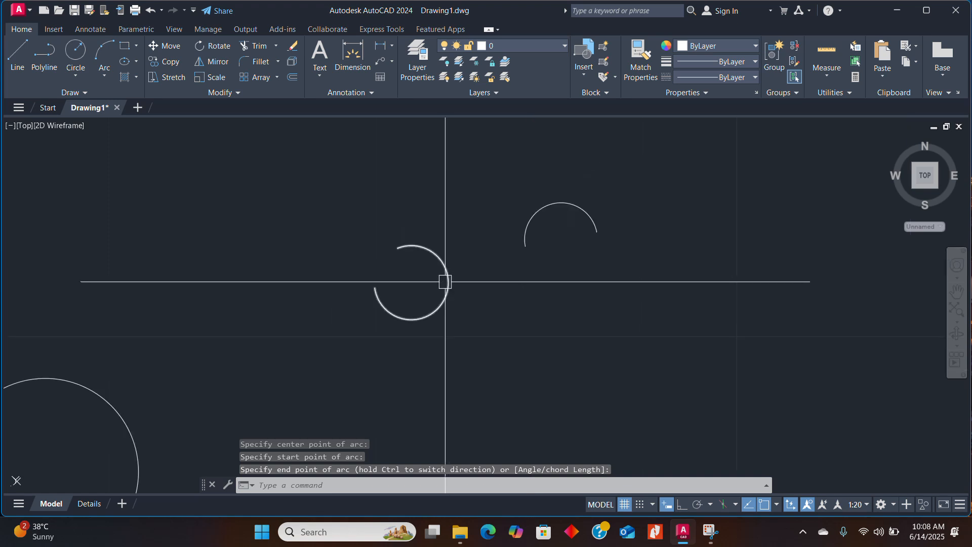
Draw an arc above the three-point arc by start point and Center, using the Angle option with an included angle of 90
scroll(491, 215, up, 2)
text(A)
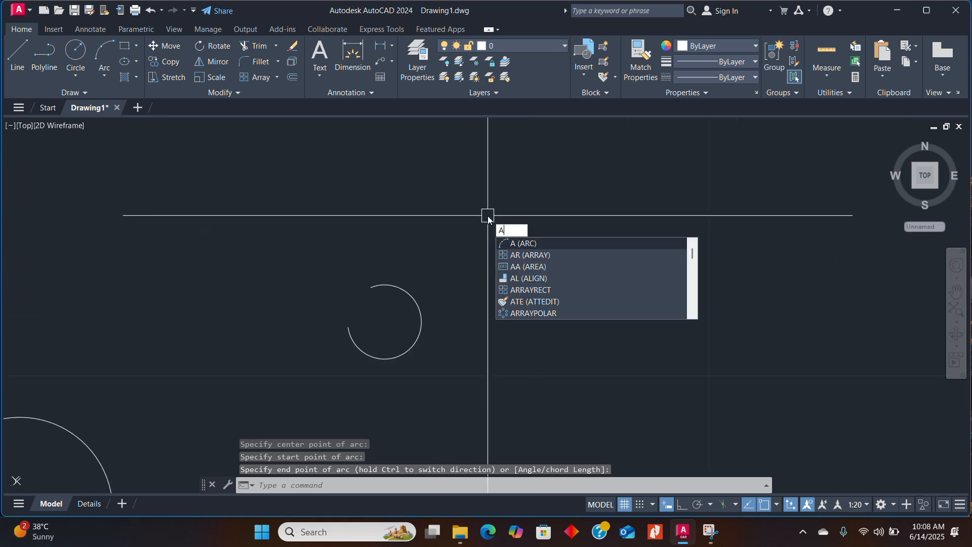
key(Return)
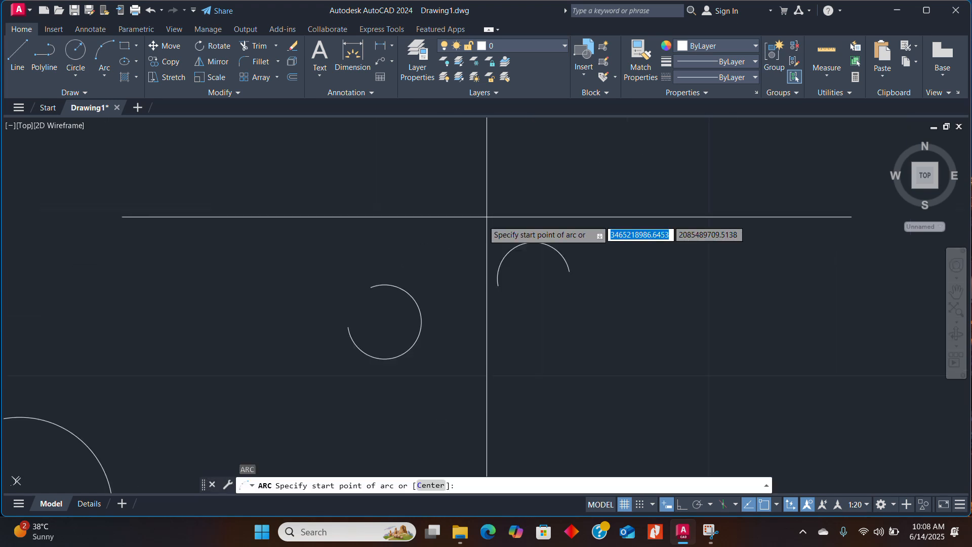
click(381, 214)
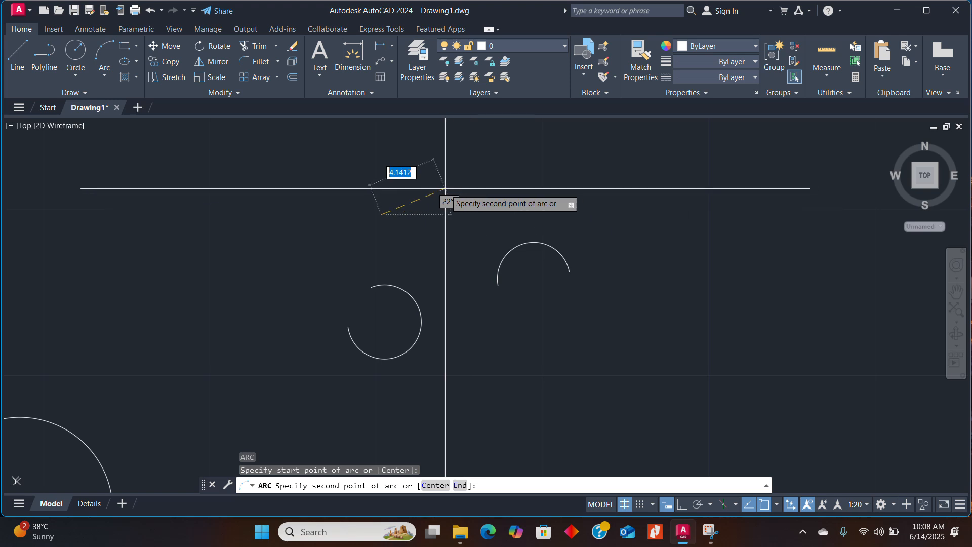
text(c)
key(Return)
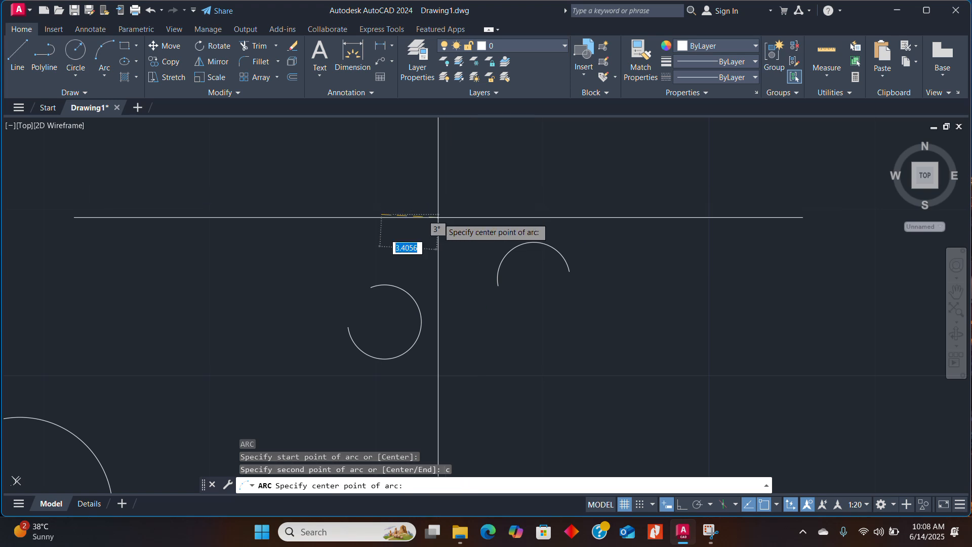
click(403, 178)
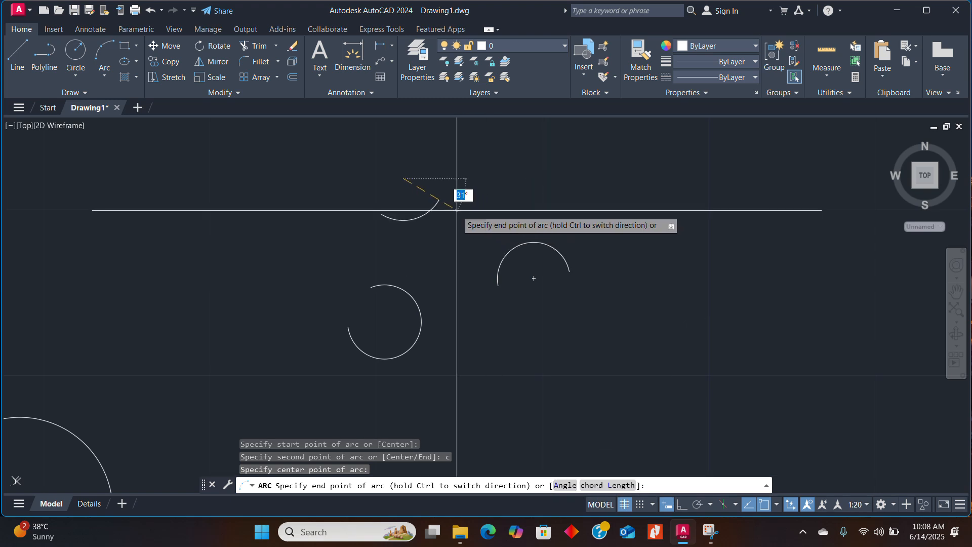
text(a)
key(Return)
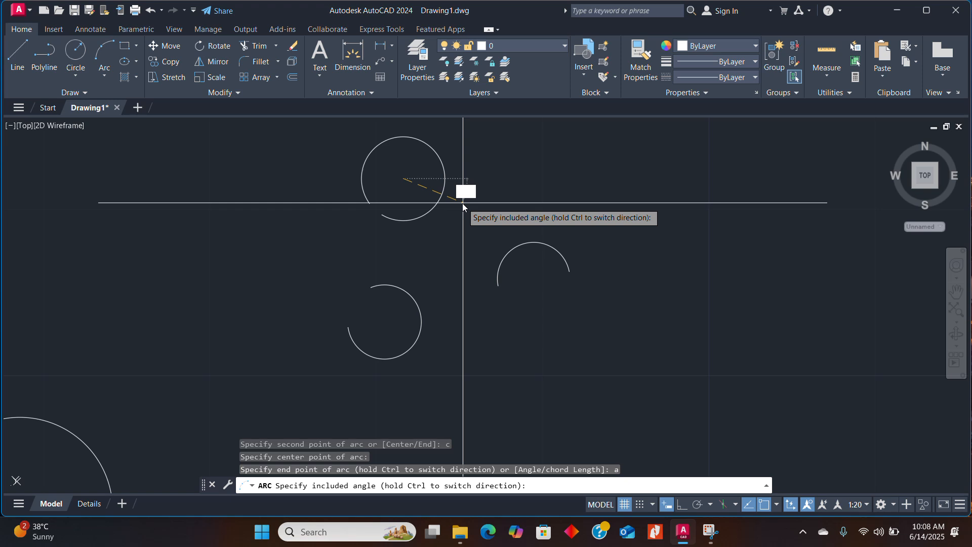
key(Return)
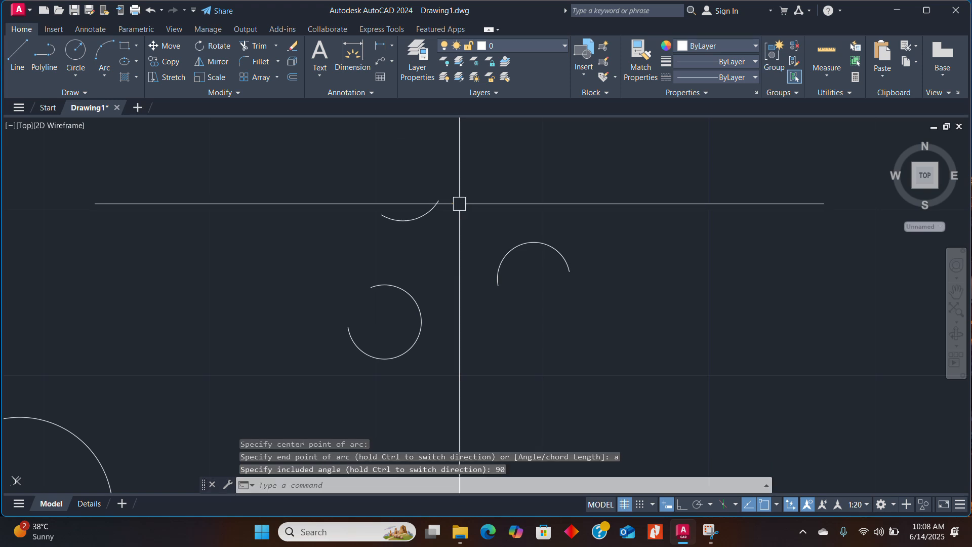
click(435, 205)
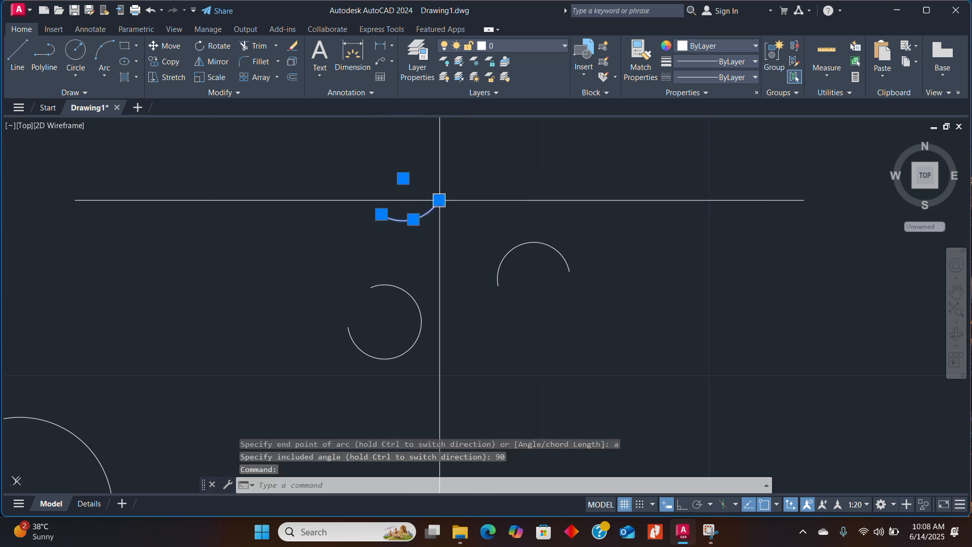
key(Escape)
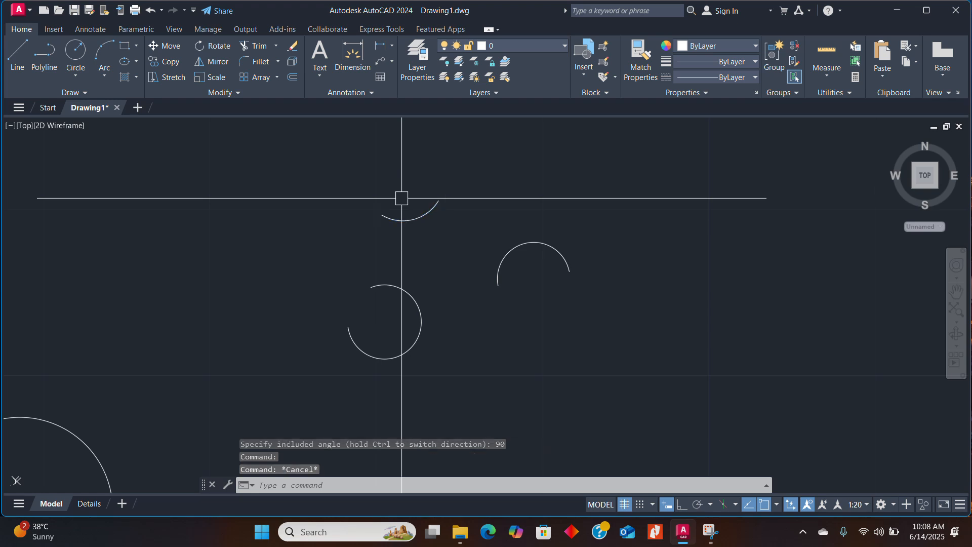
Draw a shallow arc above the three-point arc by start point and End option, using the Radius option with radius 20
key(Return)
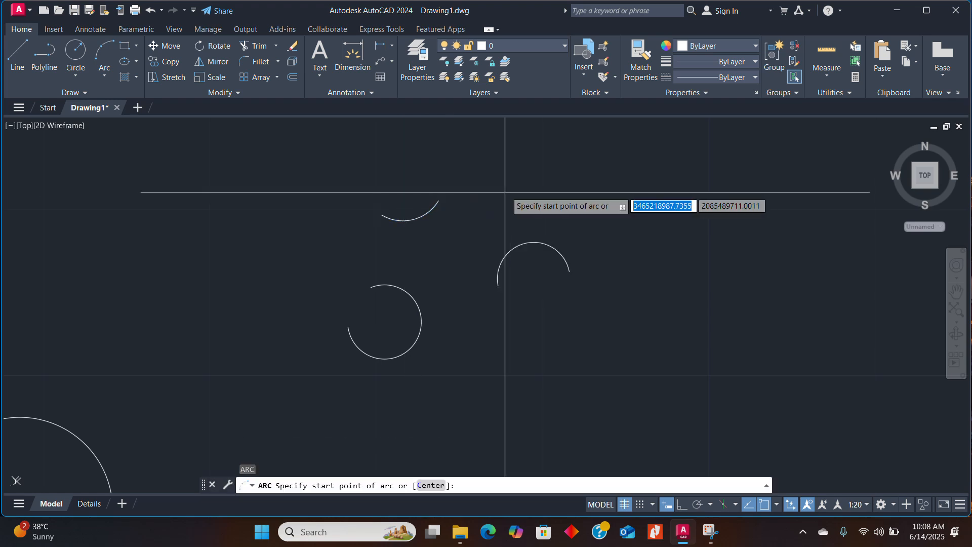
click(538, 183)
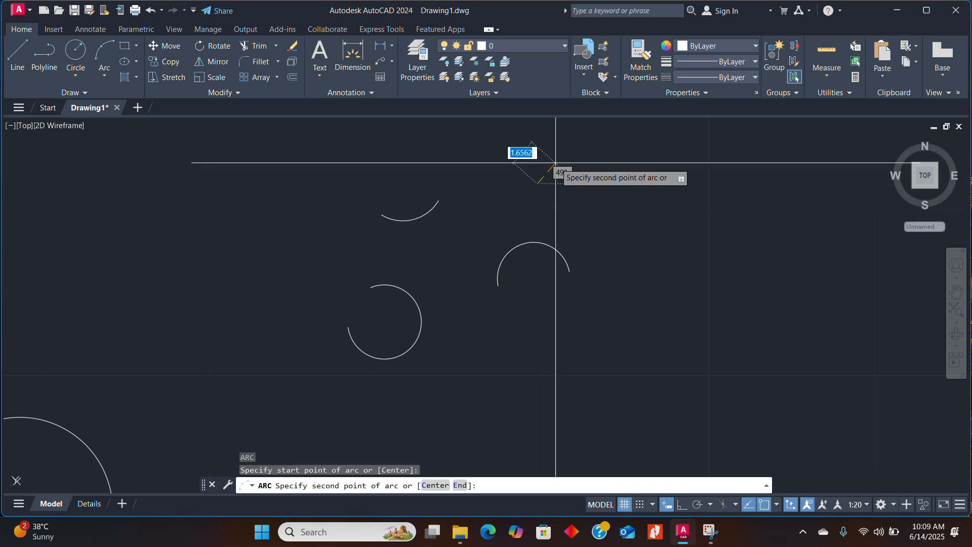
text(e)
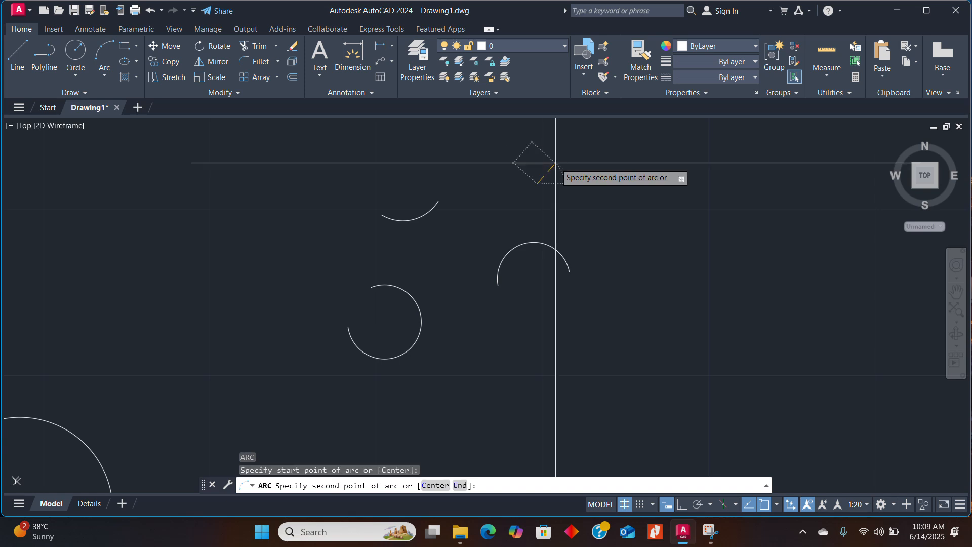
key(Return)
scroll(555, 162, down, 5)
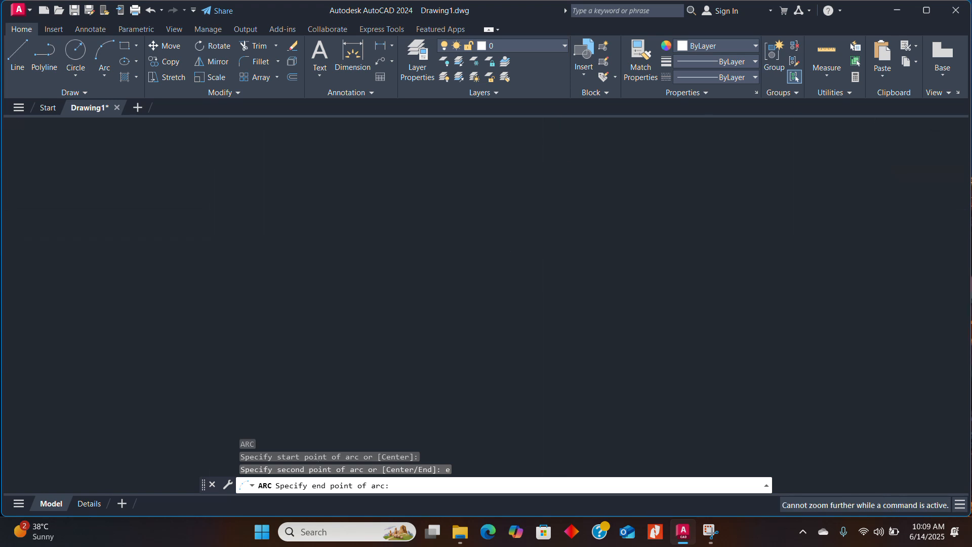
click(564, 182)
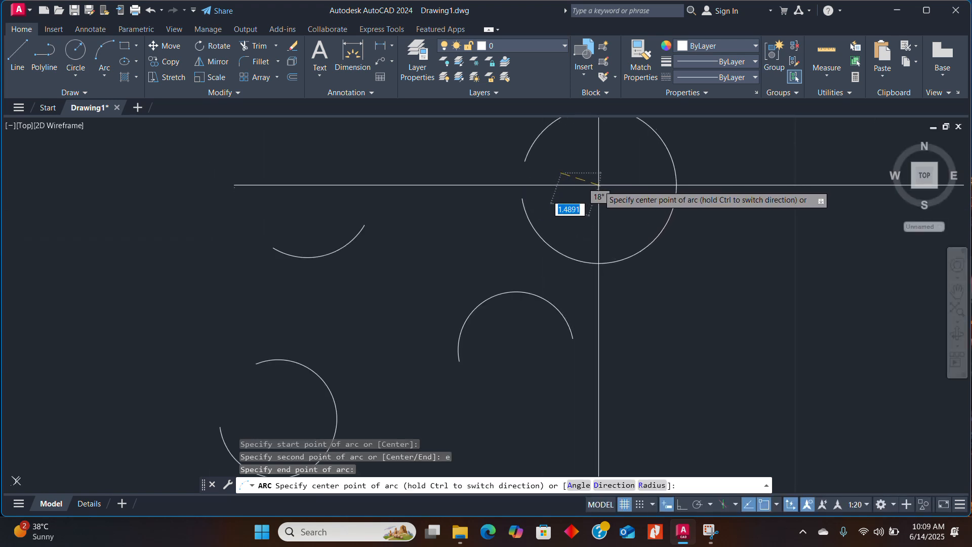
scroll(569, 198, down, 3)
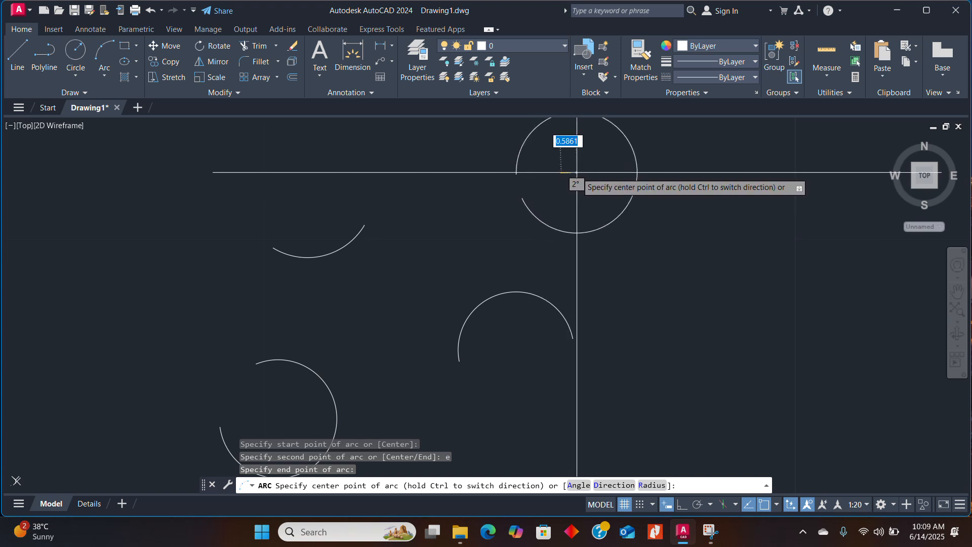
text(r)
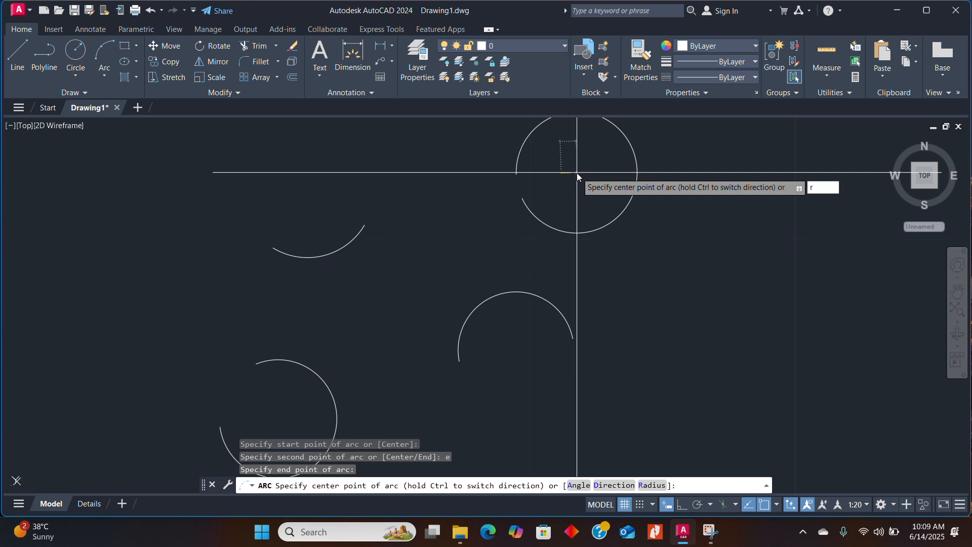
key(Return)
text(20)
key(Return)
scroll(574, 172, up, 4)
click(516, 191)
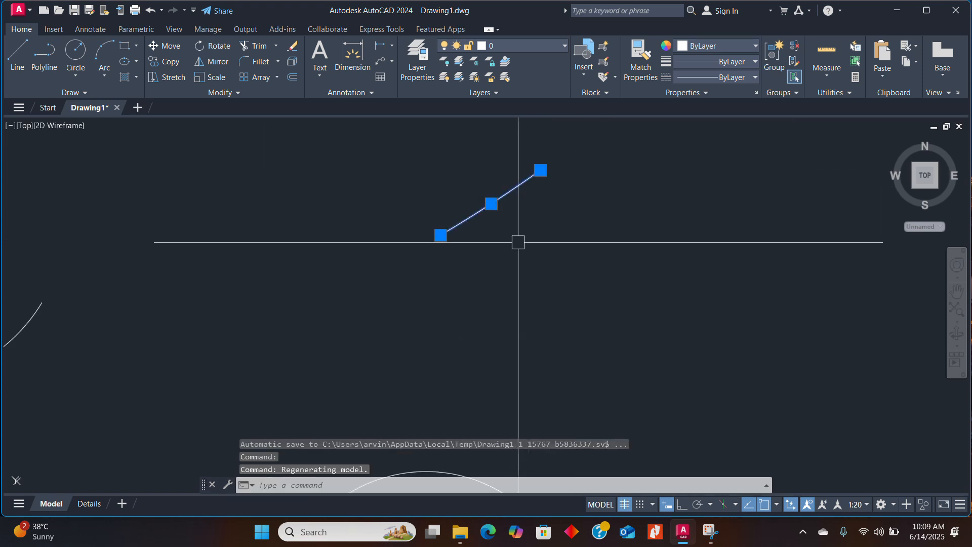
key(Escape)
Draw a three-point arc of about 2.3 radius to the upper right of the shallow radius-20 arc
key(Return)
scroll(456, 276, down, 4)
click(544, 229)
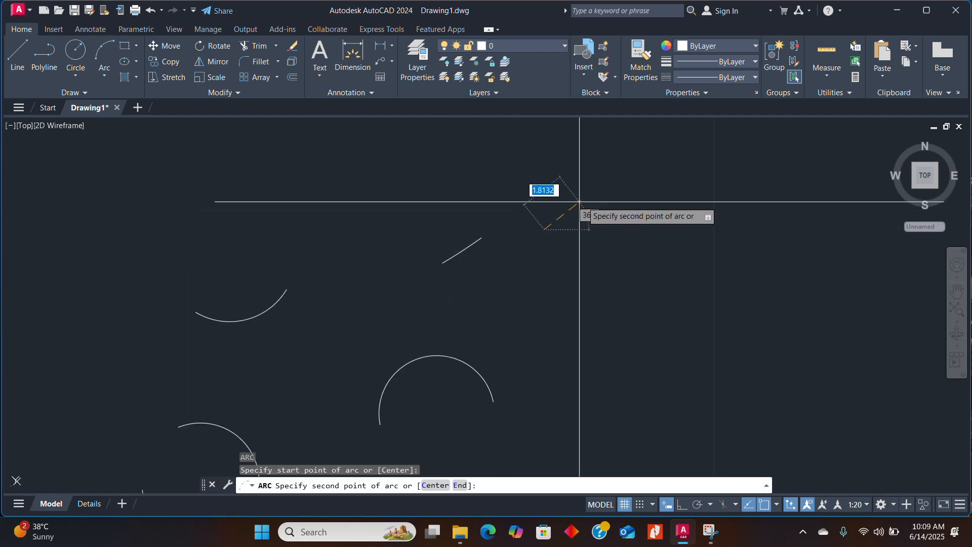
click(618, 205)
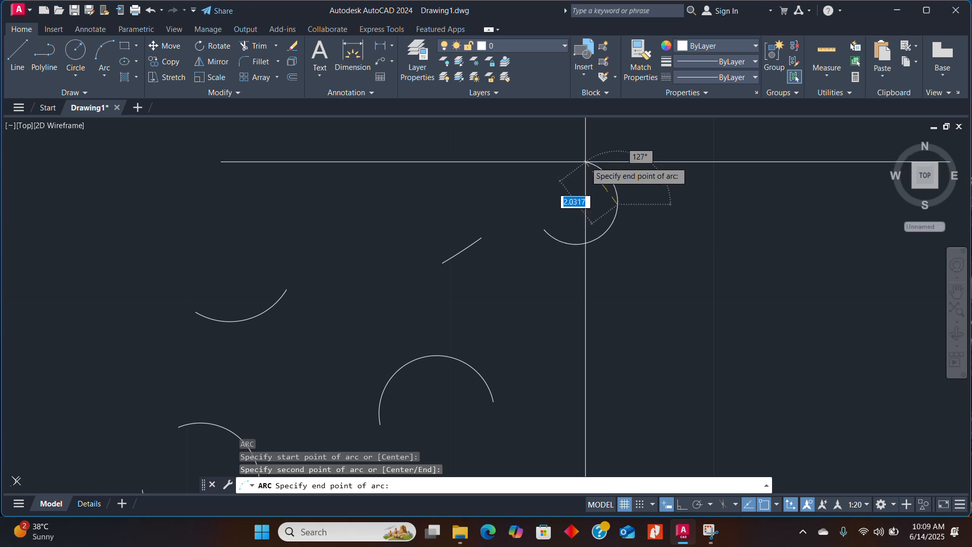
click(611, 143)
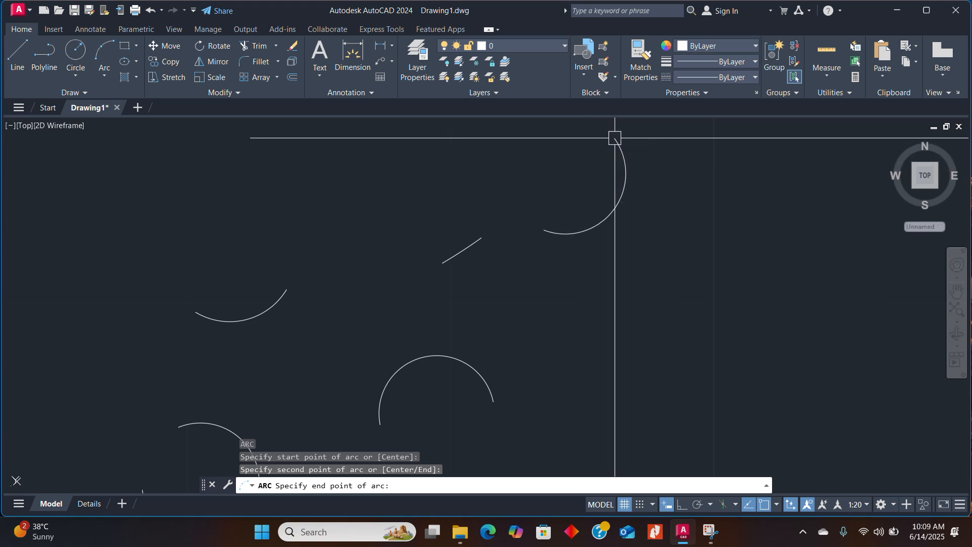
Reshape the new three-point arc by stretching its midpoint slightly outward, and from there inward to the arc's center point
scroll(535, 271, down, 5)
scroll(572, 246, up, 4)
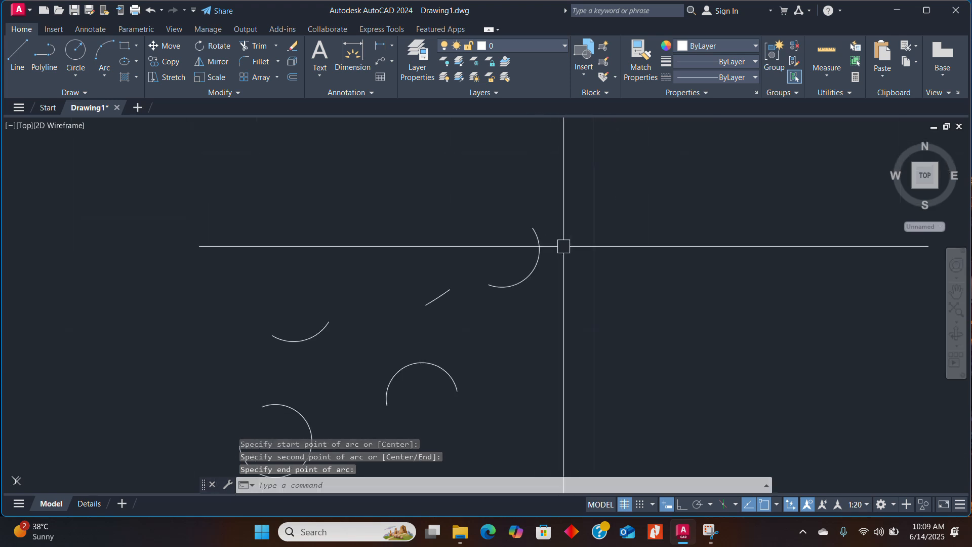
scroll(453, 256, down, 3)
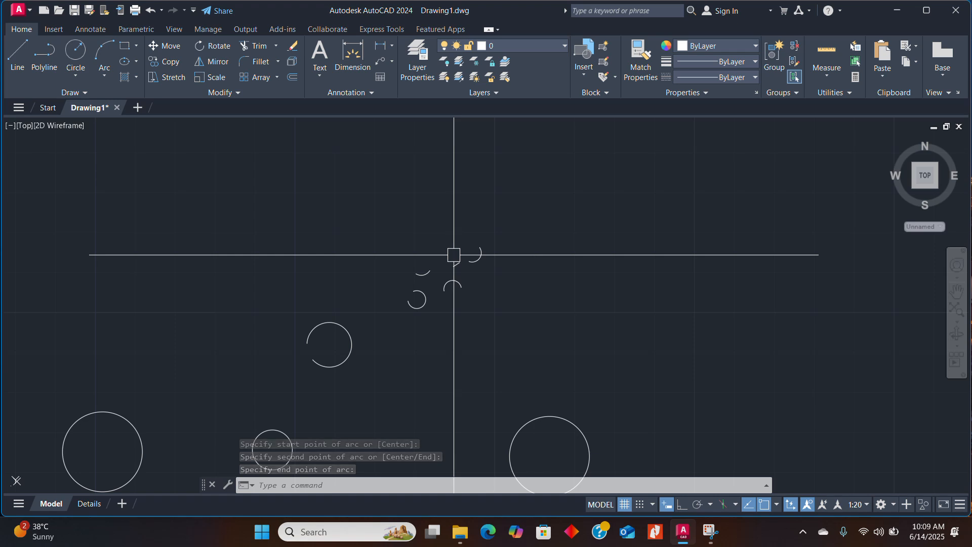
scroll(506, 299, up, 5)
click(487, 237)
click(498, 246)
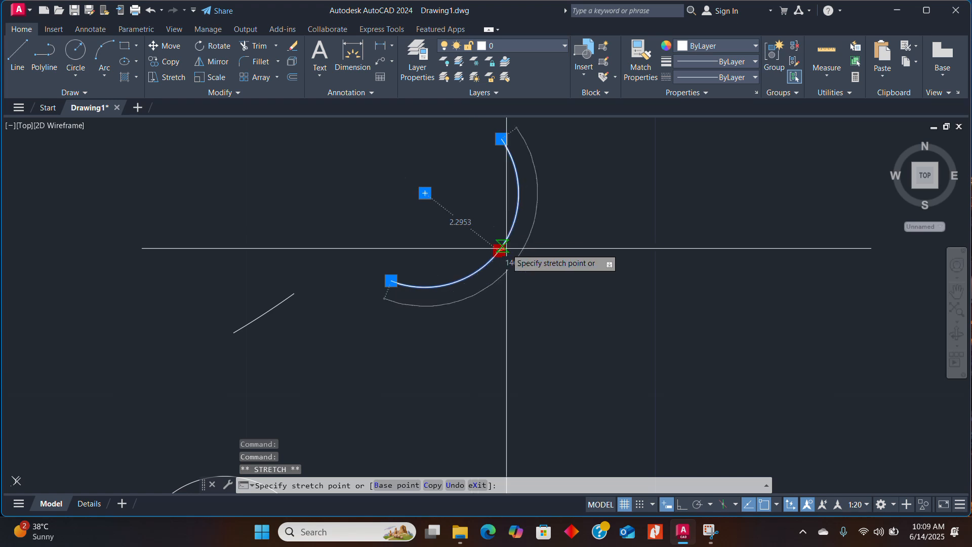
click(475, 231)
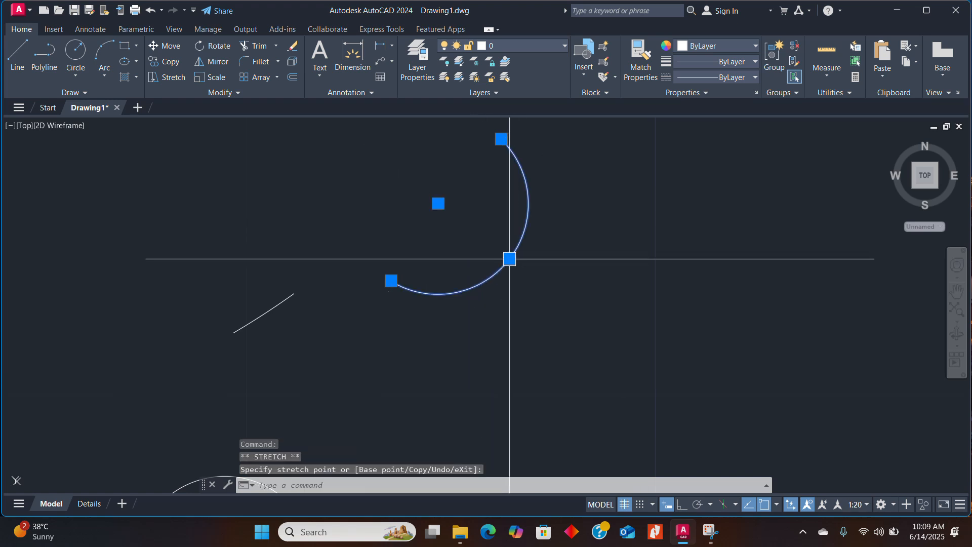
click(510, 258)
click(438, 203)
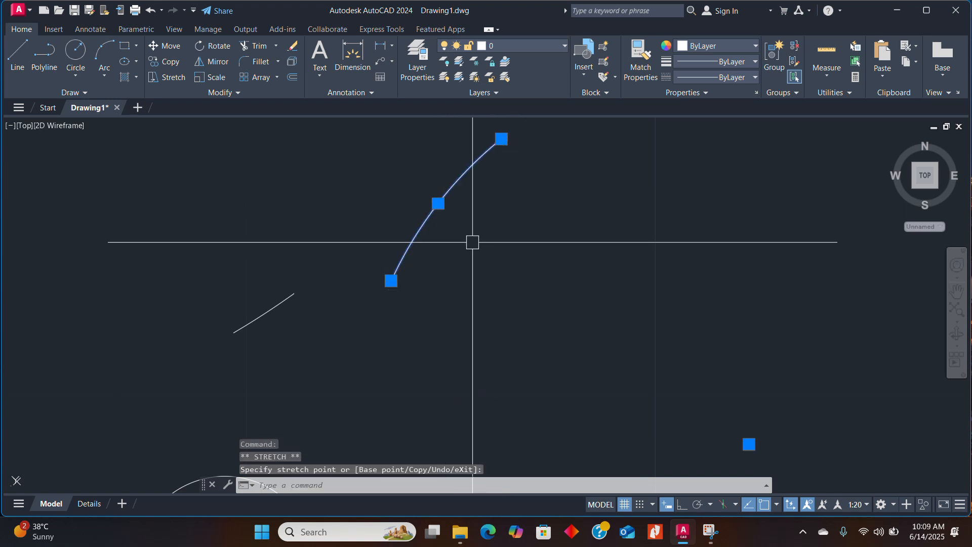
key(Escape)
scroll(471, 238, down, 5)
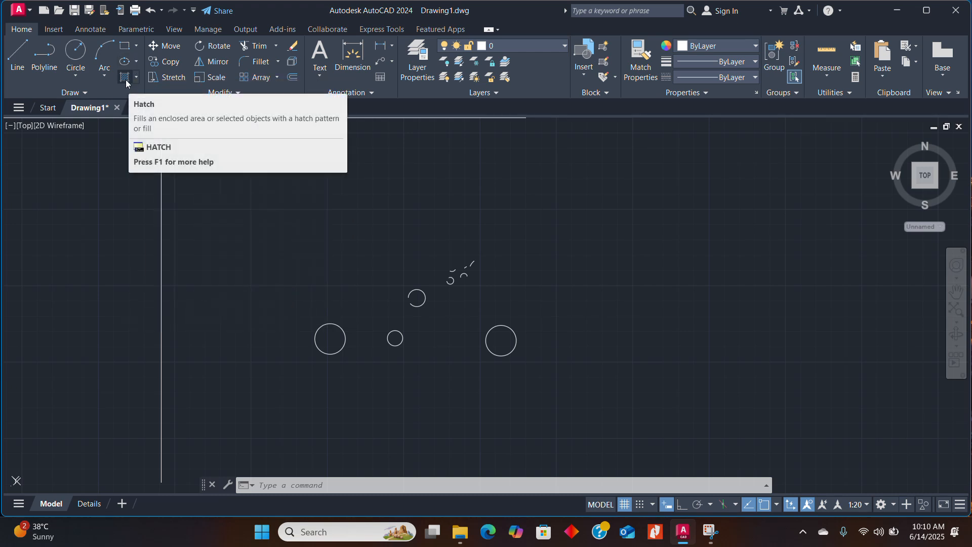
click(85, 93)
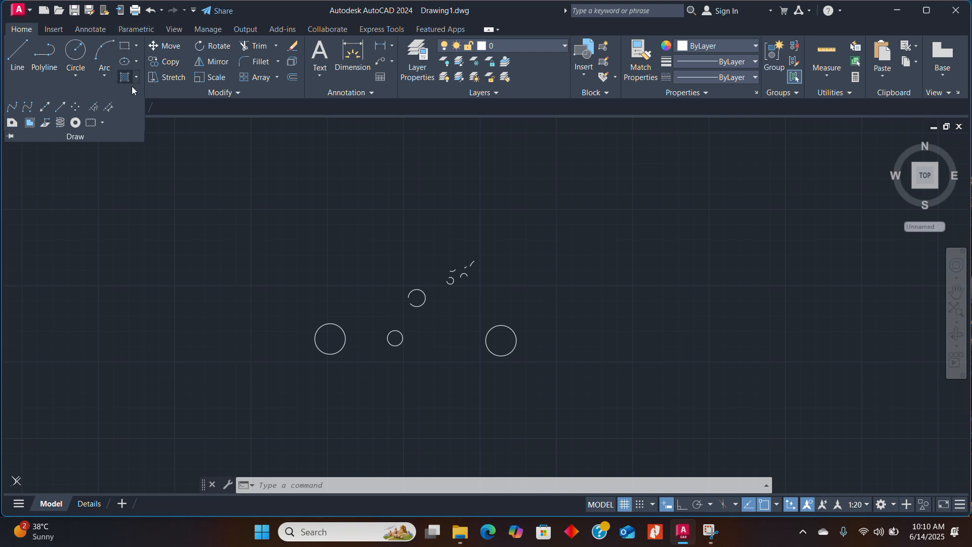
key(Escape)
key(Escape)
Erase all the practice circles and arcs together with one crossing selection
scroll(360, 238, down, 4)
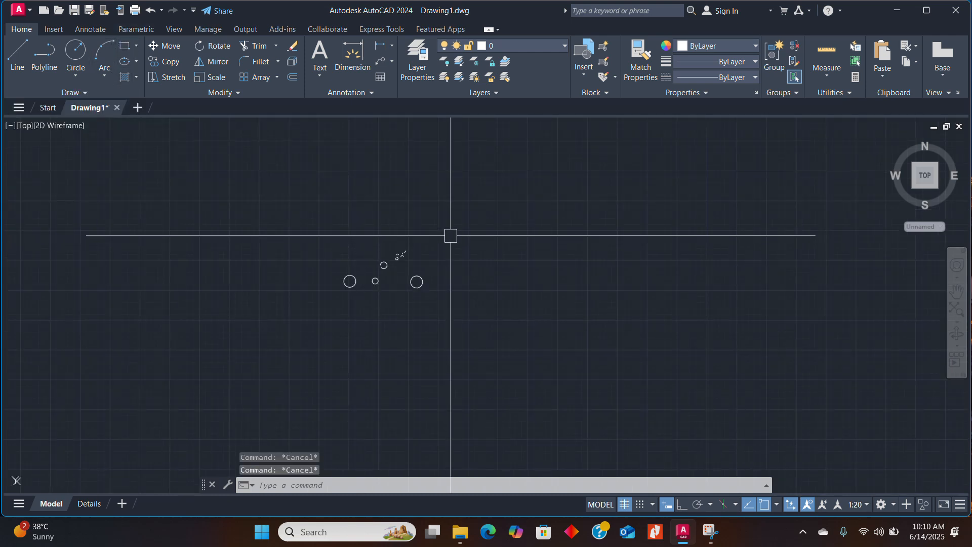
click(462, 224)
click(293, 362)
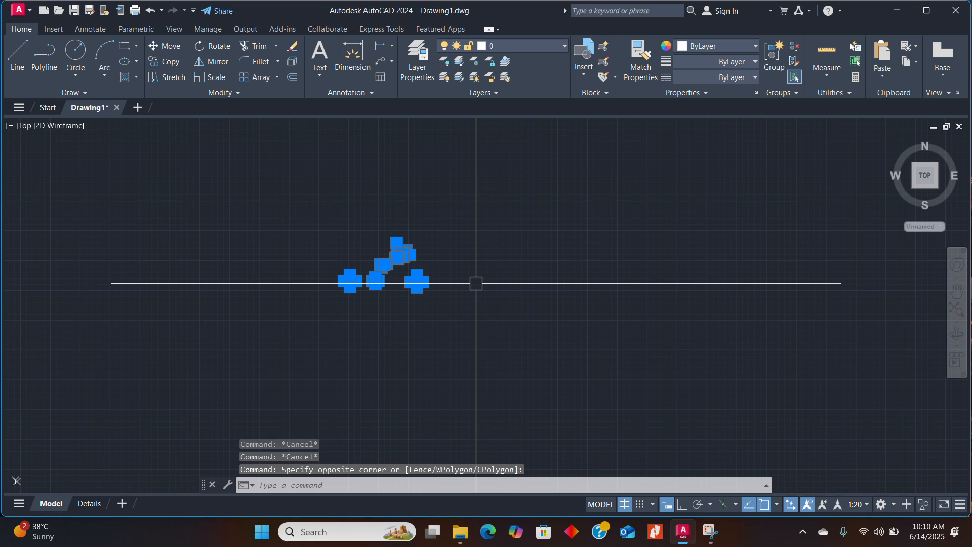
text(E)
key(Return)
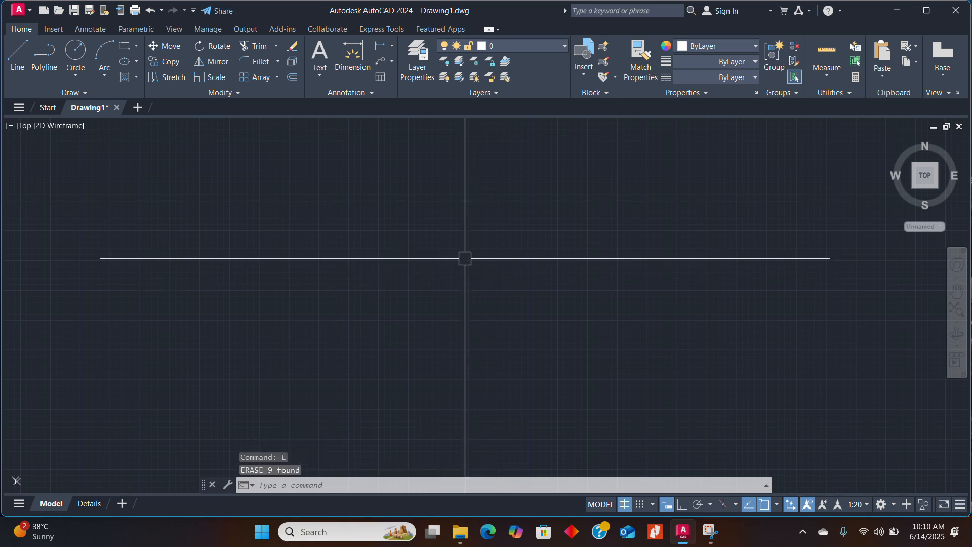
Erase the remaining practice lines, stepped polylines and dimensions together with one window selection
scroll(460, 261, up, 3)
scroll(424, 269, down, 9)
scroll(267, 284, up, 5)
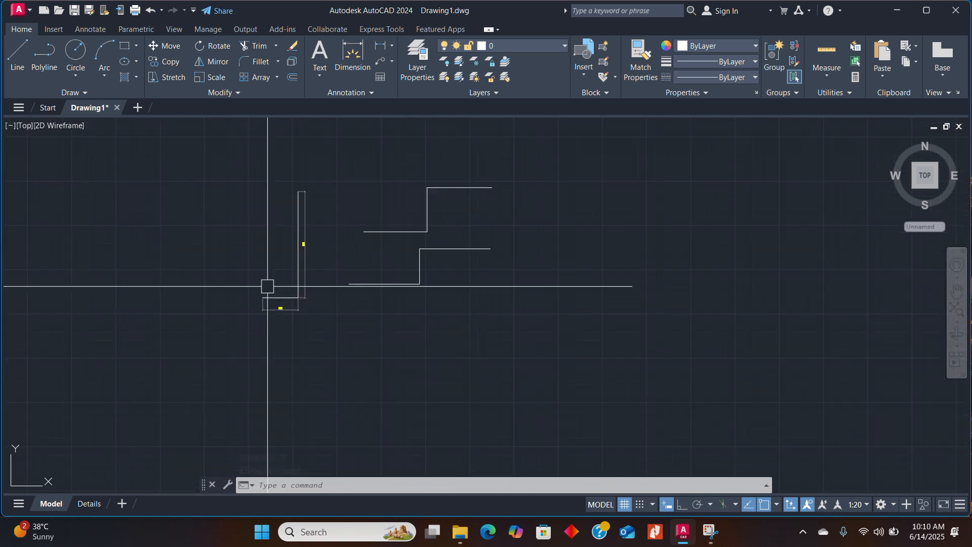
click(238, 359)
click(587, 145)
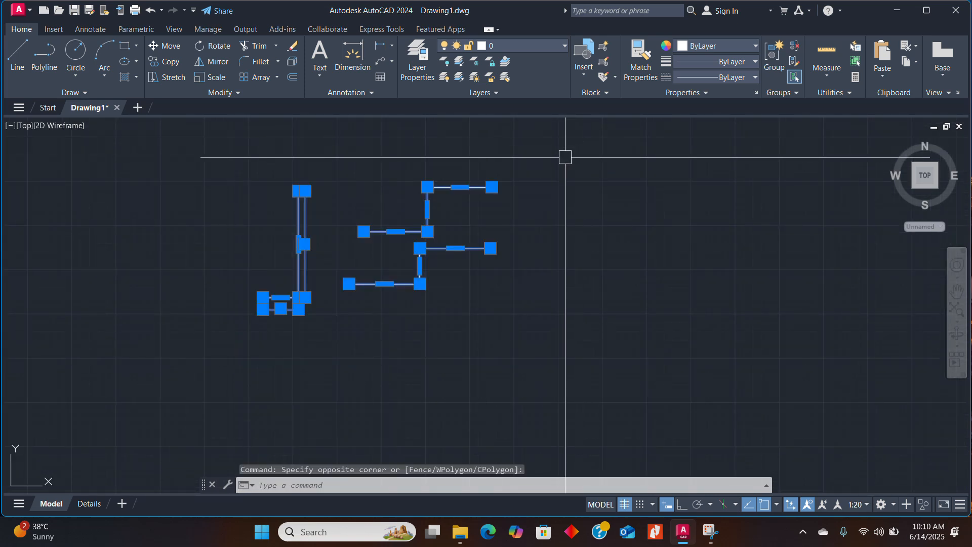
text(e)
key(Return)
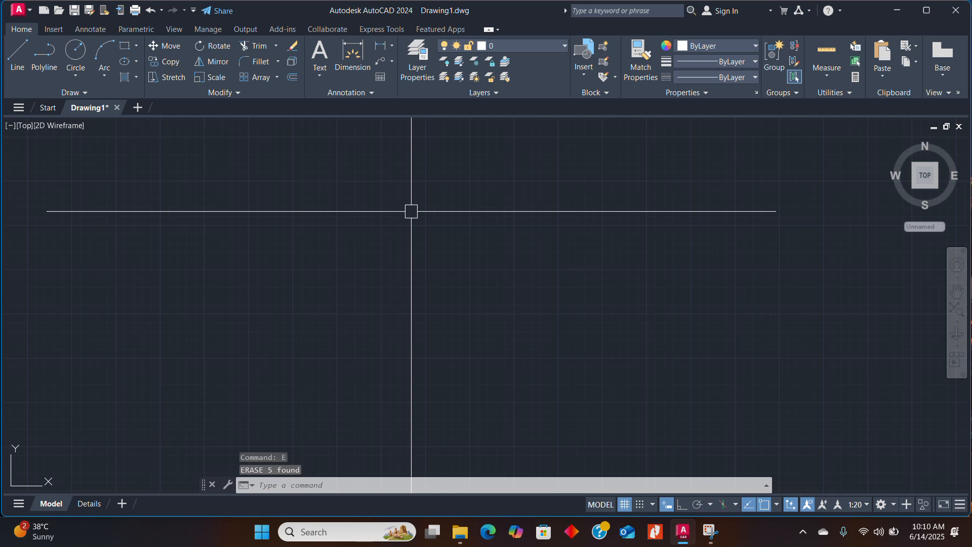